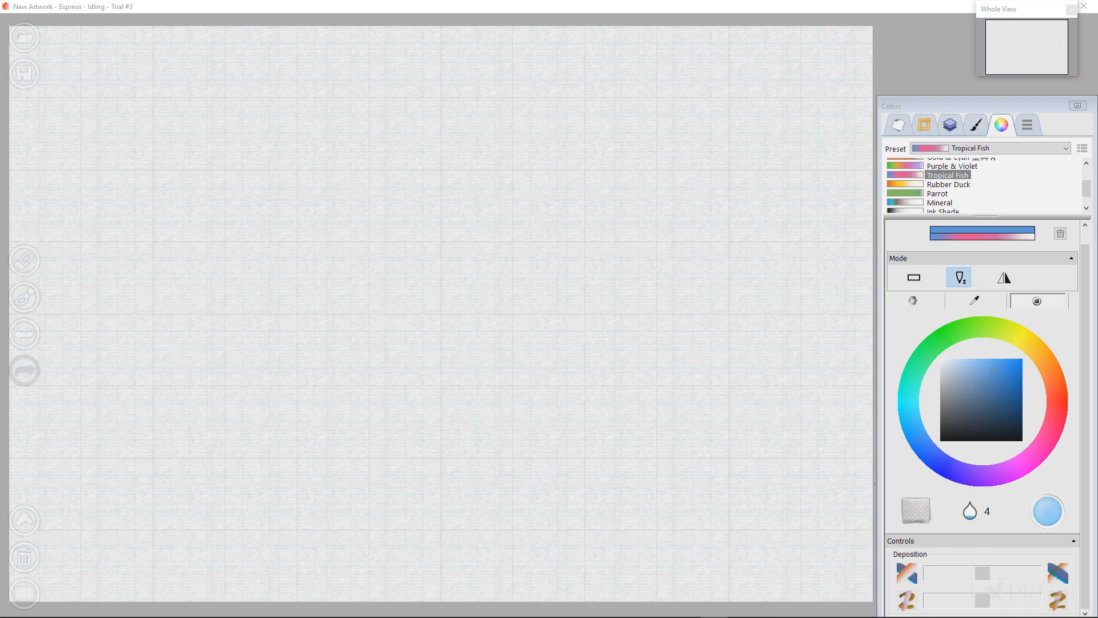
Step: Paint a rough blue square outline with dry brush strokes in the upper middle of the paper
drag(489, 128, 348, 121)
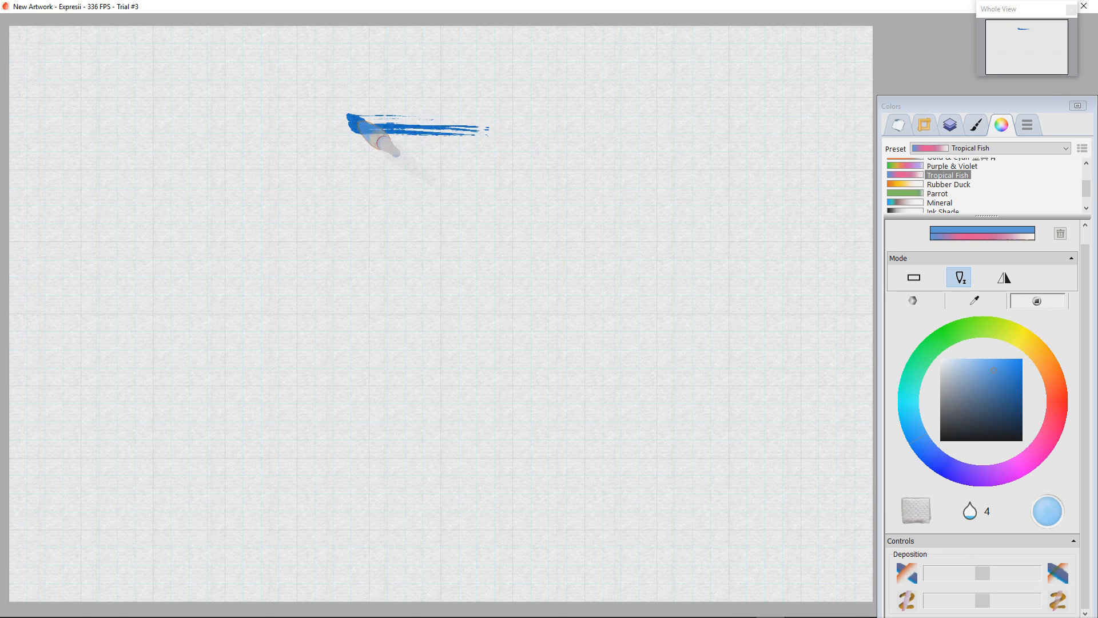
mouse_move(544, 206)
mouse_down()
mouse_move(558, 135)
mouse_move(557, 295)
mouse_up()
drag(312, 197, 334, 313)
mouse_move(564, 313)
mouse_down()
mouse_move(505, 301)
mouse_move(289, 301)
mouse_move(536, 307)
mouse_move(557, 267)
mouse_move(557, 307)
mouse_move(546, 255)
mouse_move(553, 300)
mouse_move(406, 300)
mouse_move(304, 299)
mouse_up()
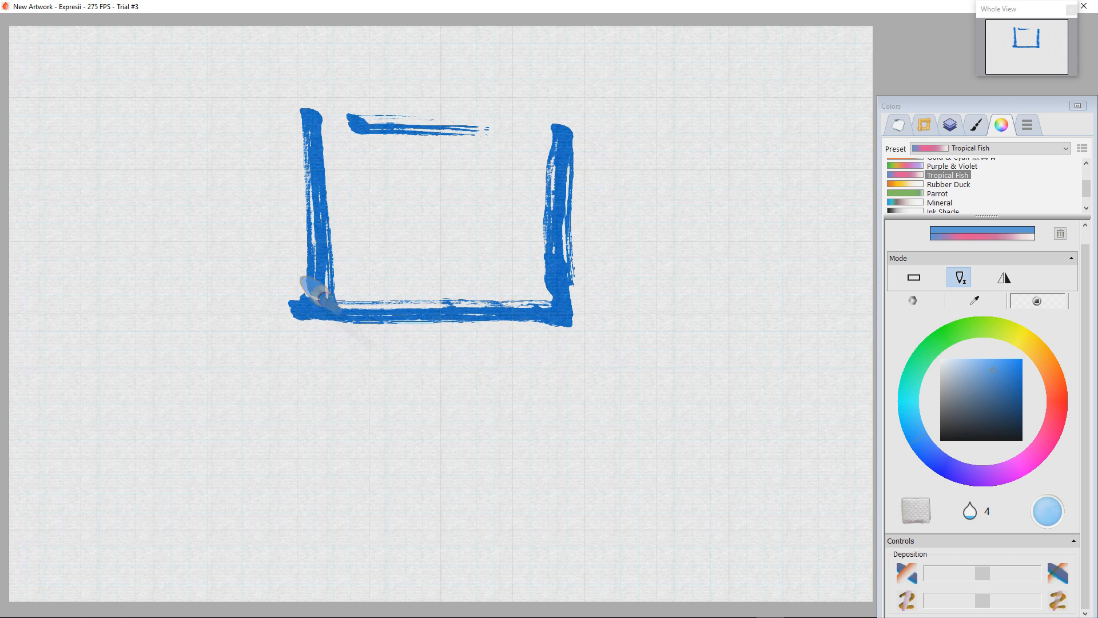
drag(402, 101, 369, 99)
mouse_move(298, 92)
mouse_down()
mouse_move(555, 88)
mouse_move(557, 102)
mouse_move(553, 130)
mouse_move(545, 98)
mouse_move(554, 93)
mouse_move(331, 85)
mouse_move(310, 96)
mouse_move(308, 127)
mouse_move(301, 102)
mouse_move(319, 313)
mouse_move(544, 309)
mouse_move(566, 320)
mouse_move(316, 294)
mouse_up()
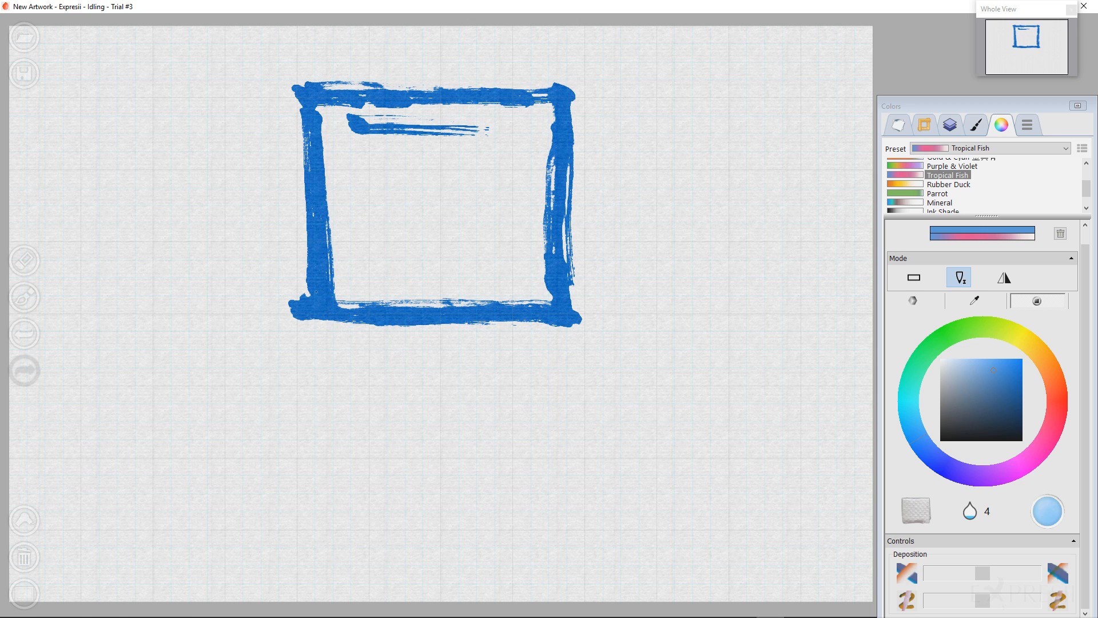
Step: Move the floating settings panel slightly higher and bring up the colour settings
click(976, 124)
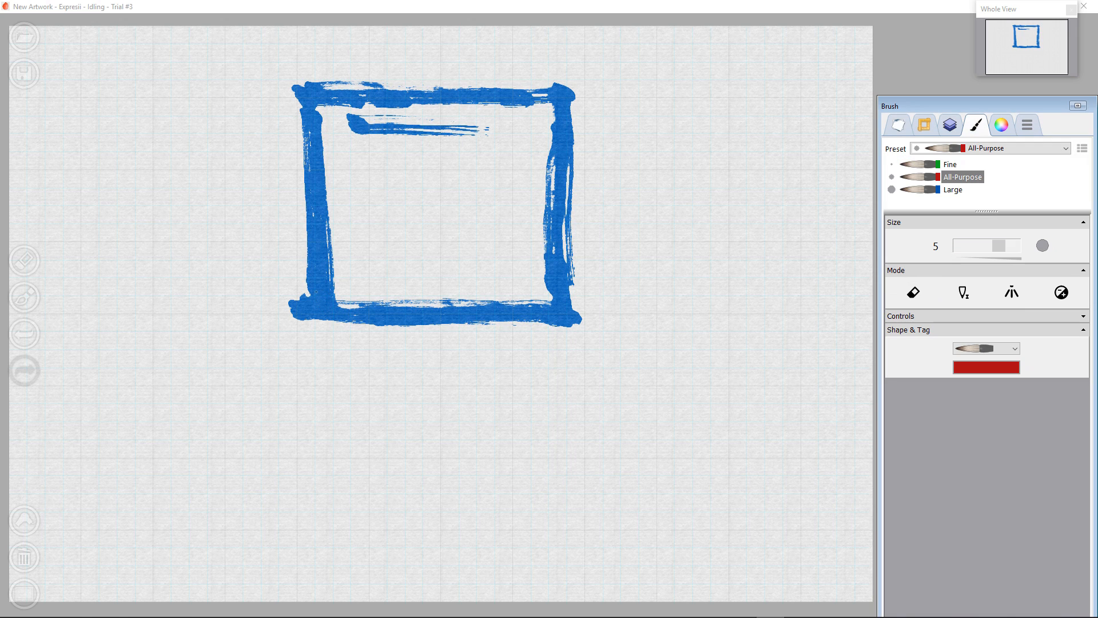
drag(961, 100, 958, 87)
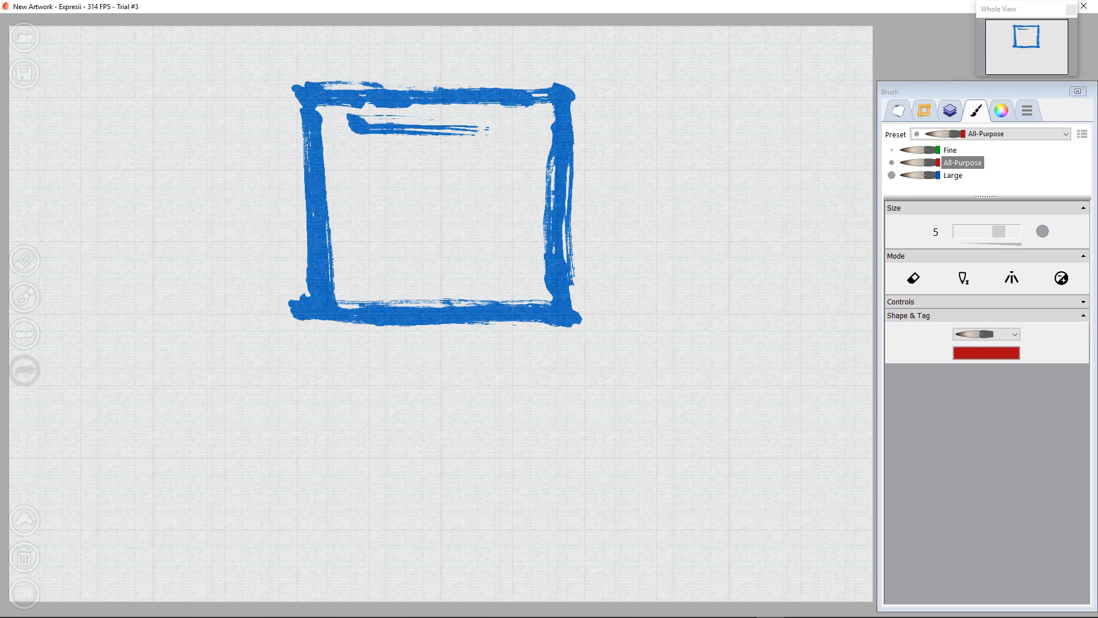
click(1002, 111)
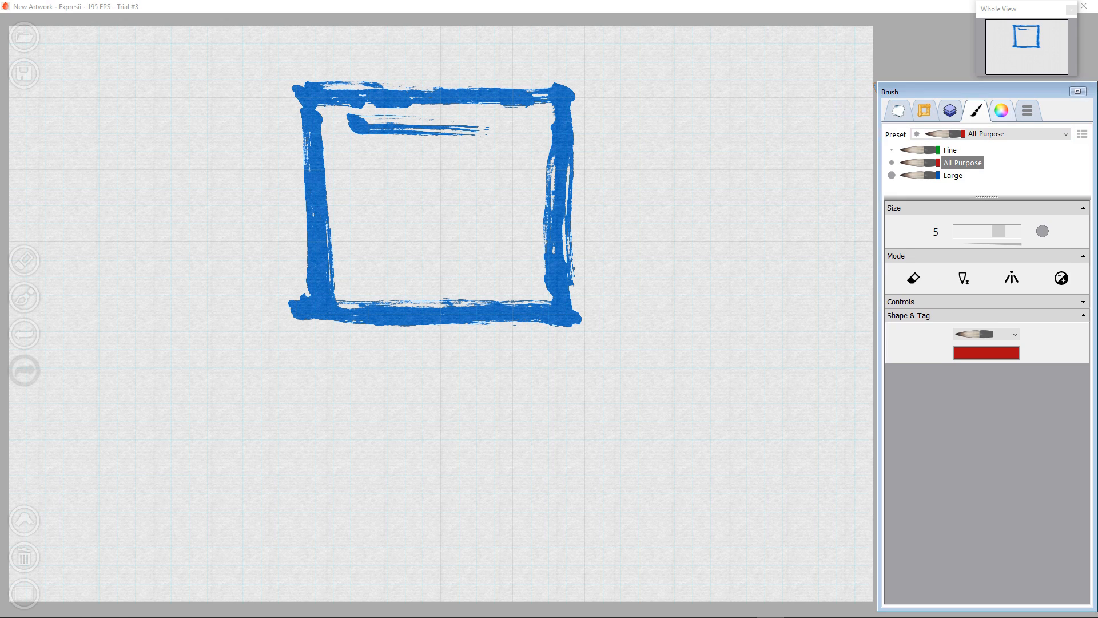
click(1001, 111)
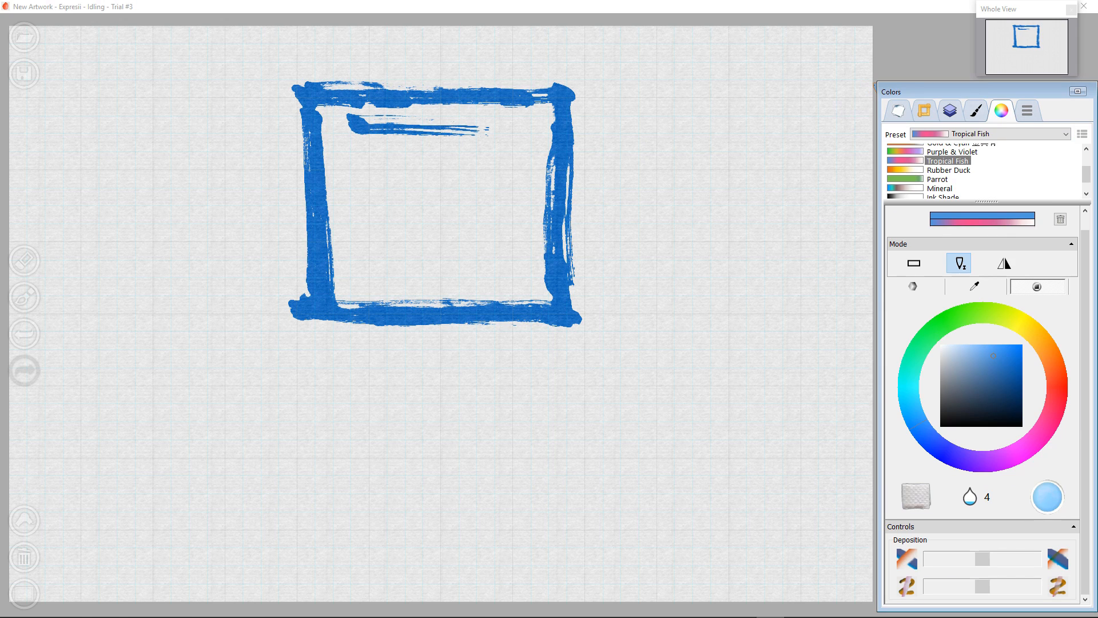
Step: Load the brush tip with a red swatch from the hexagonal colour palette
click(913, 286)
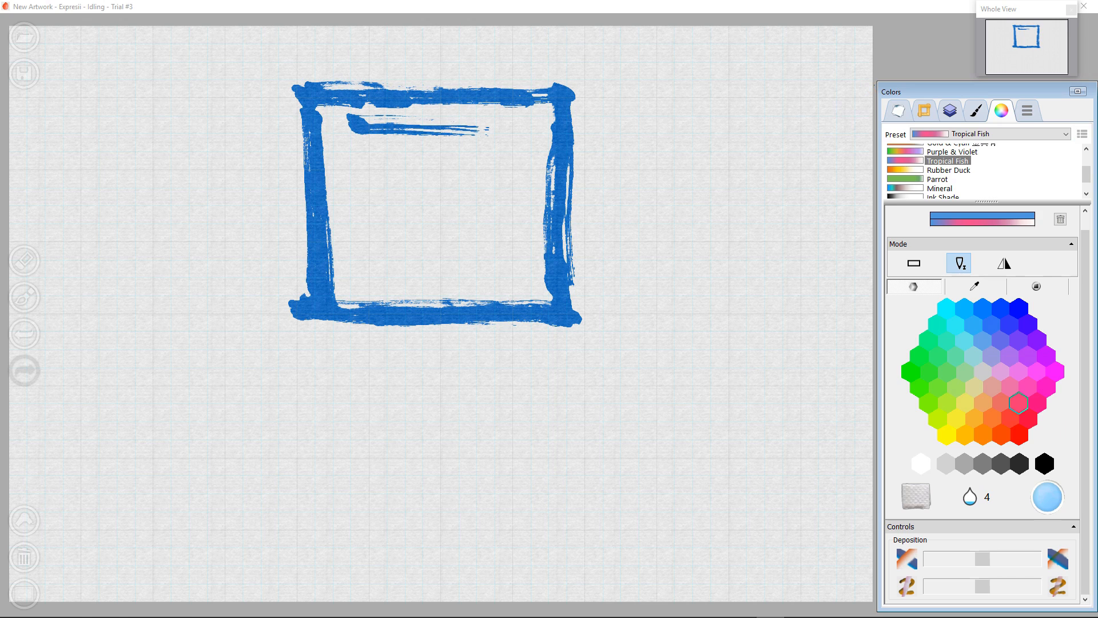
click(1028, 356)
drag(1028, 356, 1010, 418)
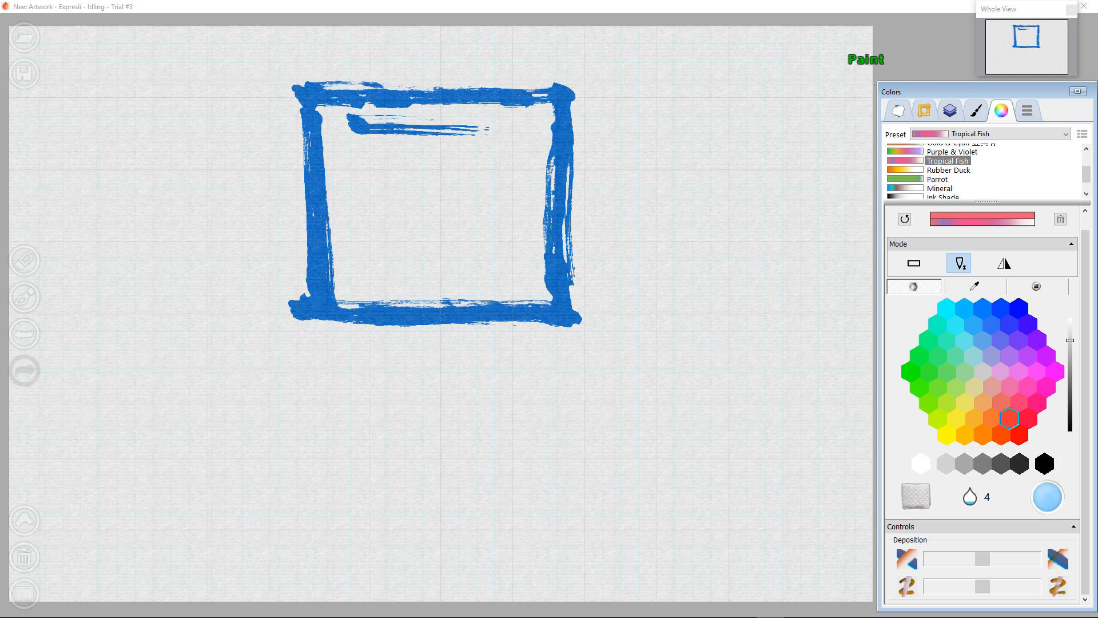
Step: Load the brush tip with a saturated orange from the colour wheel
click(1037, 286)
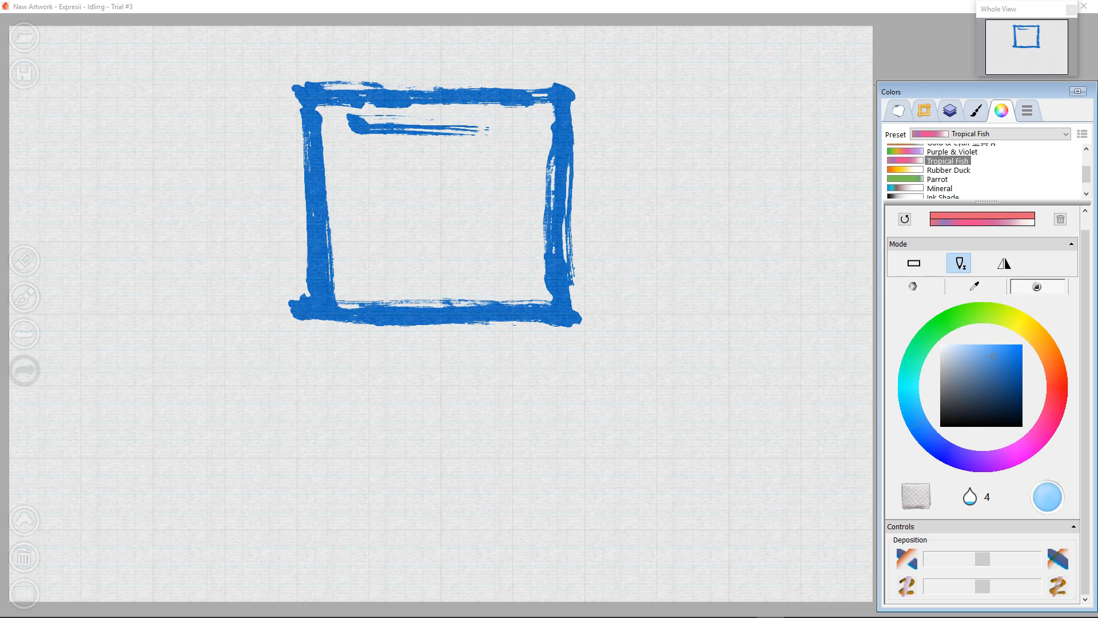
drag(1050, 355, 1049, 351)
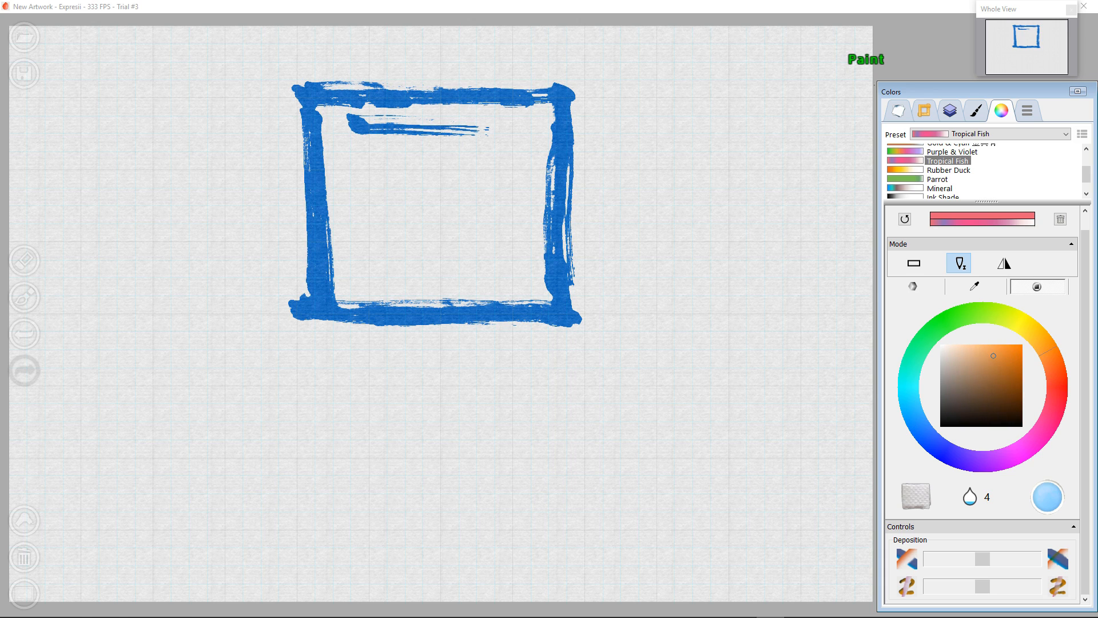
click(1014, 353)
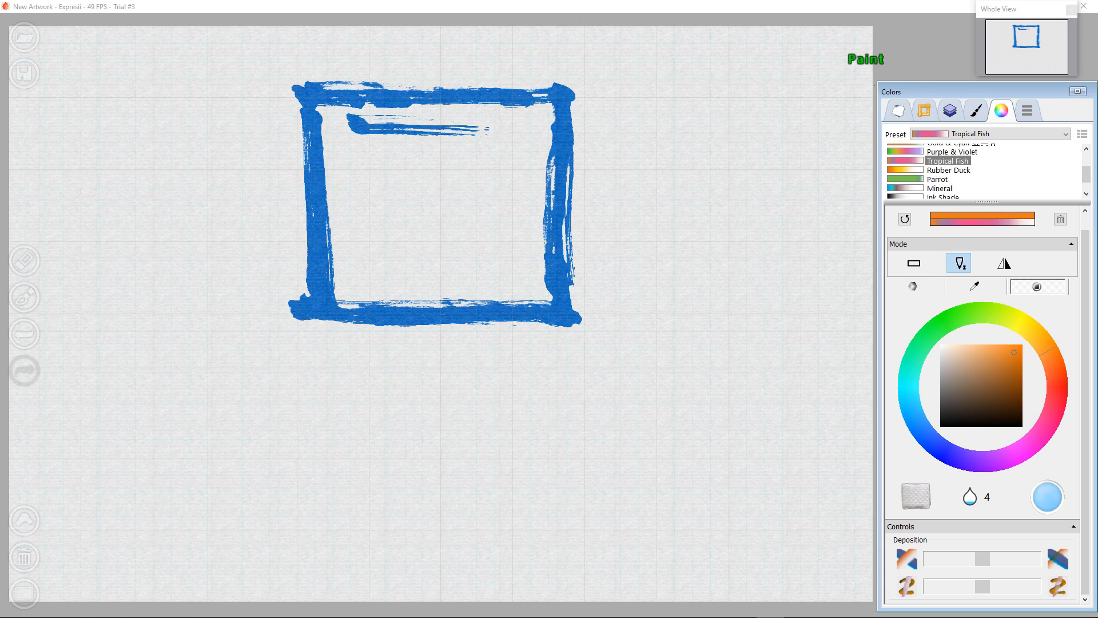
Step: Paint orange strokes along the inner edges of the blue square, filling in its lower-left area
mouse_move(388, 108)
mouse_down()
mouse_move(510, 109)
mouse_move(351, 109)
mouse_move(541, 106)
mouse_move(546, 215)
mouse_move(559, 183)
mouse_move(569, 225)
mouse_move(544, 229)
mouse_up()
mouse_move(371, 141)
mouse_down()
mouse_move(350, 135)
mouse_move(343, 277)
mouse_move(362, 286)
mouse_move(355, 252)
mouse_move(457, 306)
mouse_up()
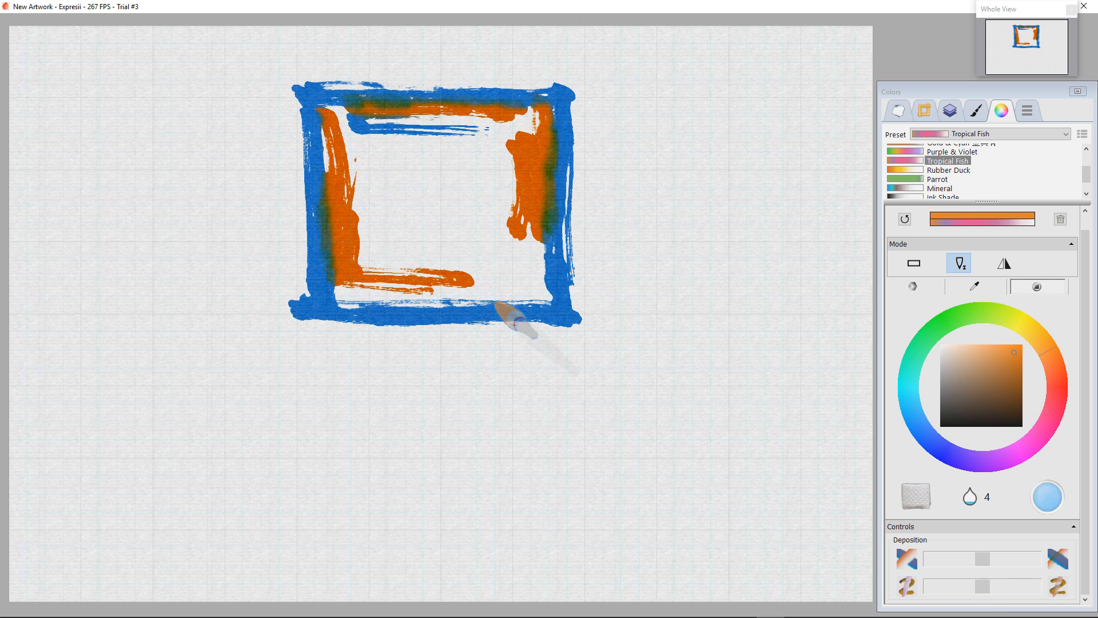
click(976, 110)
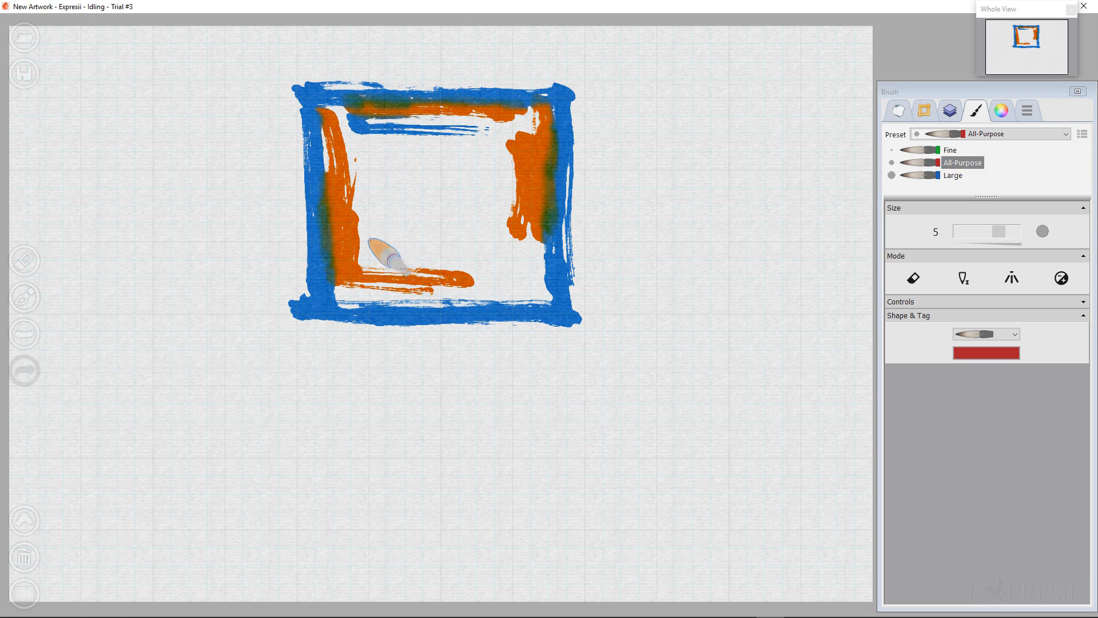
mouse_move(403, 266)
mouse_down()
mouse_move(445, 250)
mouse_move(349, 245)
mouse_move(437, 258)
mouse_move(382, 256)
mouse_move(392, 279)
mouse_move(518, 297)
mouse_move(396, 288)
mouse_up()
mouse_move(520, 300)
mouse_down()
mouse_move(351, 305)
mouse_move(549, 298)
mouse_up()
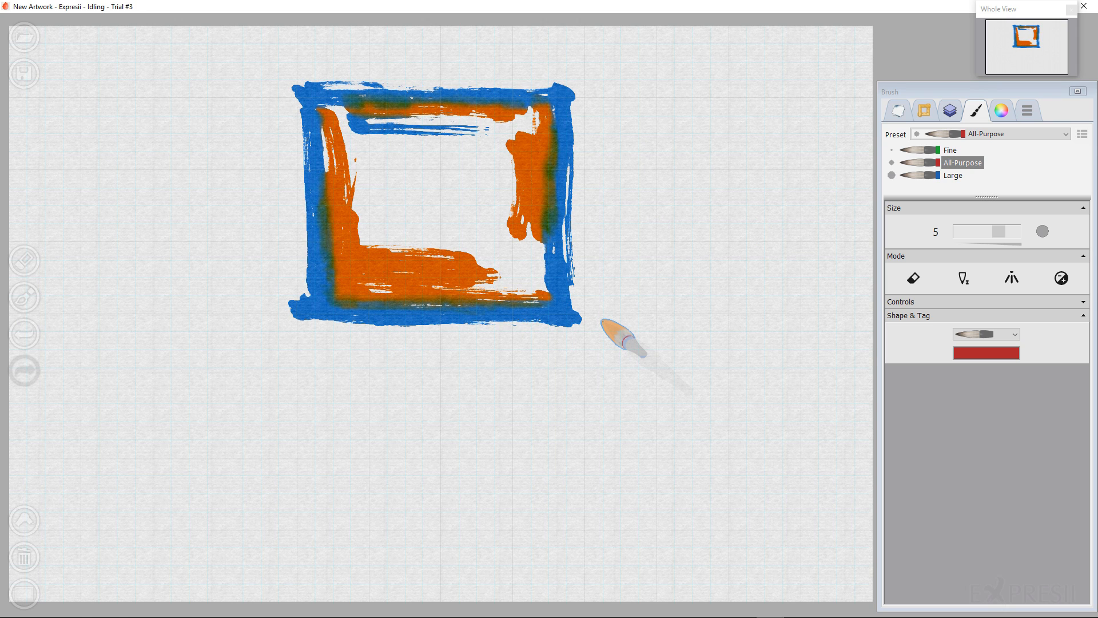
Step: Set the brush's water level to 8 and paint wet orange across the upper half of the blue square
click(1002, 111)
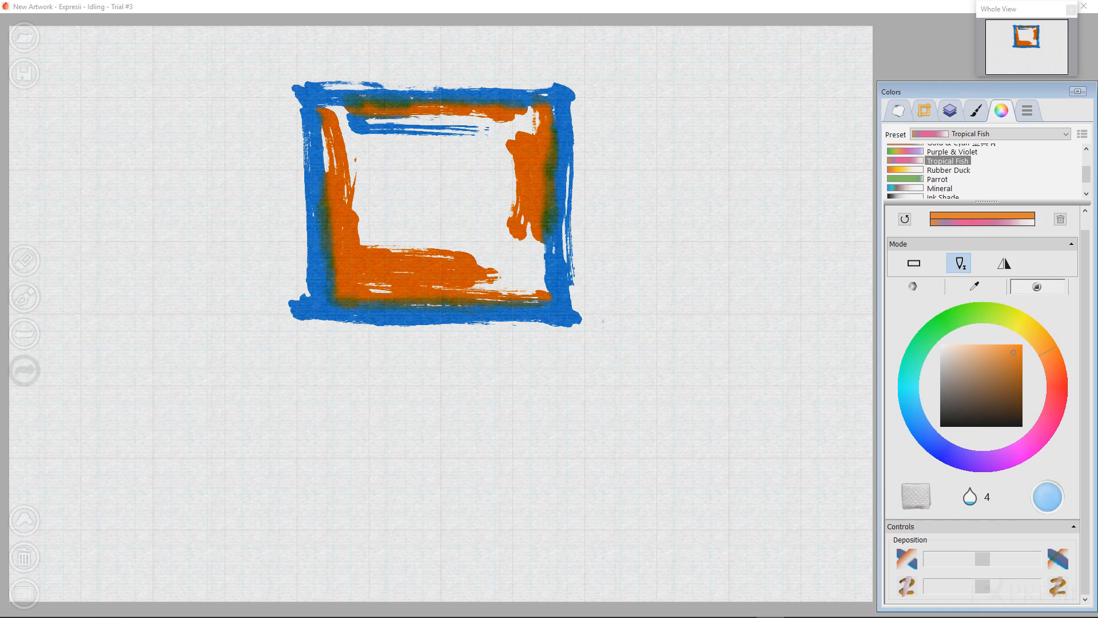
scroll(568, 300, up, 3)
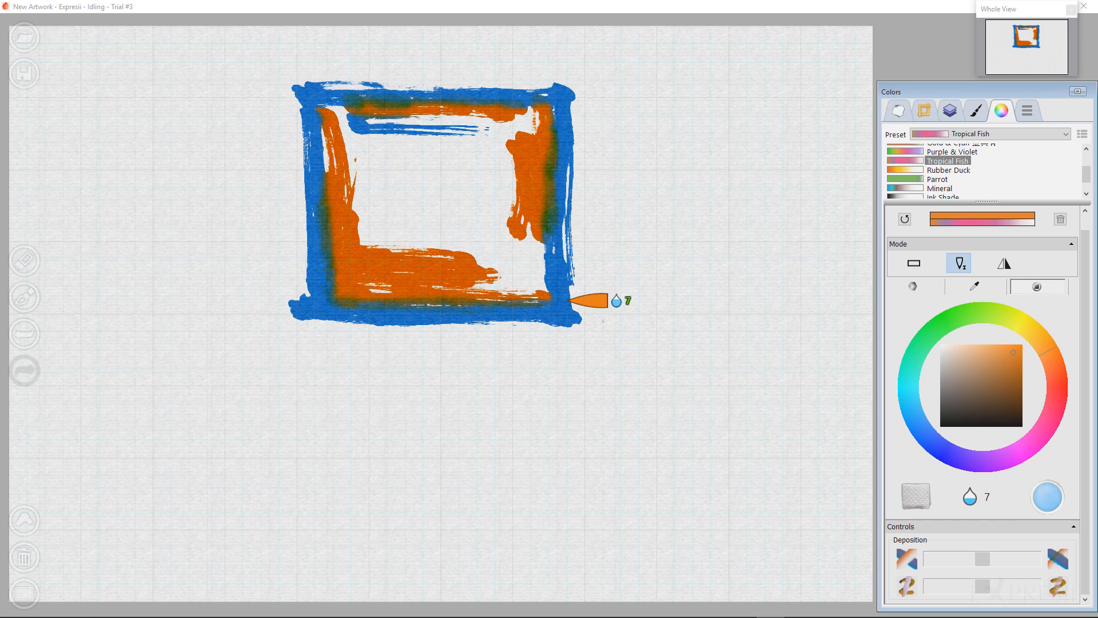
scroll(568, 300, up, 2)
scroll(568, 300, down, 4)
scroll(568, 300, up, 2)
scroll(568, 300, down, 3)
scroll(568, 300, up, 4)
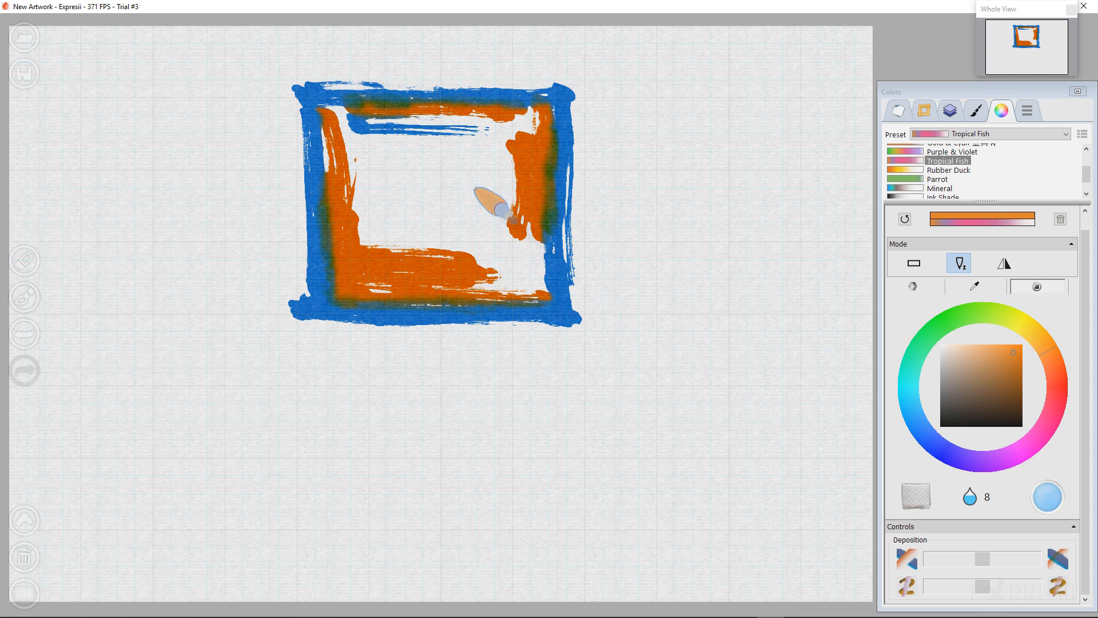
mouse_move(503, 136)
mouse_down()
mouse_move(413, 127)
mouse_move(369, 151)
mouse_move(440, 154)
mouse_move(532, 123)
mouse_move(464, 140)
mouse_move(351, 129)
mouse_move(371, 189)
mouse_move(412, 171)
mouse_move(535, 172)
mouse_move(372, 160)
mouse_move(452, 209)
mouse_move(541, 204)
mouse_up()
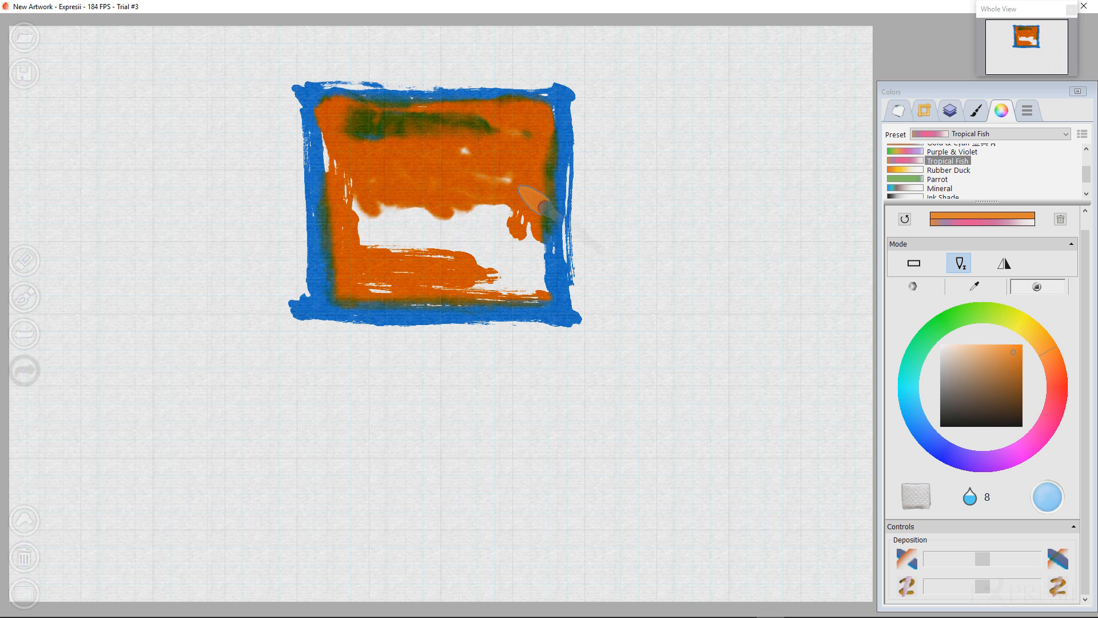
Step: Change the brush tip colour to blue and paint wet strokes over the square's white middle and right side
click(918, 429)
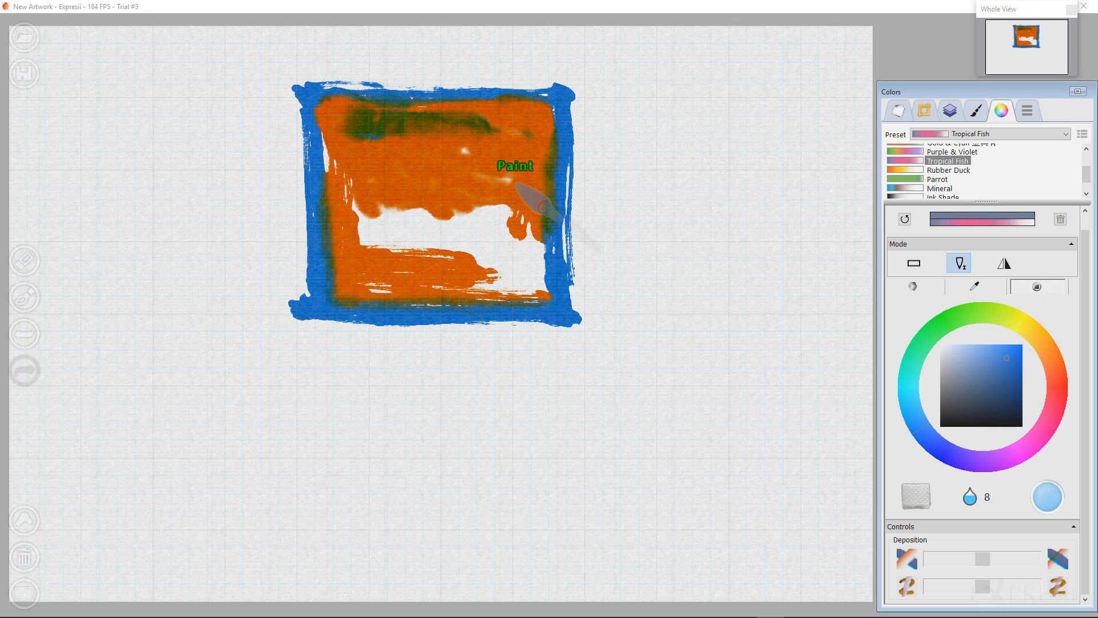
mouse_move(396, 226)
mouse_down()
mouse_move(454, 214)
mouse_move(450, 204)
mouse_move(486, 193)
mouse_move(482, 209)
mouse_move(371, 198)
mouse_move(359, 205)
mouse_move(371, 234)
mouse_move(348, 206)
mouse_move(386, 248)
mouse_move(465, 243)
mouse_move(510, 267)
mouse_move(501, 249)
mouse_move(523, 251)
mouse_move(511, 221)
mouse_move(525, 213)
mouse_move(537, 249)
mouse_move(529, 243)
mouse_move(523, 261)
mouse_move(466, 247)
mouse_move(520, 282)
mouse_move(449, 283)
mouse_up()
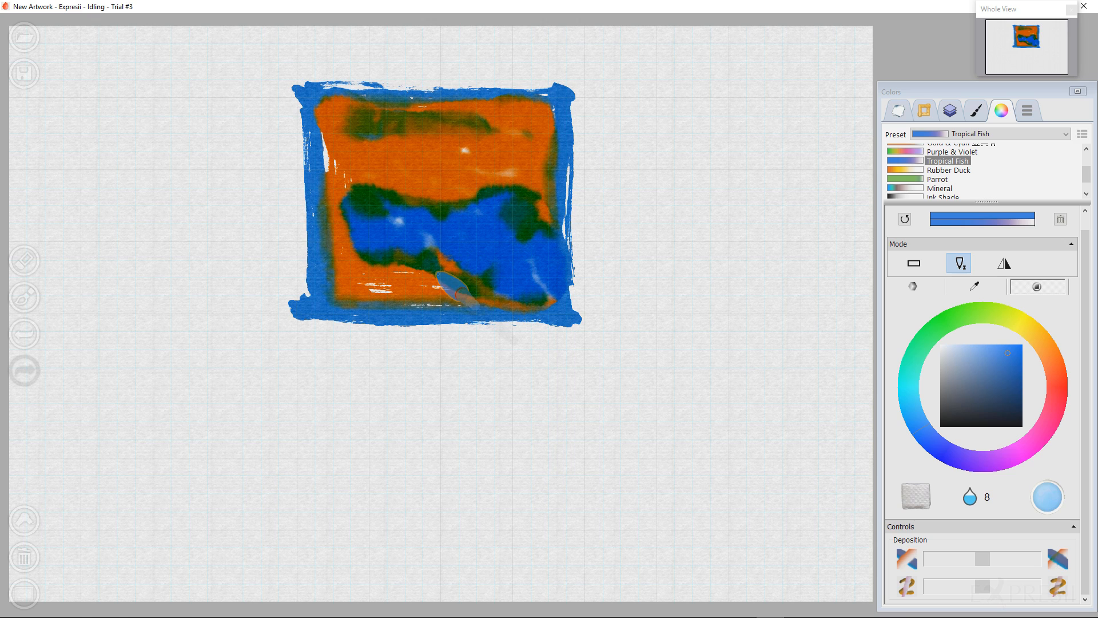
drag(439, 274, 438, 273)
mouse_move(518, 151)
mouse_down()
mouse_move(543, 192)
mouse_move(543, 223)
mouse_up()
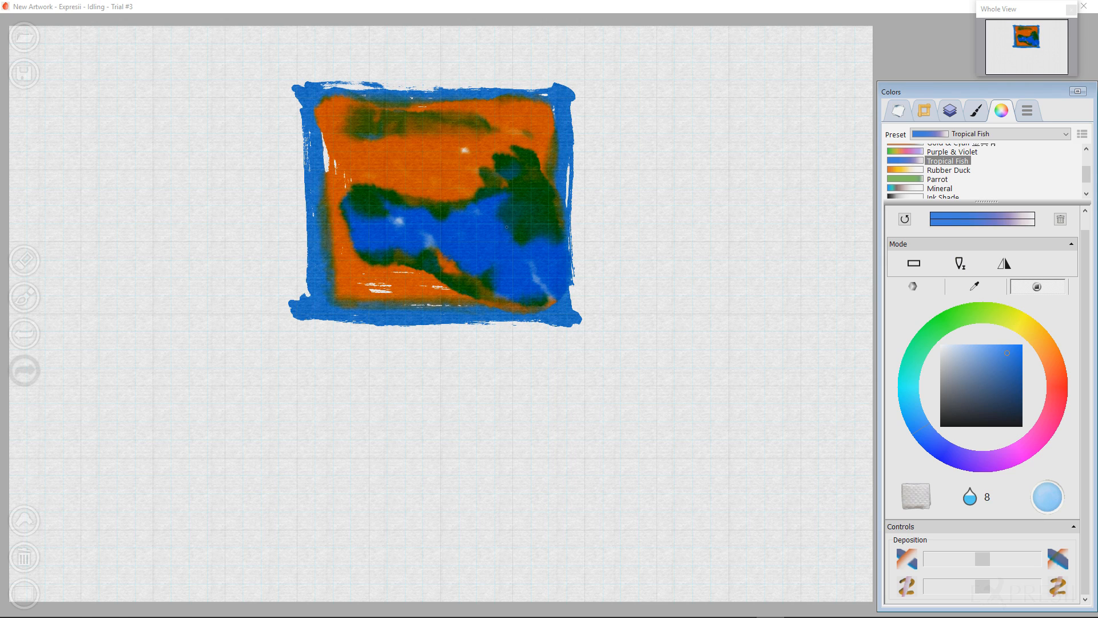
Step: Load the Purple & Violet colour preset and paint a wet zigzag patch to the right of the square
drag(1086, 174, 1085, 166)
key(Up)
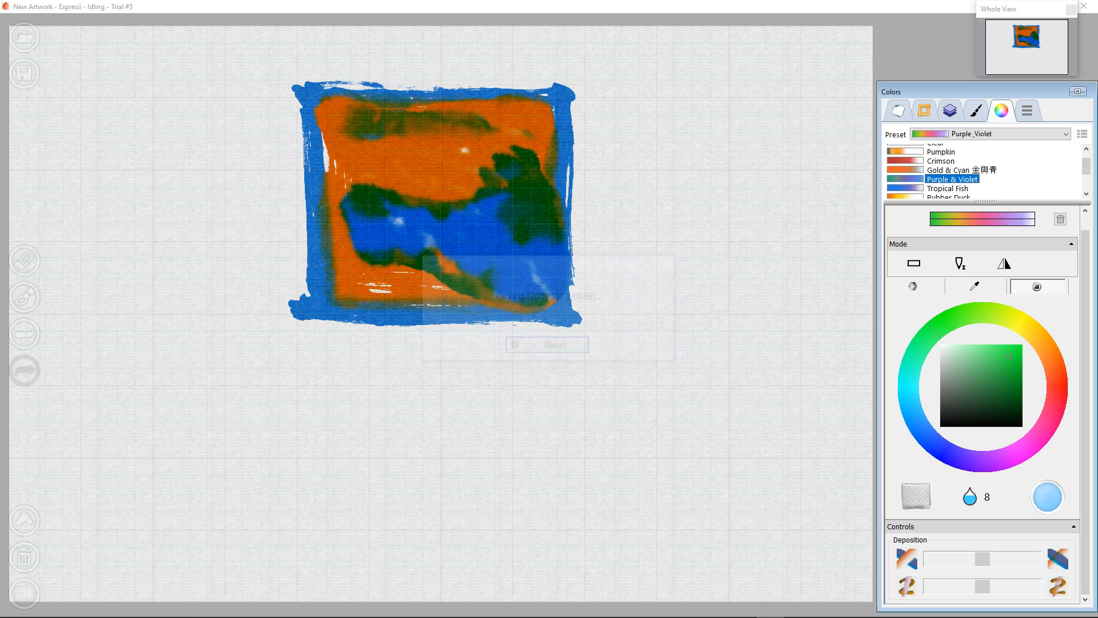
mouse_move(671, 176)
mouse_down()
mouse_move(769, 195)
mouse_move(674, 175)
mouse_move(759, 197)
mouse_move(765, 205)
mouse_move(679, 194)
mouse_move(756, 219)
mouse_move(733, 219)
mouse_move(701, 158)
mouse_move(688, 240)
mouse_move(707, 200)
mouse_move(705, 239)
mouse_move(717, 221)
mouse_move(753, 235)
mouse_move(761, 270)
mouse_move(807, 226)
mouse_move(795, 258)
mouse_move(747, 222)
mouse_move(782, 291)
mouse_move(688, 269)
mouse_move(764, 303)
mouse_move(687, 285)
mouse_move(756, 319)
mouse_move(733, 319)
mouse_move(796, 280)
mouse_move(785, 283)
mouse_move(798, 338)
mouse_move(769, 287)
mouse_move(776, 321)
mouse_move(731, 286)
mouse_move(738, 256)
mouse_move(777, 252)
mouse_move(763, 266)
mouse_move(714, 258)
mouse_move(784, 361)
mouse_up()
Step: Load the Rubber Duck colour preset, set the water level to 4, and paint dry orange strokes around the green patch
click(948, 196)
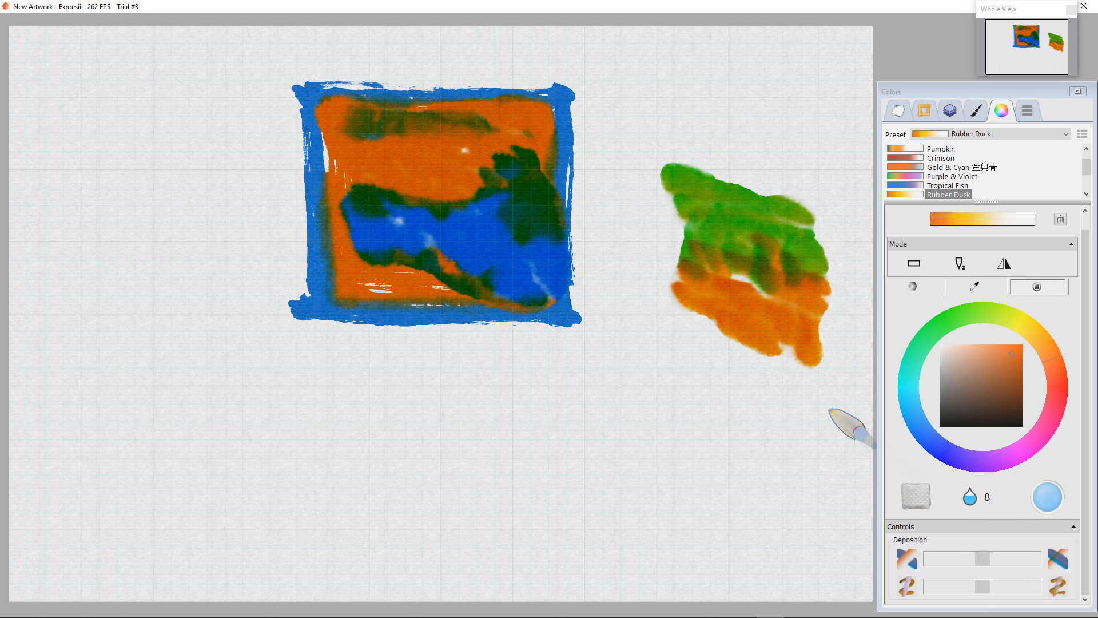
key(4)
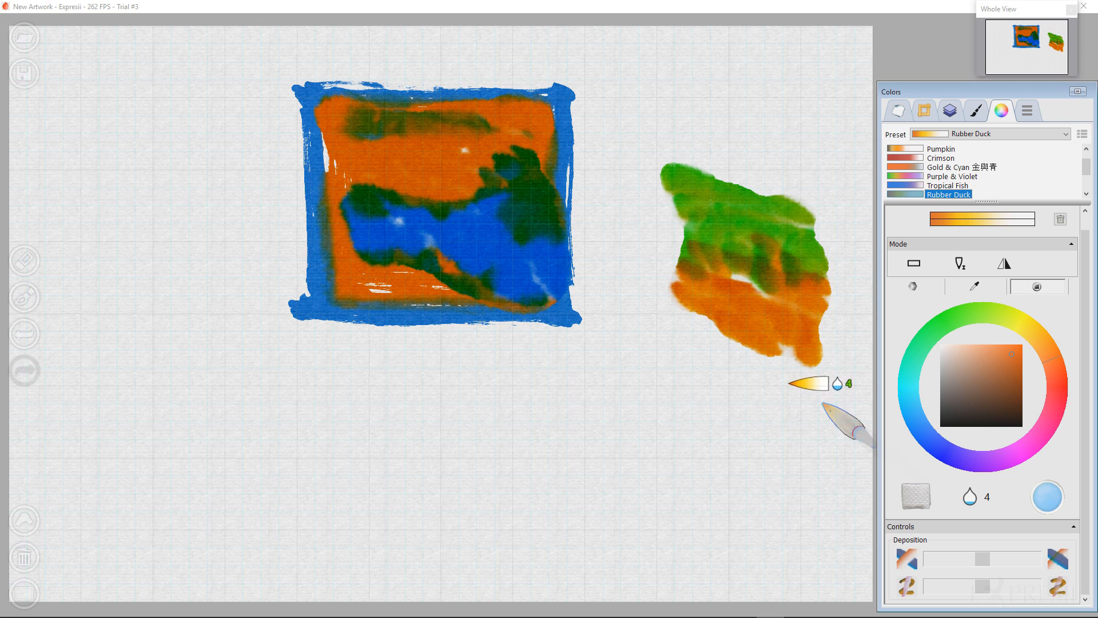
mouse_move(669, 312)
mouse_down()
mouse_move(694, 314)
mouse_move(674, 306)
mouse_move(648, 334)
mouse_move(723, 401)
mouse_up()
right_click(656, 187)
click(758, 71)
mouse_move(751, 110)
mouse_down()
mouse_move(772, 183)
mouse_move(790, 159)
mouse_move(818, 229)
mouse_up()
mouse_move(817, 189)
mouse_down()
mouse_move(821, 329)
mouse_move(847, 388)
mouse_up()
drag(693, 150, 762, 187)
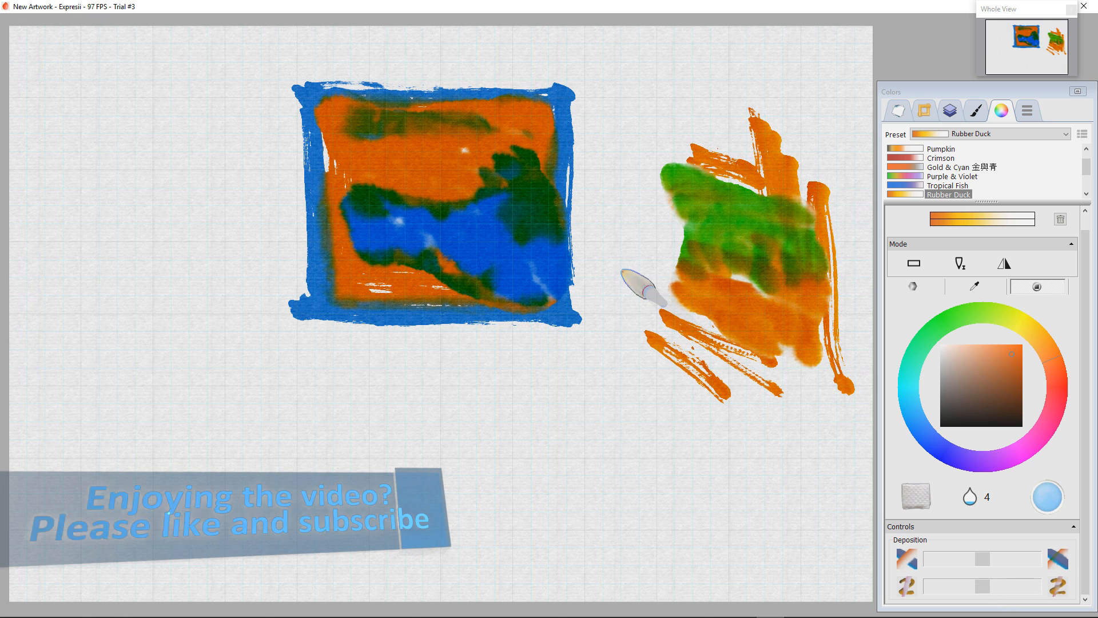
mouse_move(640, 195)
mouse_down()
mouse_move(635, 248)
mouse_move(653, 287)
mouse_move(660, 186)
mouse_move(672, 371)
mouse_move(666, 336)
mouse_move(651, 330)
mouse_move(652, 369)
mouse_move(767, 389)
mouse_move(631, 367)
mouse_move(726, 397)
mouse_move(641, 389)
mouse_move(760, 396)
mouse_move(670, 383)
mouse_move(671, 408)
mouse_up()
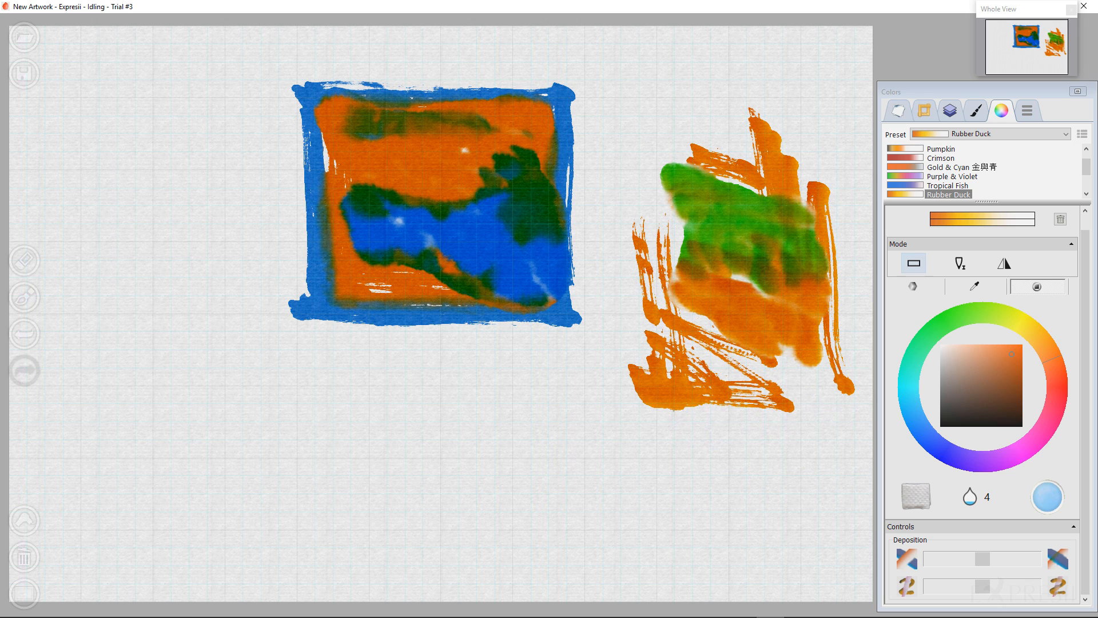
Step: Load the whole brush with clear water at level 12 and wash out the blue square's lower-left edges
click(913, 264)
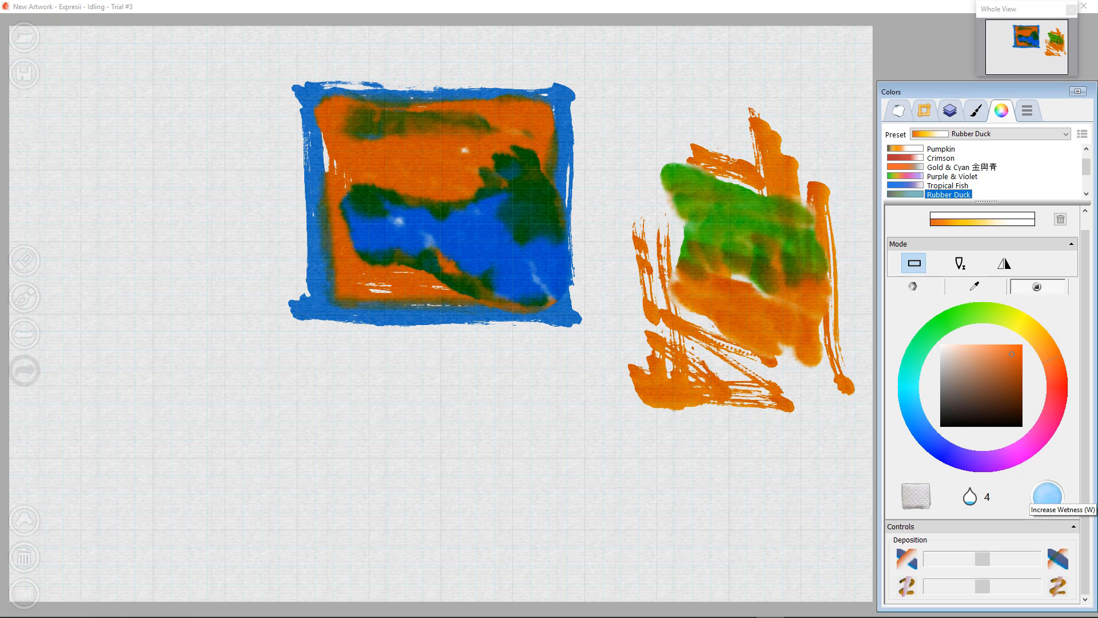
key(w)
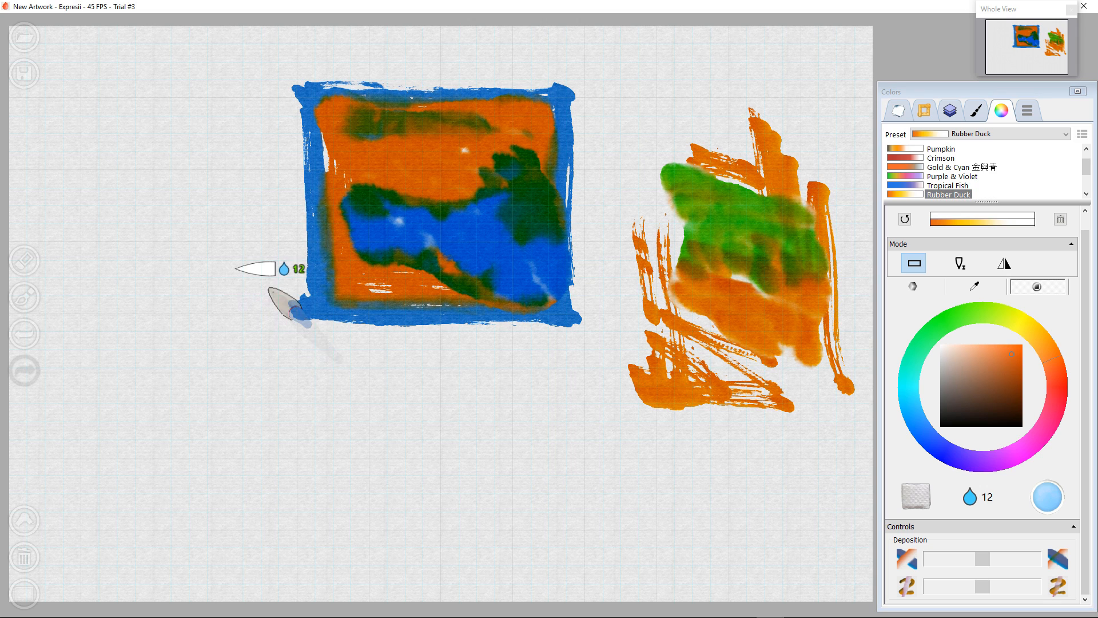
mouse_move(285, 309)
mouse_down()
mouse_move(310, 298)
mouse_move(324, 322)
mouse_move(343, 309)
mouse_up()
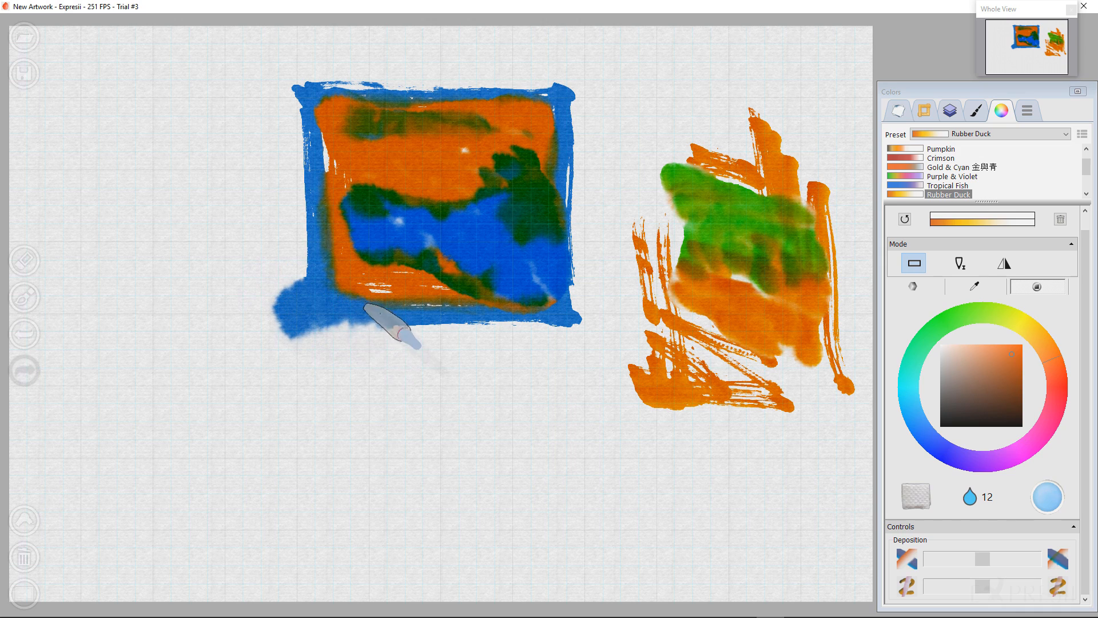
mouse_move(344, 316)
mouse_down()
mouse_move(349, 309)
mouse_move(363, 348)
mouse_move(369, 307)
mouse_move(380, 294)
mouse_move(404, 312)
mouse_move(401, 302)
mouse_up()
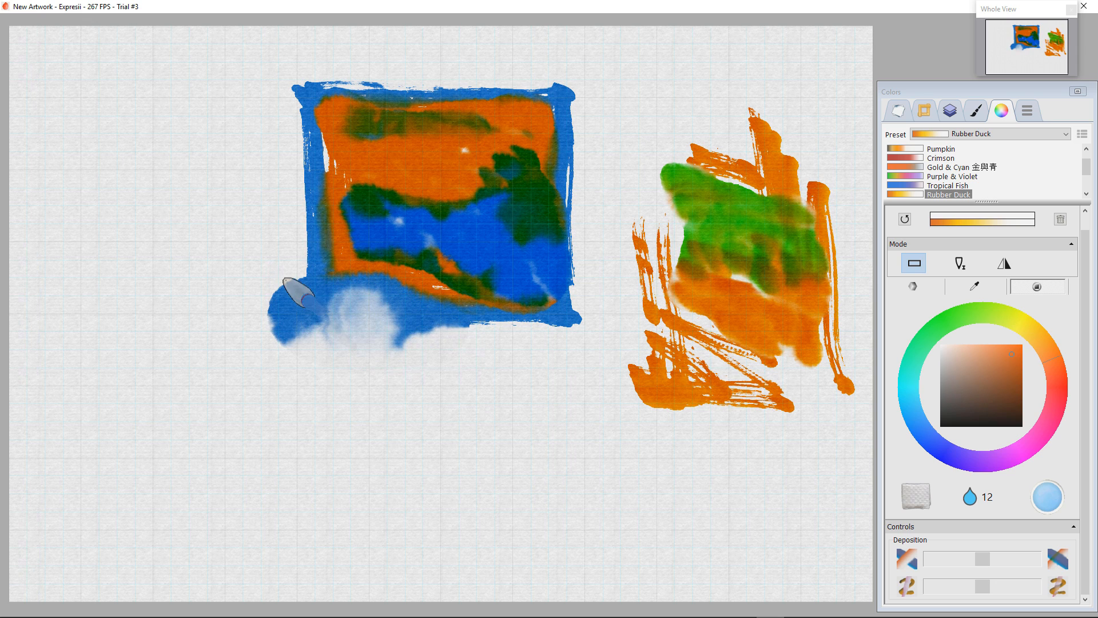
mouse_move(289, 244)
mouse_down()
mouse_move(304, 238)
mouse_move(311, 269)
mouse_move(309, 247)
mouse_up()
Step: Wash clear water over the dry orange strokes and the blue square's lower-right corner to make the paint bleed
mouse_move(658, 395)
mouse_down()
mouse_move(630, 372)
mouse_move(620, 336)
mouse_move(637, 282)
mouse_move(625, 240)
mouse_move(654, 184)
mouse_move(652, 156)
mouse_move(716, 156)
mouse_move(750, 137)
mouse_move(756, 115)
mouse_move(772, 144)
mouse_up()
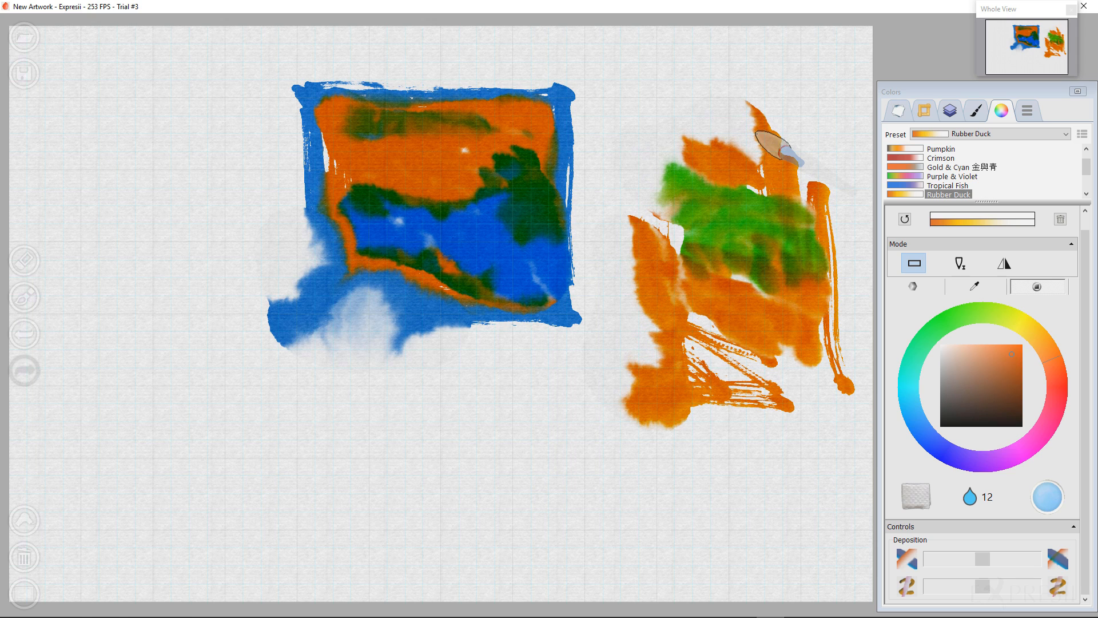
click(925, 110)
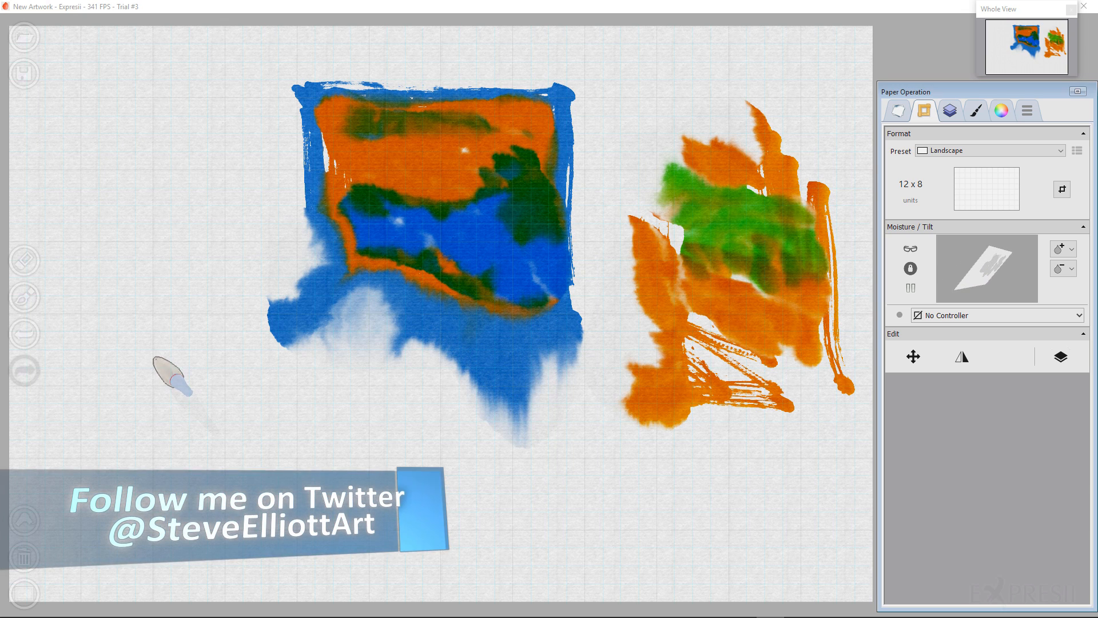
drag(590, 325, 640, 333)
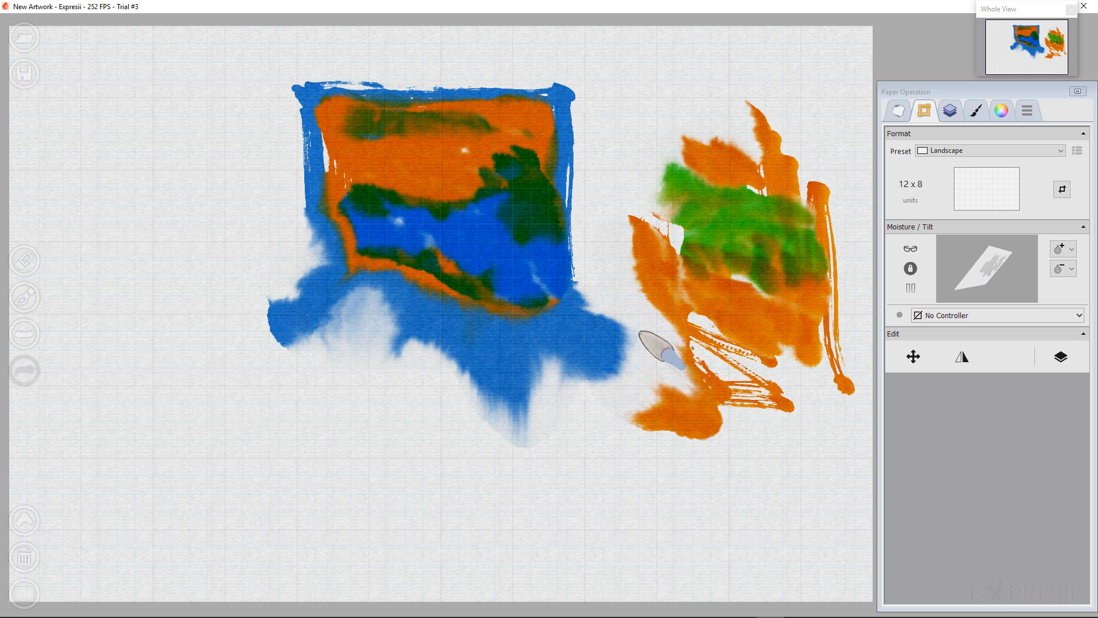
mouse_move(595, 416)
mouse_down()
mouse_move(696, 435)
mouse_move(710, 404)
mouse_move(755, 415)
mouse_up()
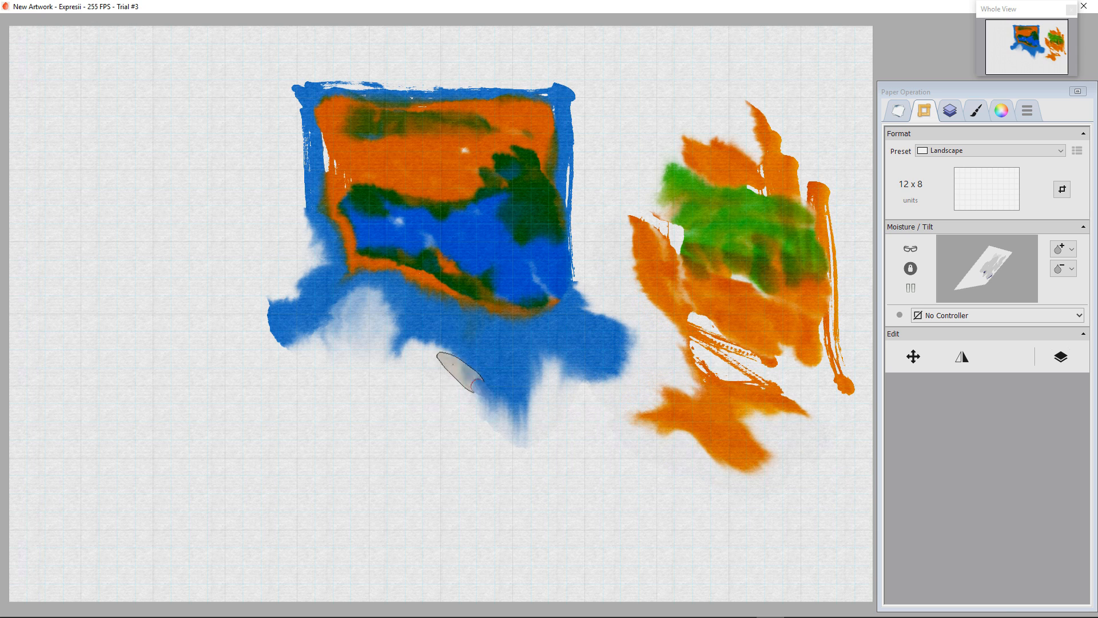
Step: Wash clear water through the blue paint below the square and move the painting down to the middle layer
drag(486, 381, 542, 383)
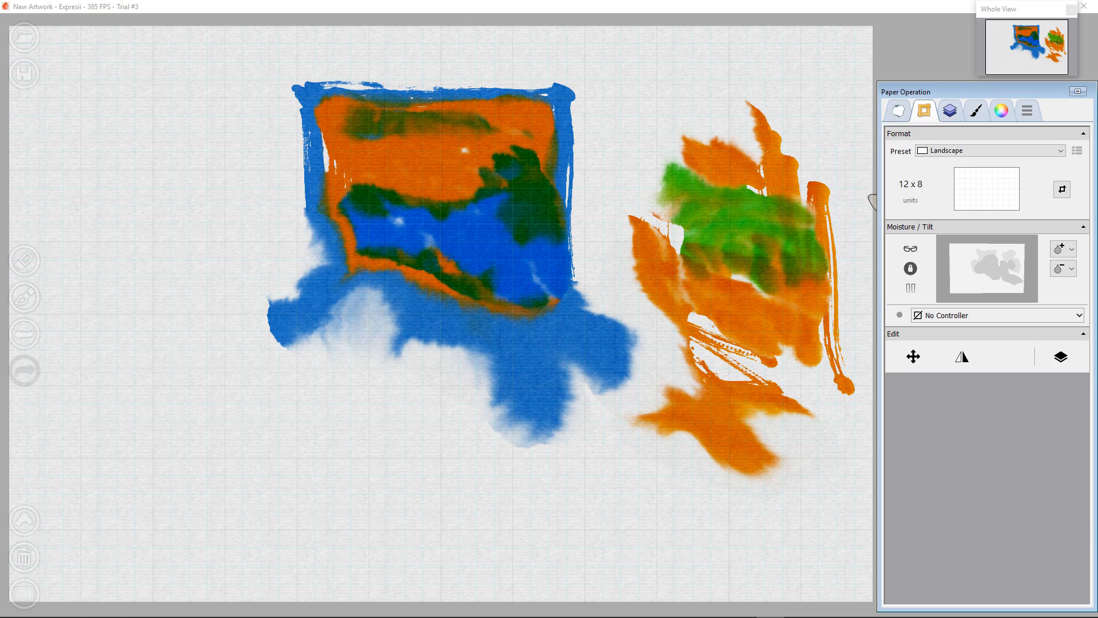
click(950, 110)
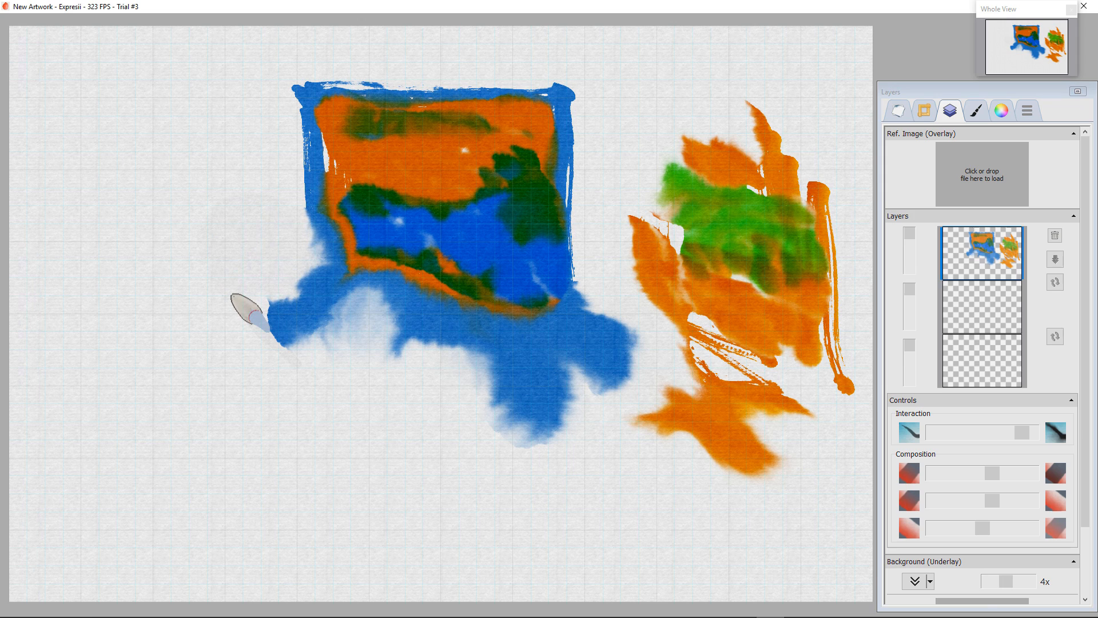
click(1056, 259)
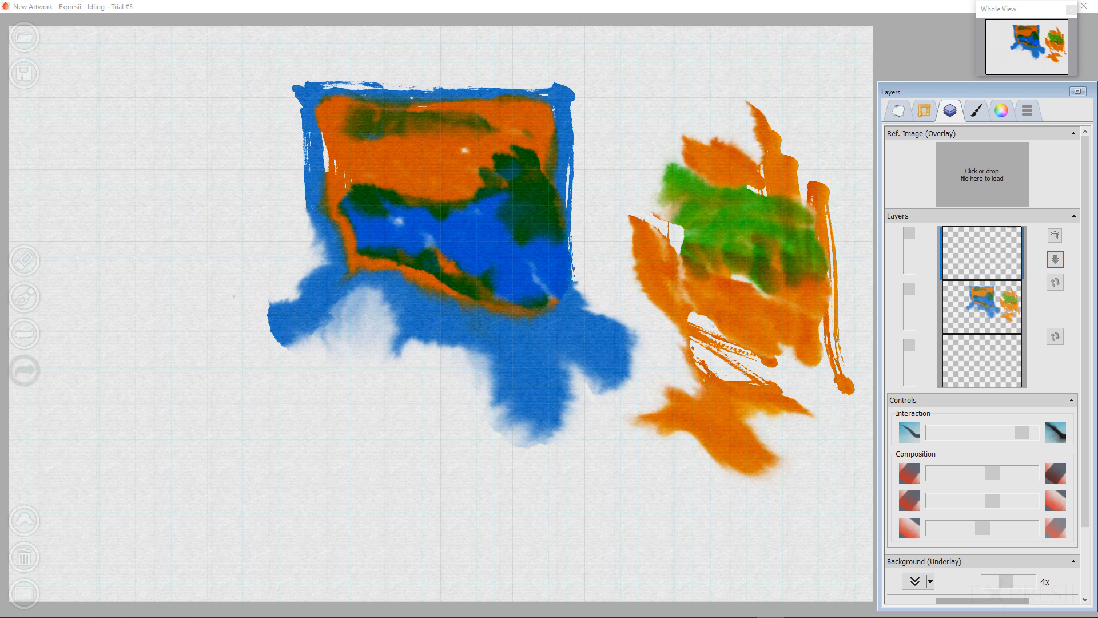
Step: Load the brush with a near-black colour at water level 5 and paint crossing strokes over the square and towards the green patch
click(1001, 110)
drag(956, 406, 954, 412)
click(914, 263)
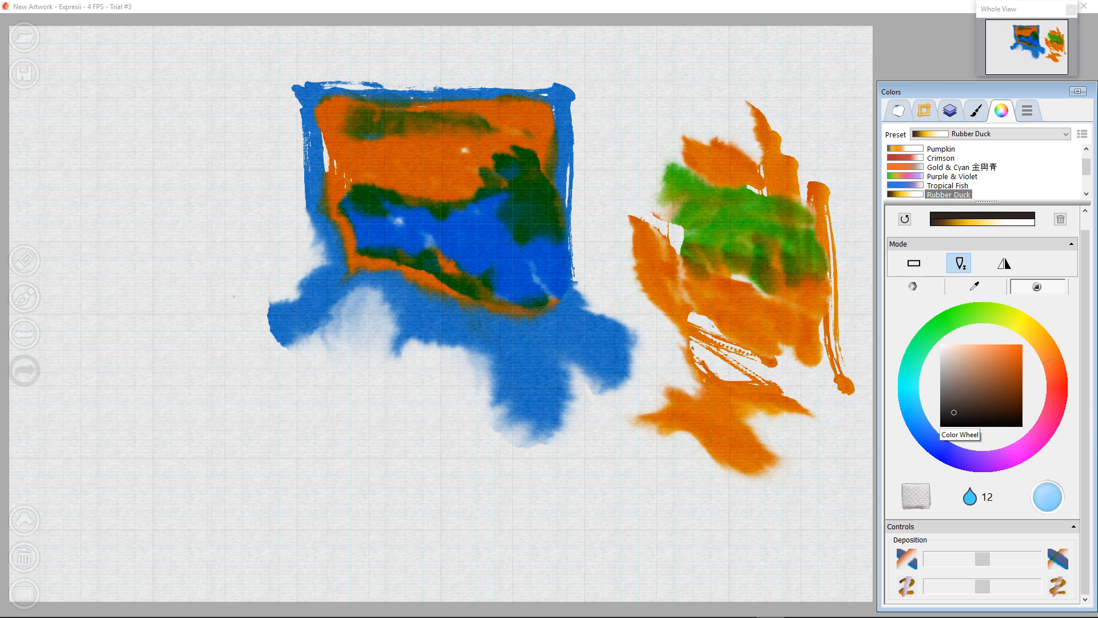
key(Down)
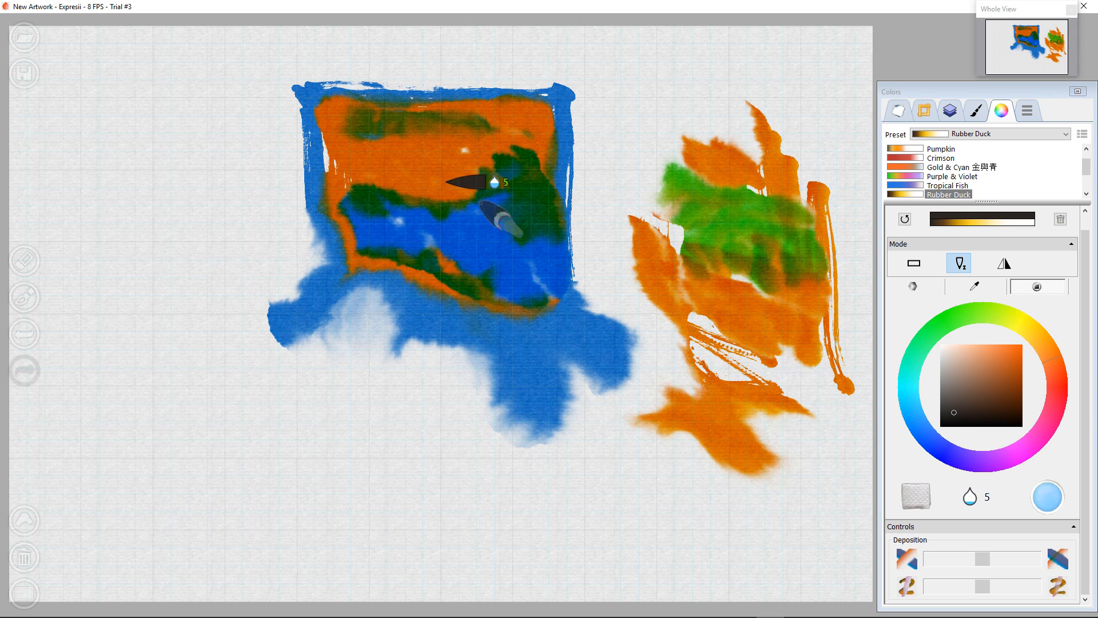
drag(266, 119, 460, 195)
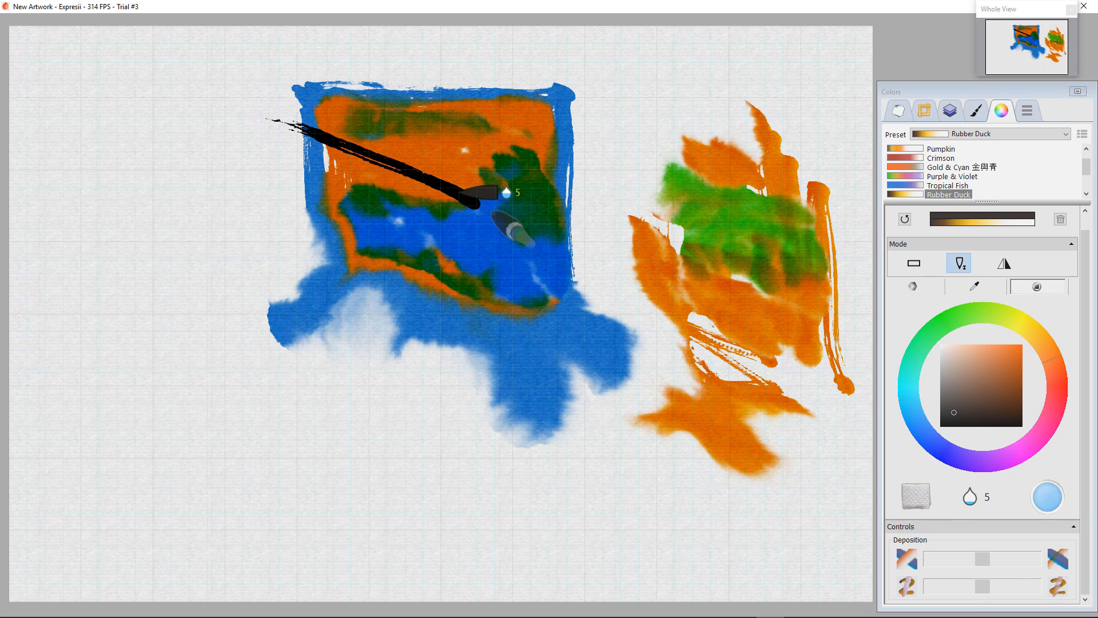
mouse_move(439, 151)
mouse_down()
mouse_move(487, 244)
mouse_move(454, 135)
mouse_move(523, 221)
mouse_up()
drag(461, 126, 541, 222)
mouse_move(517, 149)
mouse_down()
mouse_move(586, 279)
mouse_move(478, 190)
mouse_move(560, 268)
mouse_move(604, 257)
mouse_move(505, 232)
mouse_move(343, 220)
mouse_move(252, 202)
mouse_up()
drag(424, 240, 576, 334)
drag(712, 278, 583, 214)
mouse_move(712, 229)
mouse_down()
mouse_move(601, 189)
mouse_move(527, 130)
mouse_move(572, 171)
mouse_move(606, 148)
mouse_move(623, 109)
mouse_move(578, 86)
mouse_move(452, 62)
mouse_move(435, 115)
mouse_move(457, 140)
mouse_up()
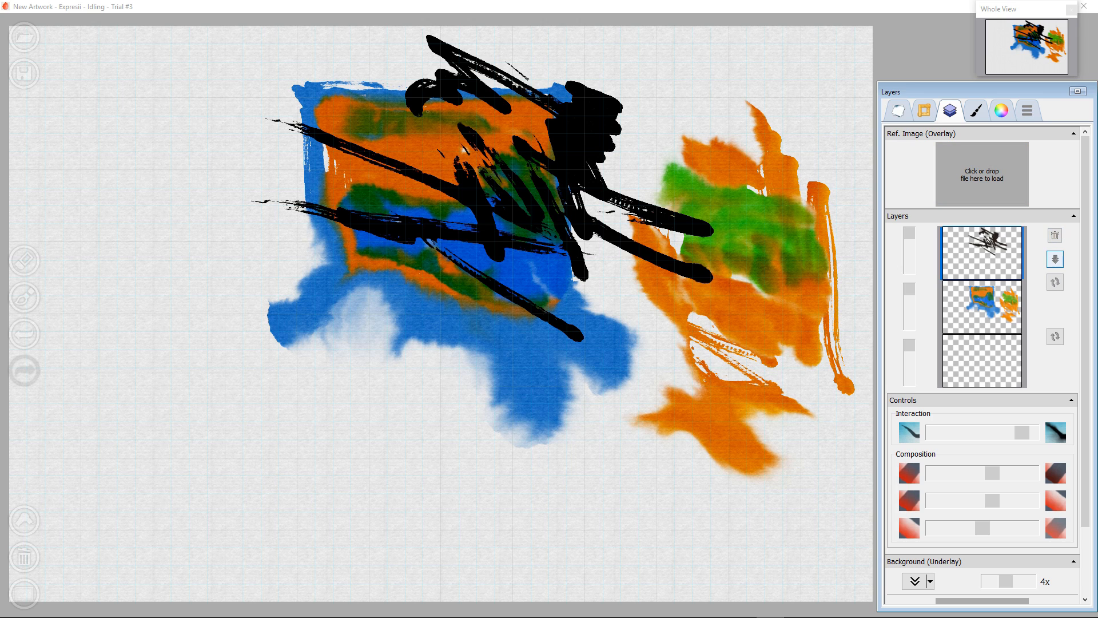
Step: Swap the top and middle layers and paint a thick black zigzag between the blue and orange paint
click(1056, 282)
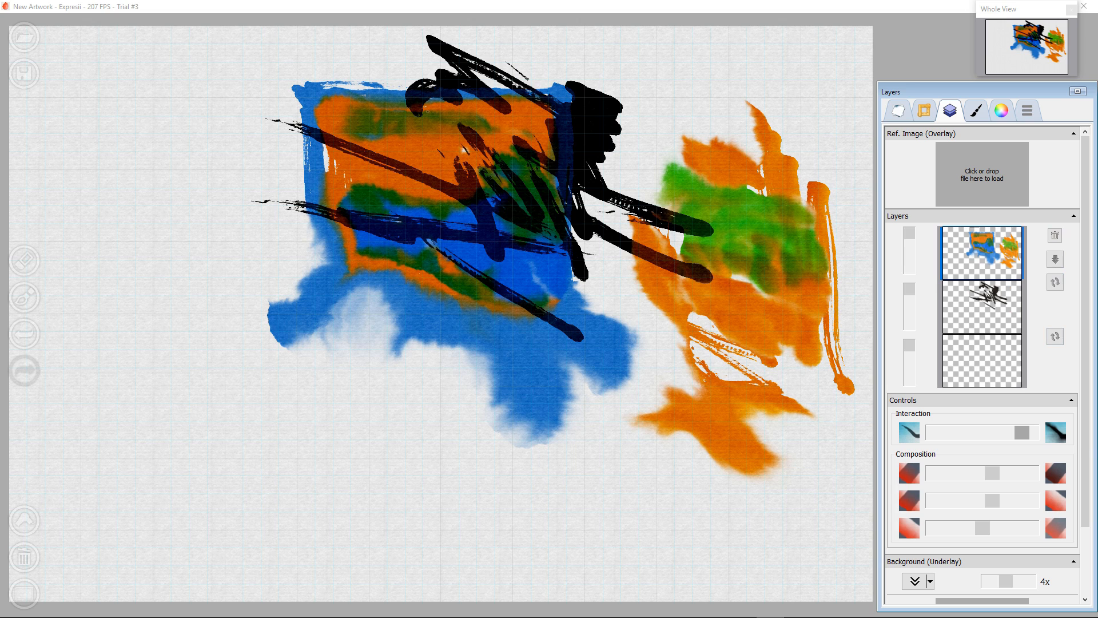
mouse_move(1022, 433)
mouse_move(655, 298)
mouse_down()
mouse_move(628, 292)
mouse_move(630, 329)
mouse_move(608, 342)
mouse_move(599, 375)
mouse_up()
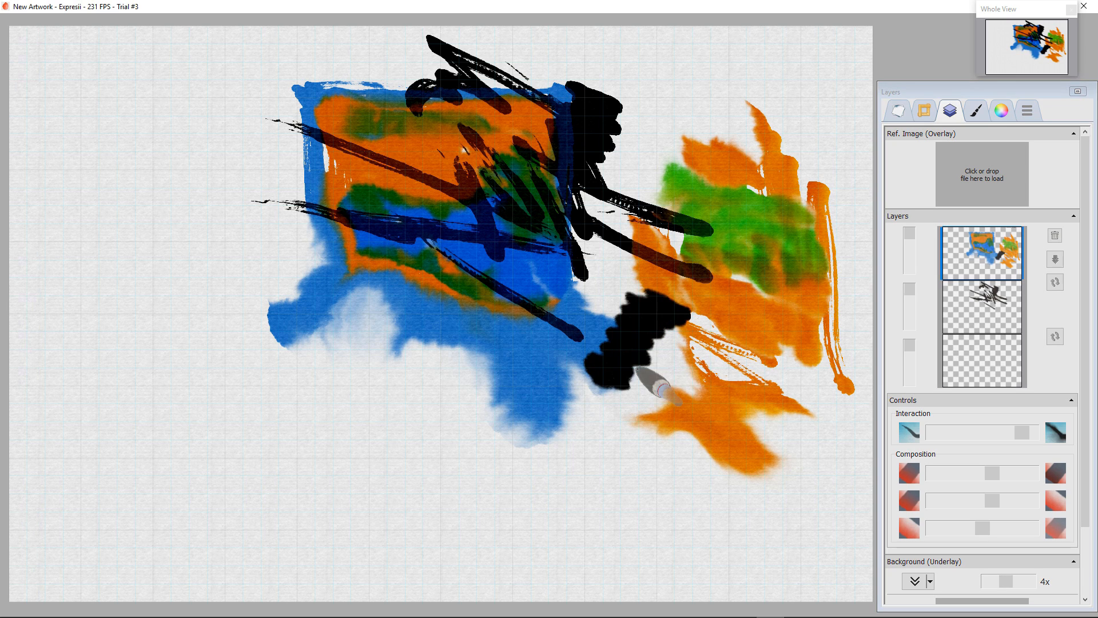
Step: Load clear water at level 12 and wash the black zigzag, the neighbouring colours and the square's left edge
key(c)
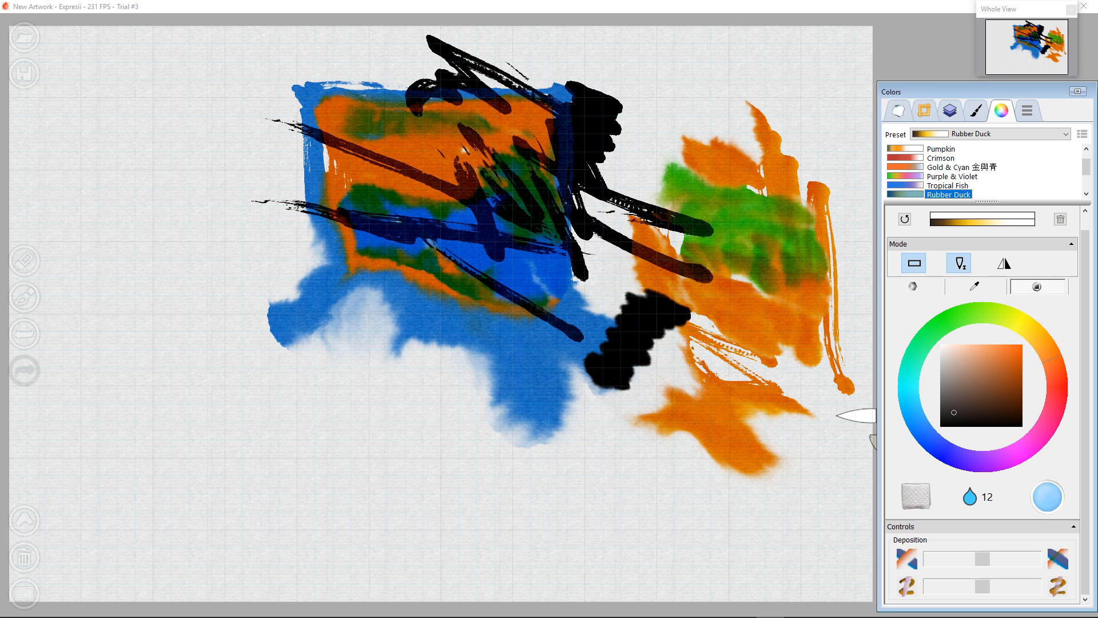
mouse_move(578, 351)
mouse_down()
mouse_move(583, 358)
mouse_move(571, 318)
mouse_move(544, 318)
mouse_move(558, 319)
mouse_move(598, 378)
mouse_move(535, 322)
mouse_move(590, 338)
mouse_move(606, 289)
mouse_move(578, 261)
mouse_move(668, 301)
mouse_move(629, 292)
mouse_move(680, 303)
mouse_move(618, 251)
mouse_move(666, 275)
mouse_move(658, 291)
mouse_move(712, 295)
mouse_move(726, 273)
mouse_move(674, 246)
mouse_move(749, 252)
mouse_up()
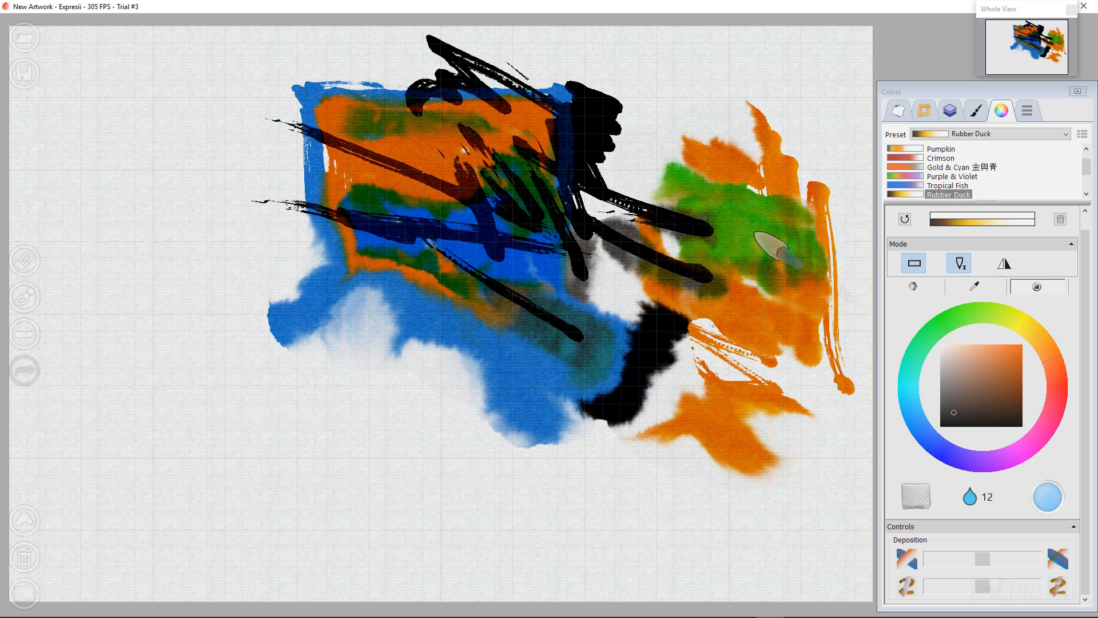
mouse_move(312, 222)
mouse_down()
mouse_move(268, 215)
mouse_move(363, 230)
mouse_move(305, 225)
mouse_move(250, 178)
mouse_up()
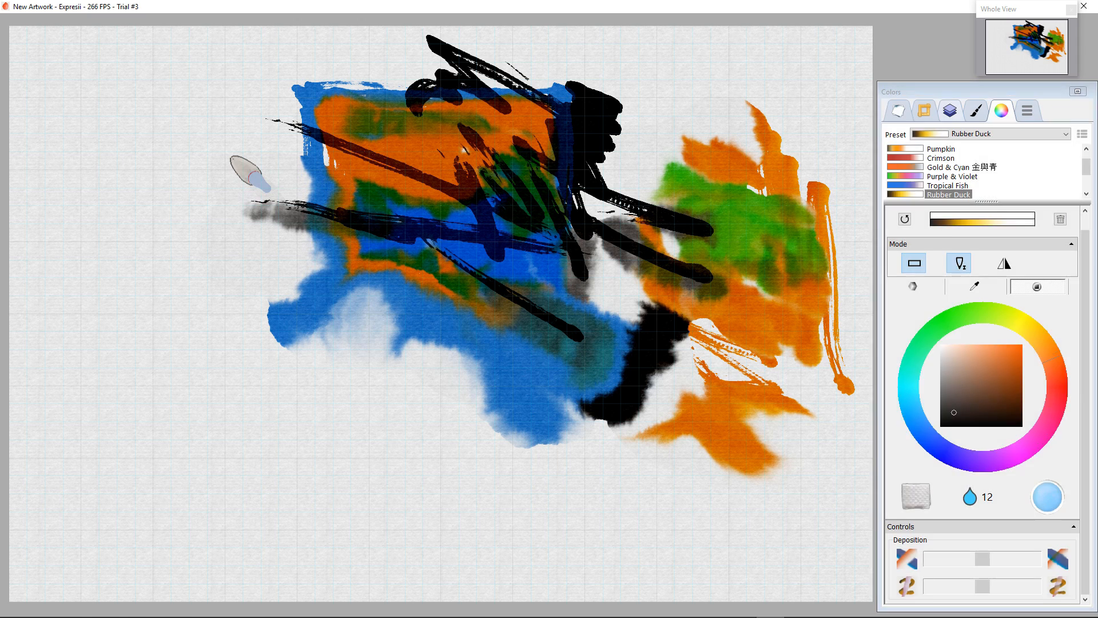
Step: Merge the top layer down, wash the black stroke at the square's left edge, merge again and swap the painting back on top
click(950, 111)
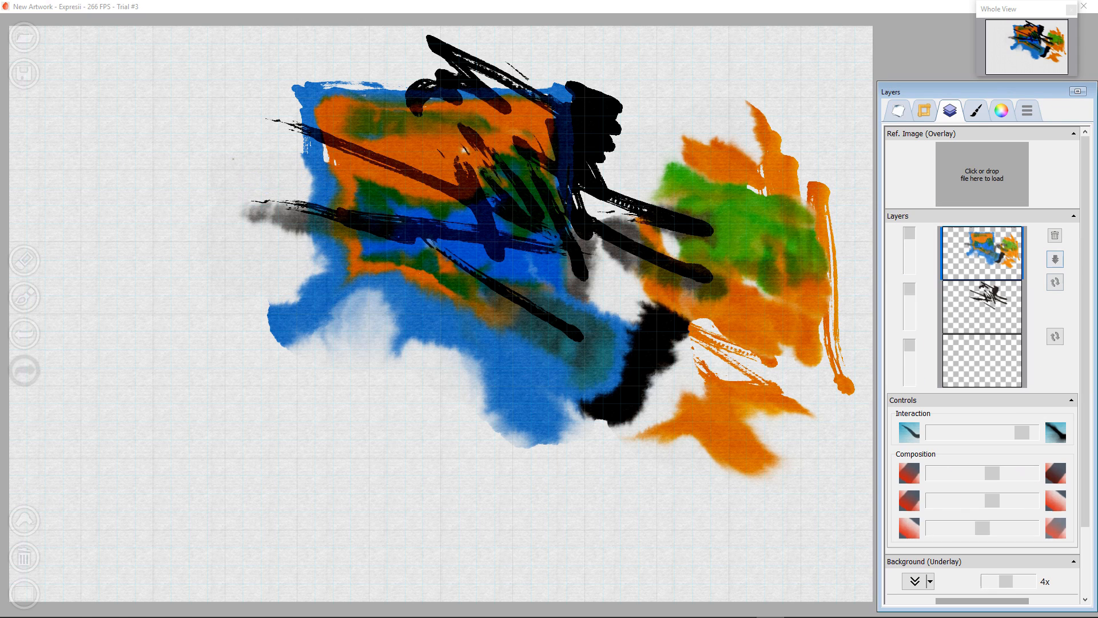
click(1054, 259)
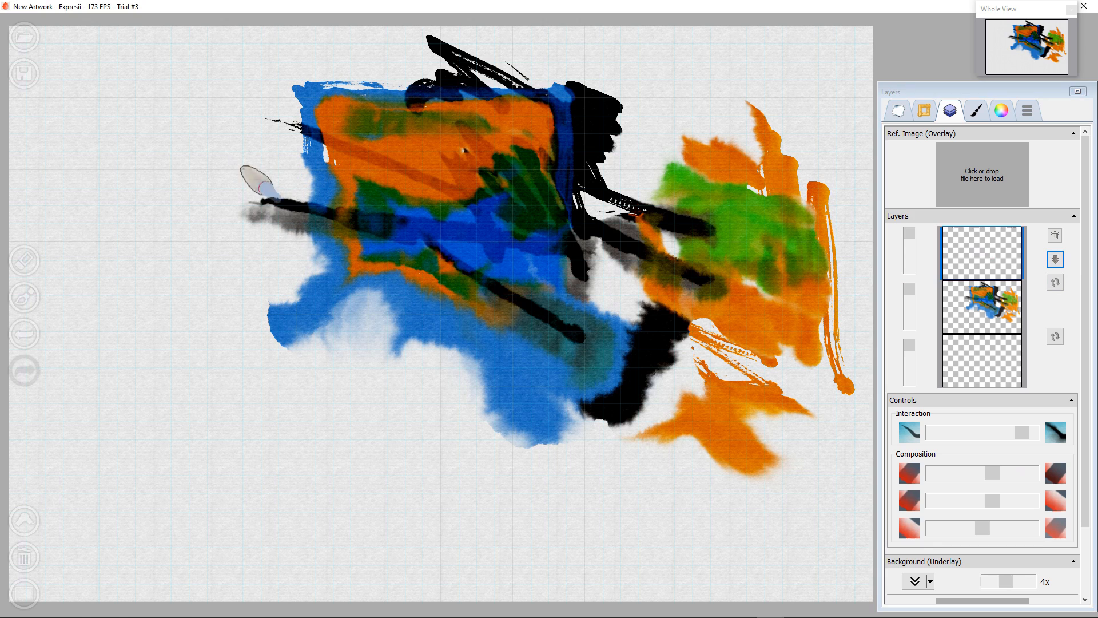
mouse_move(286, 215)
mouse_down()
mouse_move(275, 220)
mouse_move(348, 202)
mouse_up()
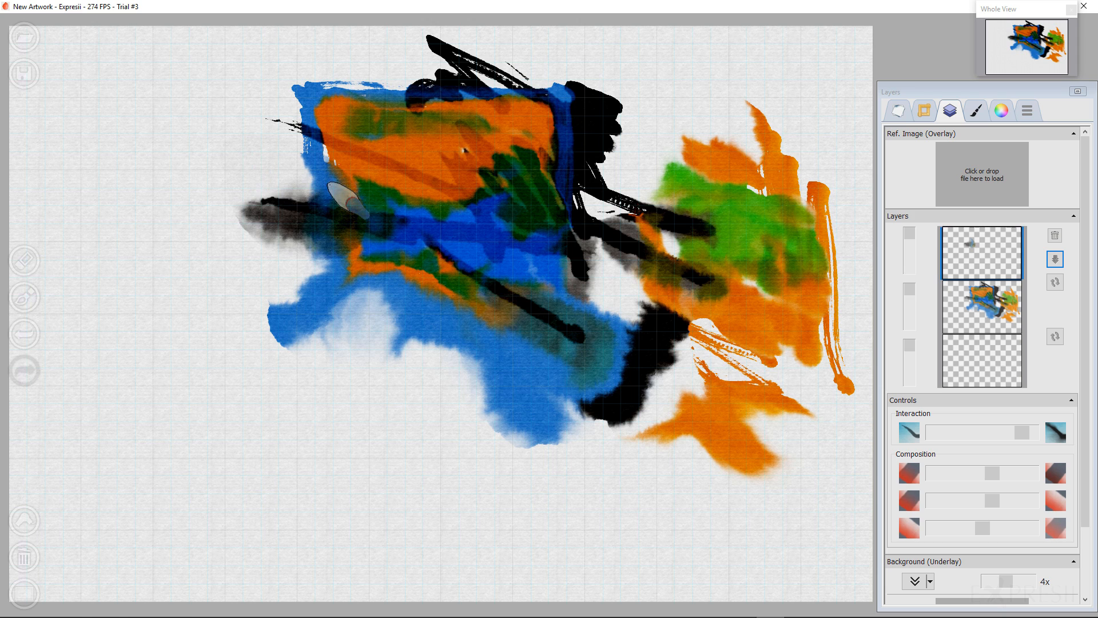
click(1055, 259)
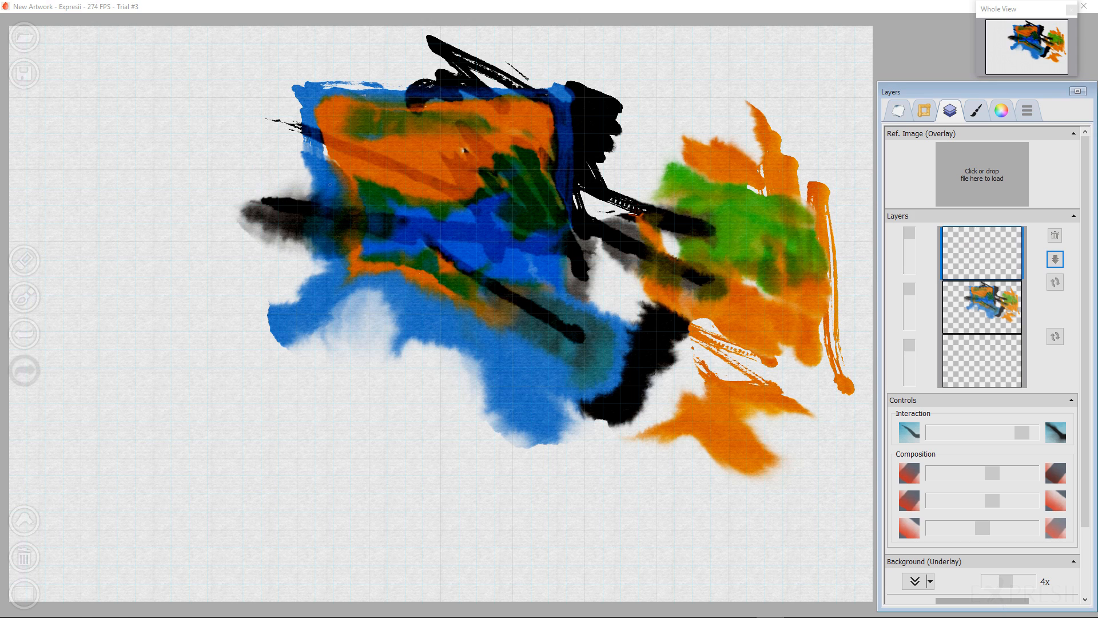
click(1055, 282)
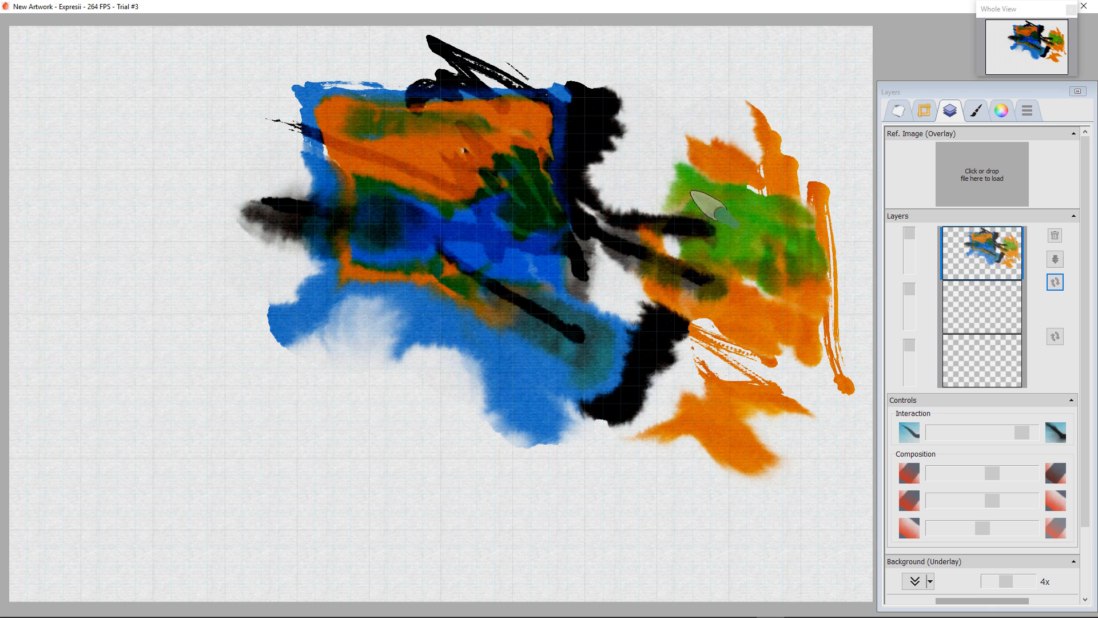
Step: Choose the Fine brush, turn off clear-water loading, set the water level to 5, and paint long thin black diagonals across the artwork
click(976, 110)
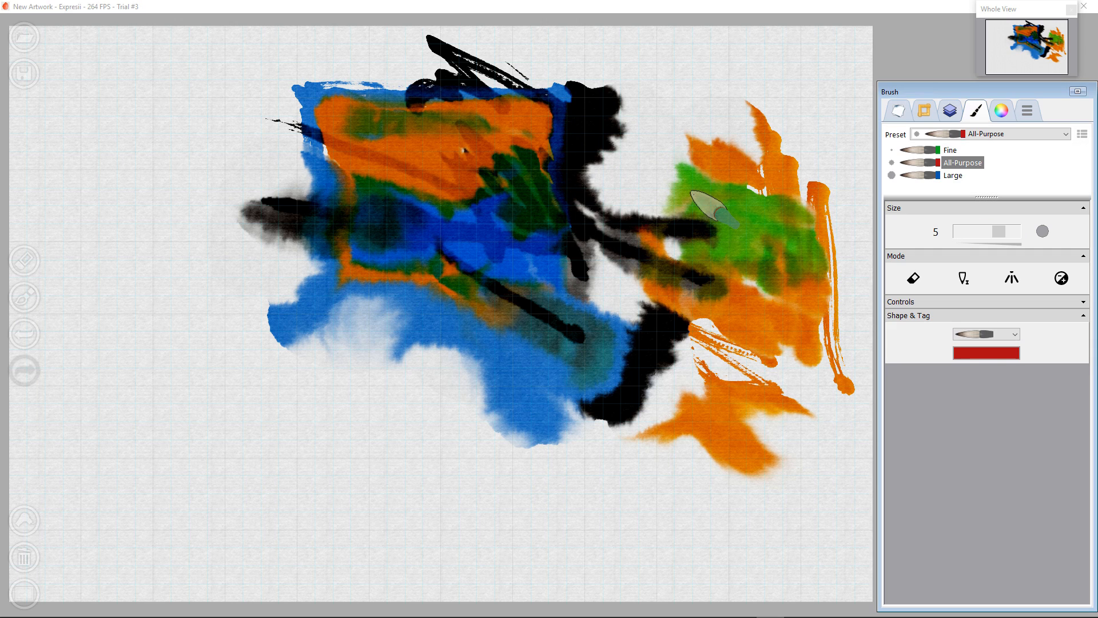
click(950, 149)
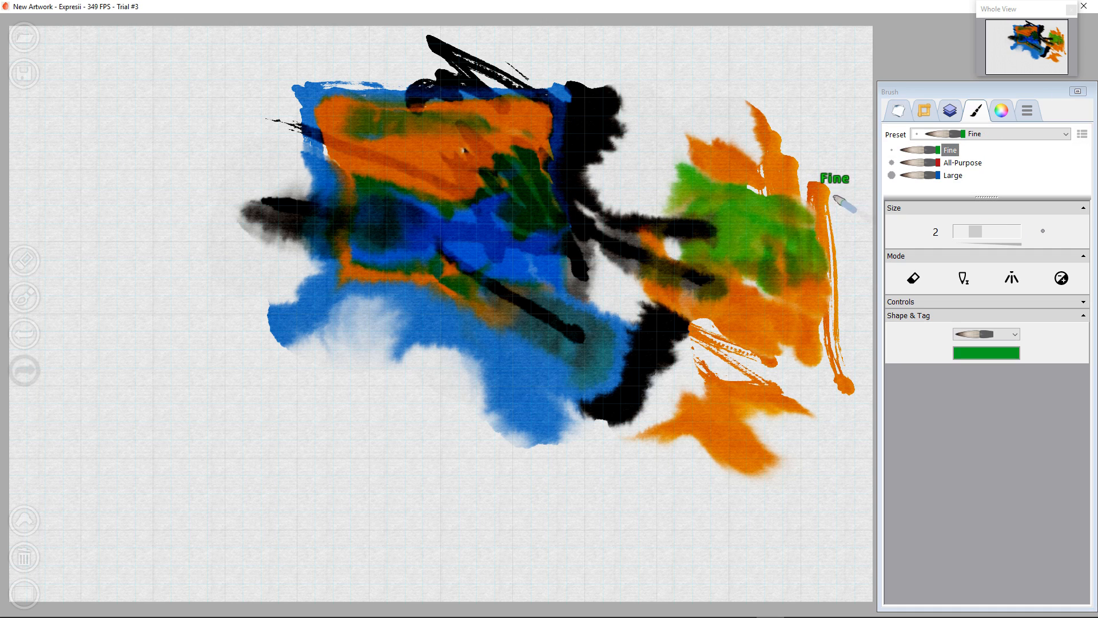
click(1001, 110)
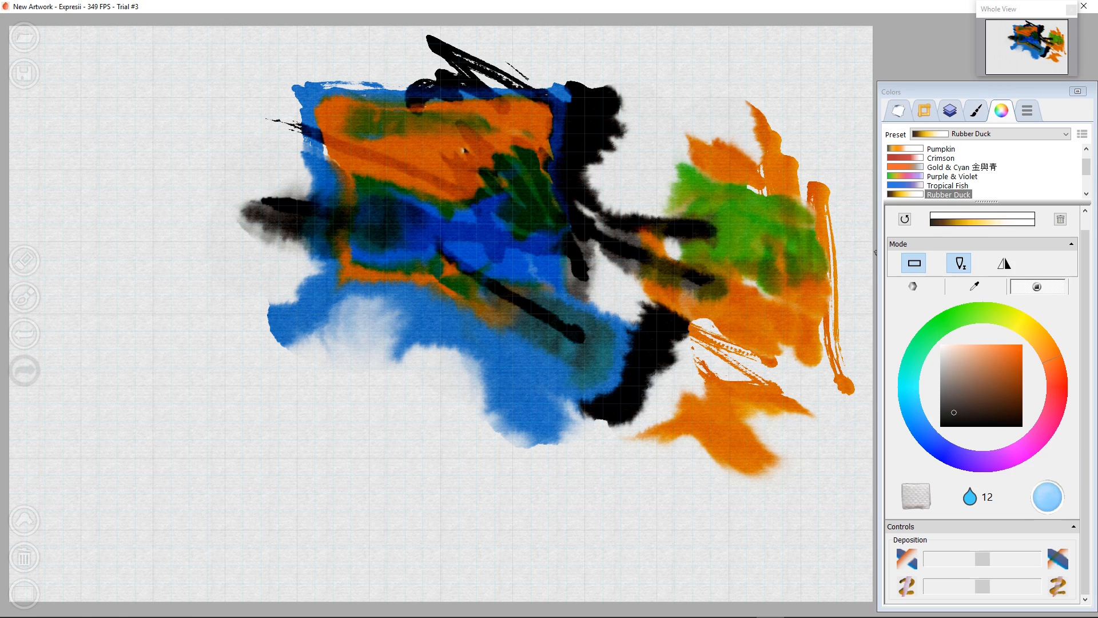
click(913, 263)
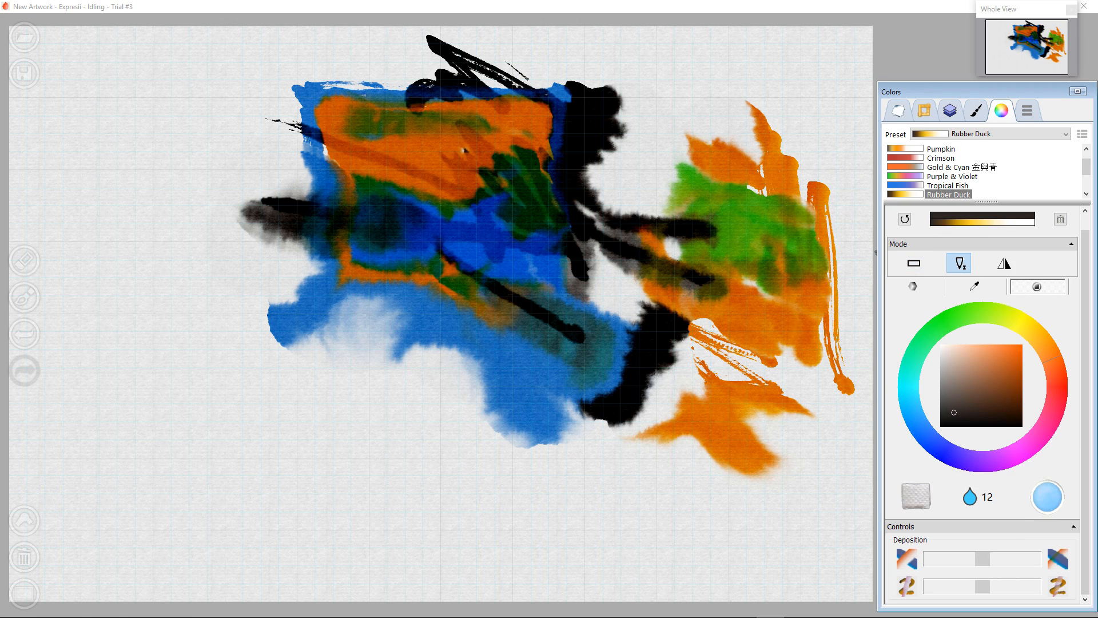
mouse_move(183, 74)
mouse_down()
mouse_move(483, 193)
mouse_move(644, 290)
mouse_move(769, 380)
mouse_up()
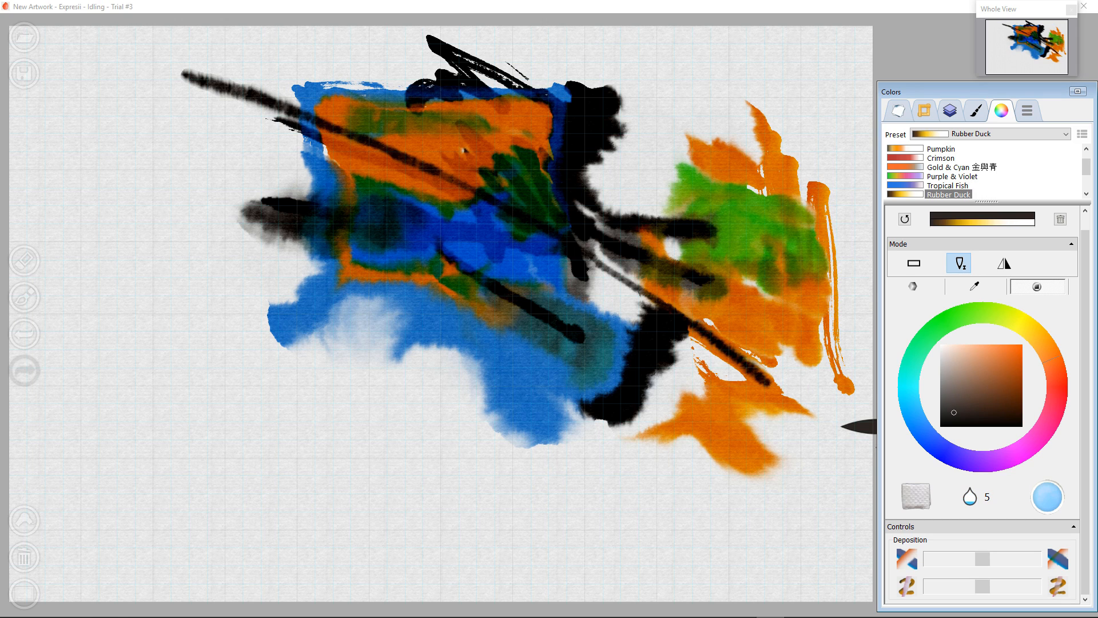
mouse_move(171, 114)
mouse_down()
mouse_move(556, 263)
mouse_move(779, 374)
mouse_up()
mouse_move(818, 487)
mouse_down()
mouse_move(583, 405)
mouse_move(113, 302)
mouse_up()
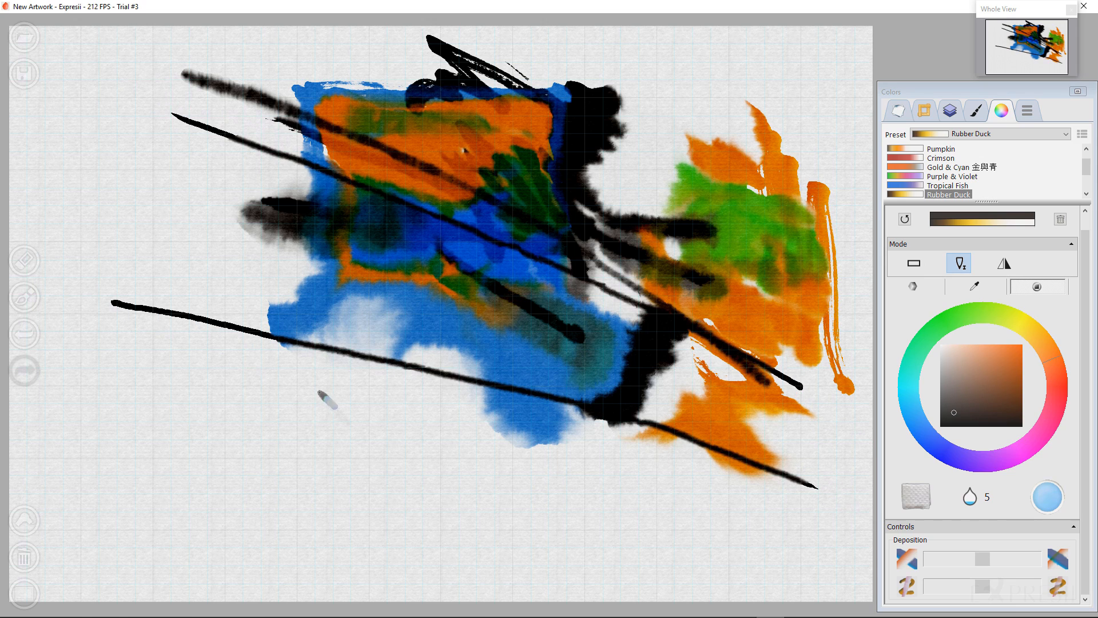
drag(121, 184, 615, 544)
drag(724, 547, 146, 113)
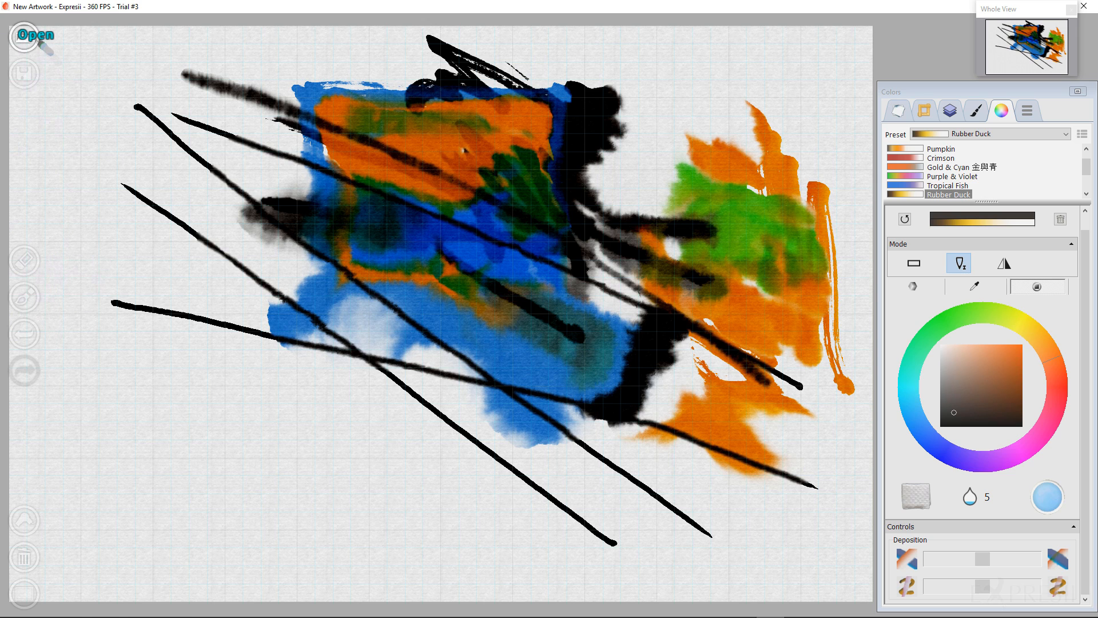
Step: Switch on the eraser and erase thin streaks from the square's lower-left side and parts of the diagonal lines
click(25, 265)
click(34, 266)
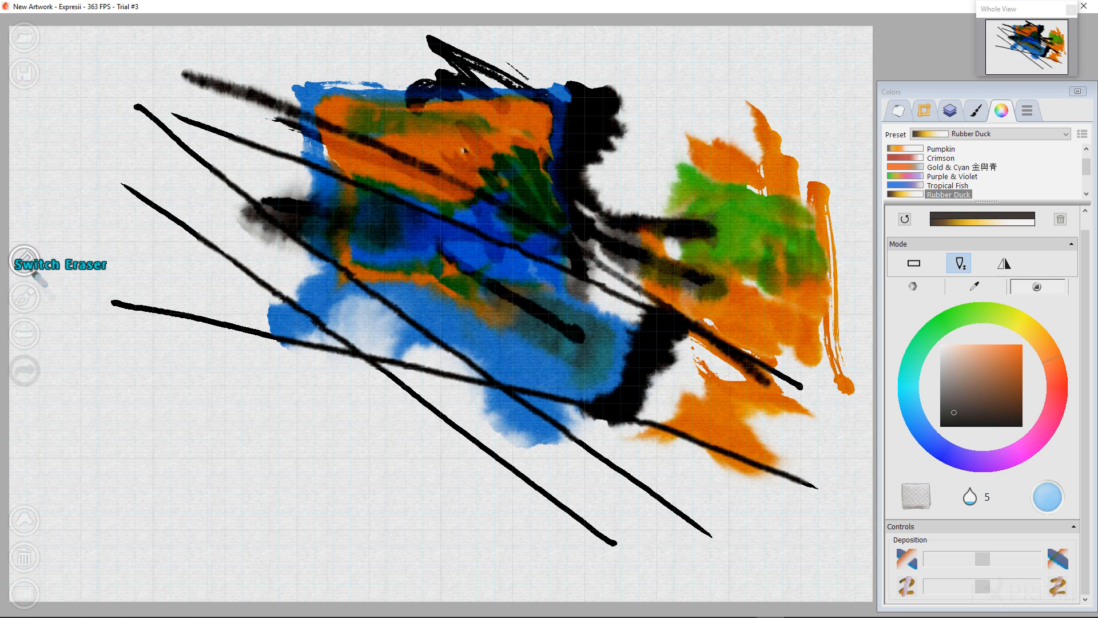
click(29, 266)
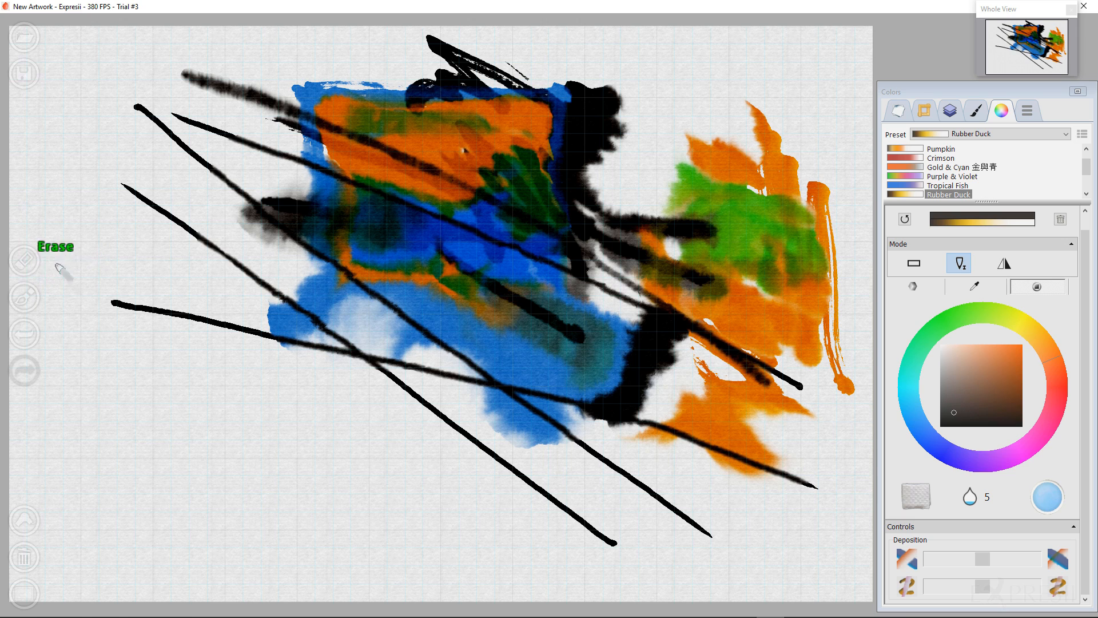
drag(272, 164, 388, 222)
drag(313, 192, 360, 230)
mouse_move(305, 198)
mouse_down()
mouse_move(350, 249)
mouse_move(338, 270)
mouse_move(375, 330)
mouse_up()
mouse_move(347, 309)
mouse_down()
mouse_move(303, 269)
mouse_move(421, 302)
mouse_up()
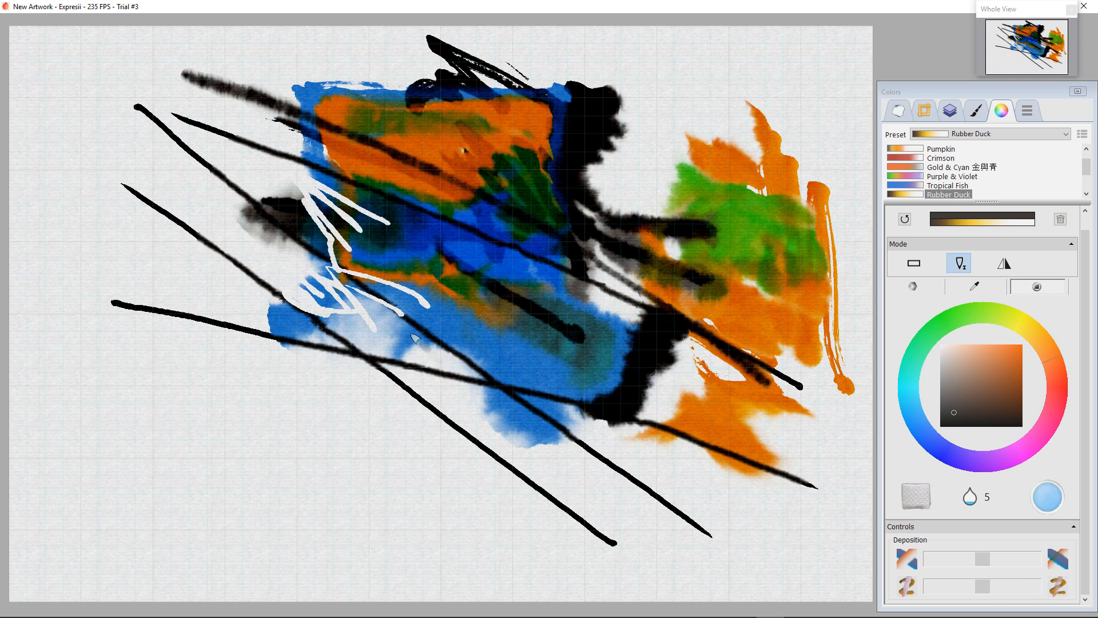
drag(344, 351, 527, 493)
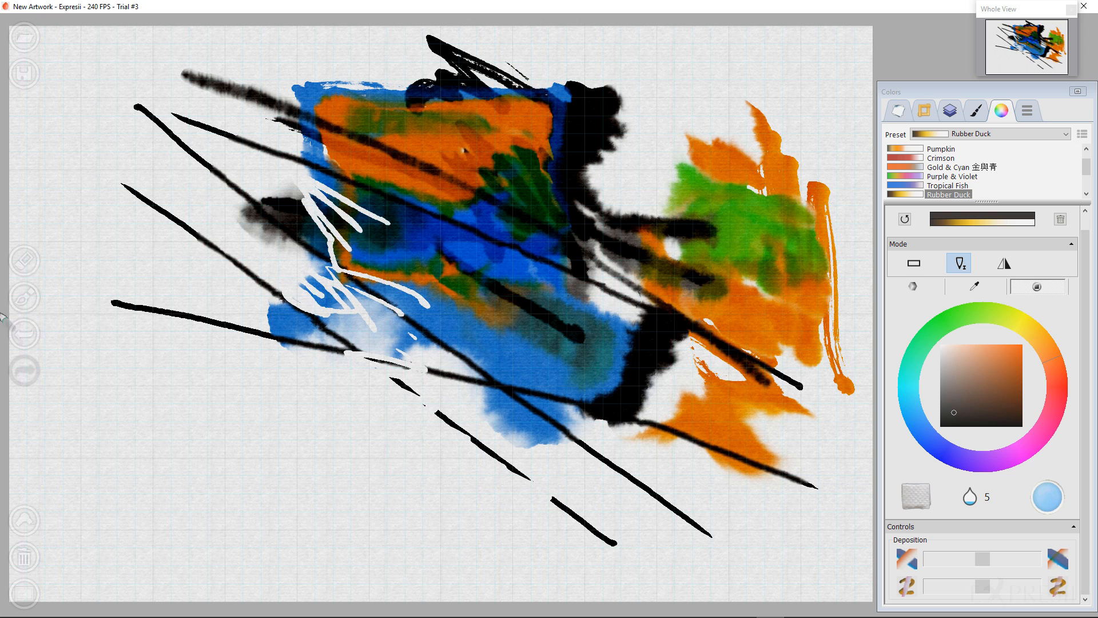
Step: Erase wide gaps beside the square's lower-left corner with the larger brush, and paint black patches there with the eraser off
click(24, 297)
mouse_move(261, 314)
mouse_down()
mouse_move(343, 366)
mouse_move(389, 377)
mouse_up()
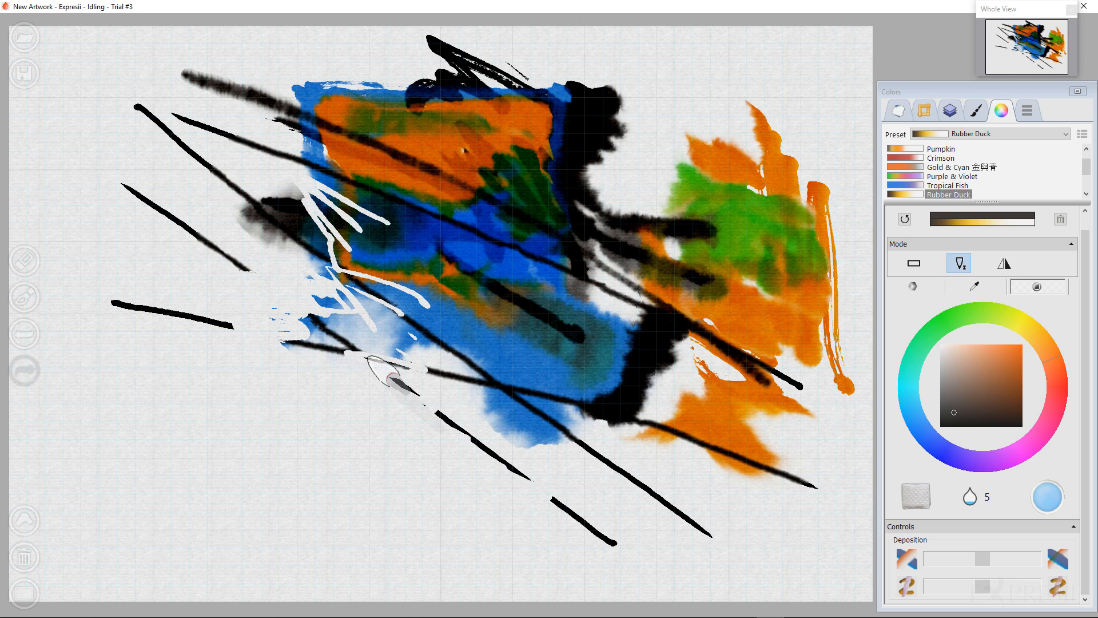
click(24, 262)
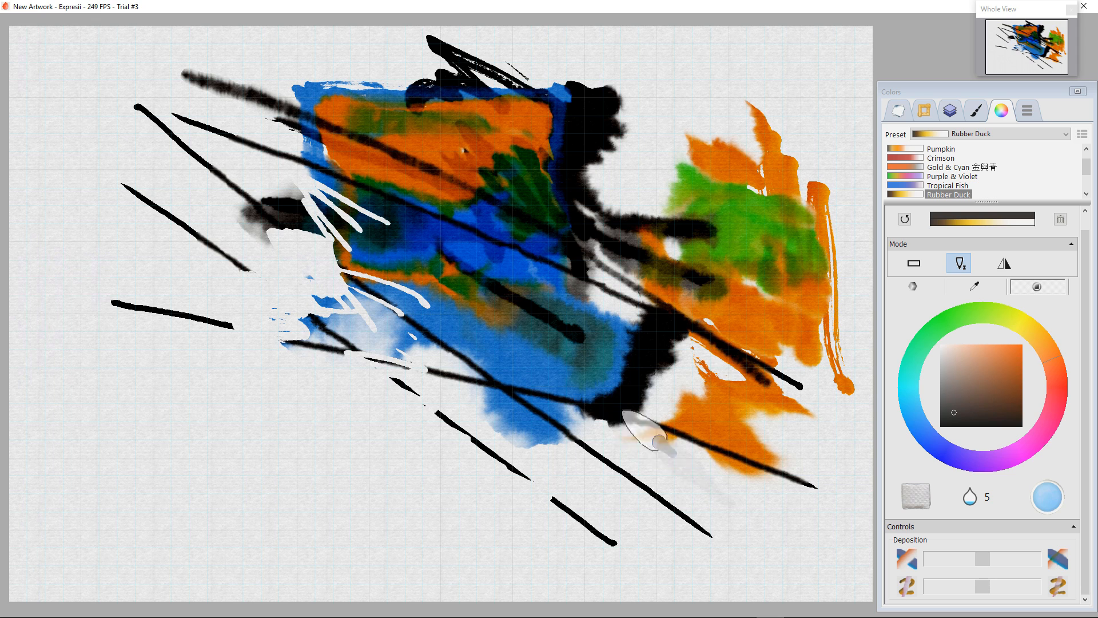
click(24, 265)
mouse_move(187, 191)
mouse_down()
mouse_move(213, 175)
mouse_move(338, 297)
mouse_move(291, 329)
mouse_up()
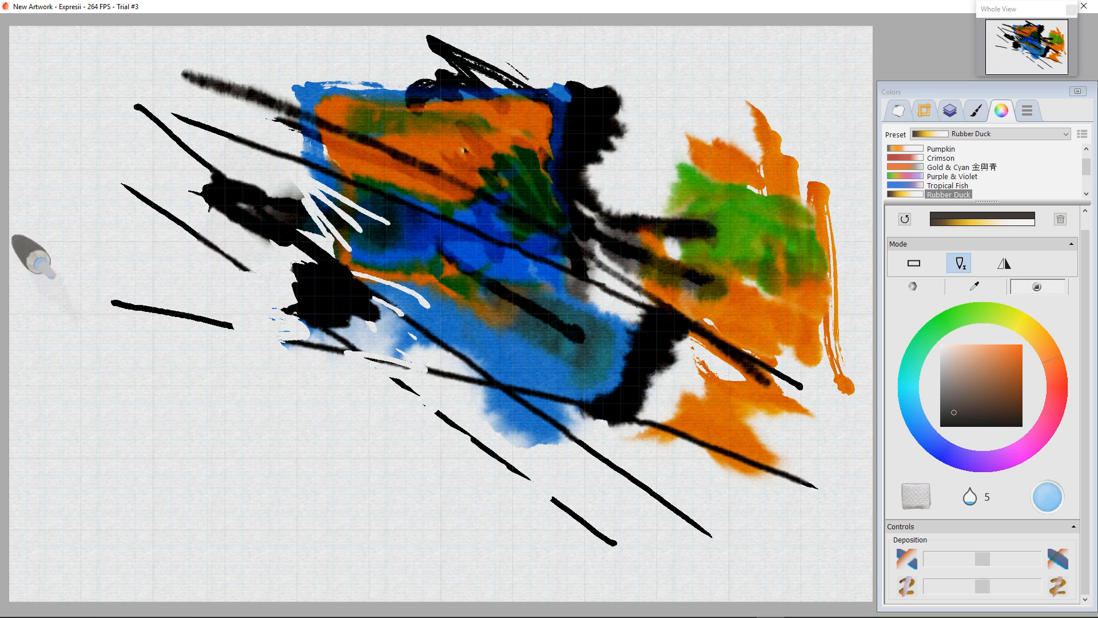
Step: Erase part of the left diagonal with the Fine brush and wide streaks across the lower blue paint with the All-Purpose brush
click(24, 264)
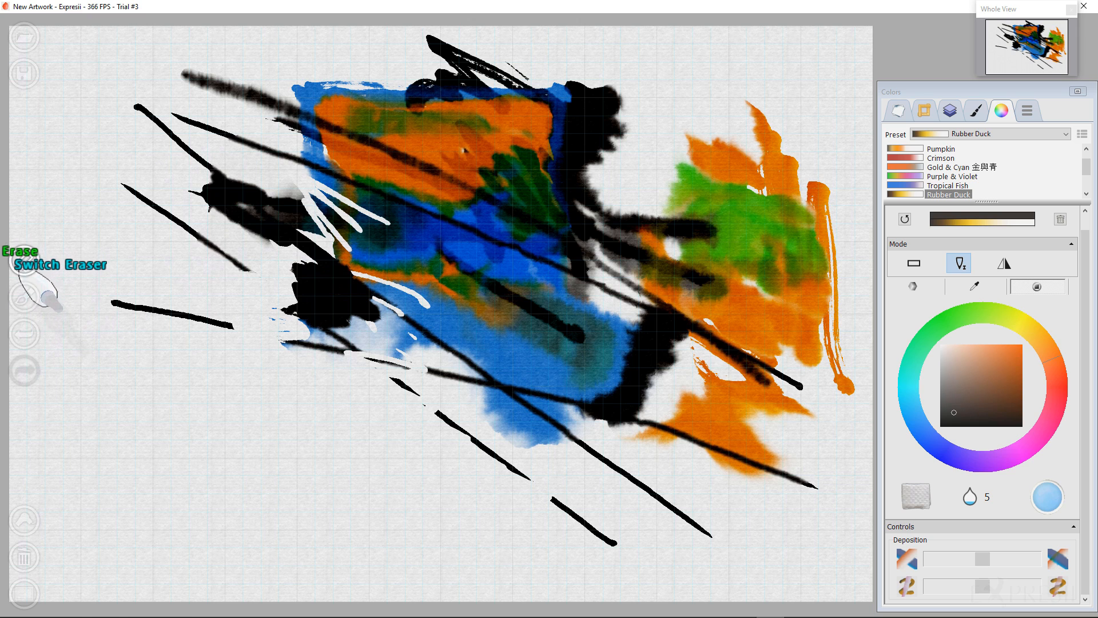
click(24, 298)
mouse_move(220, 278)
mouse_down()
mouse_move(244, 296)
mouse_move(233, 266)
mouse_move(209, 245)
mouse_up()
click(24, 298)
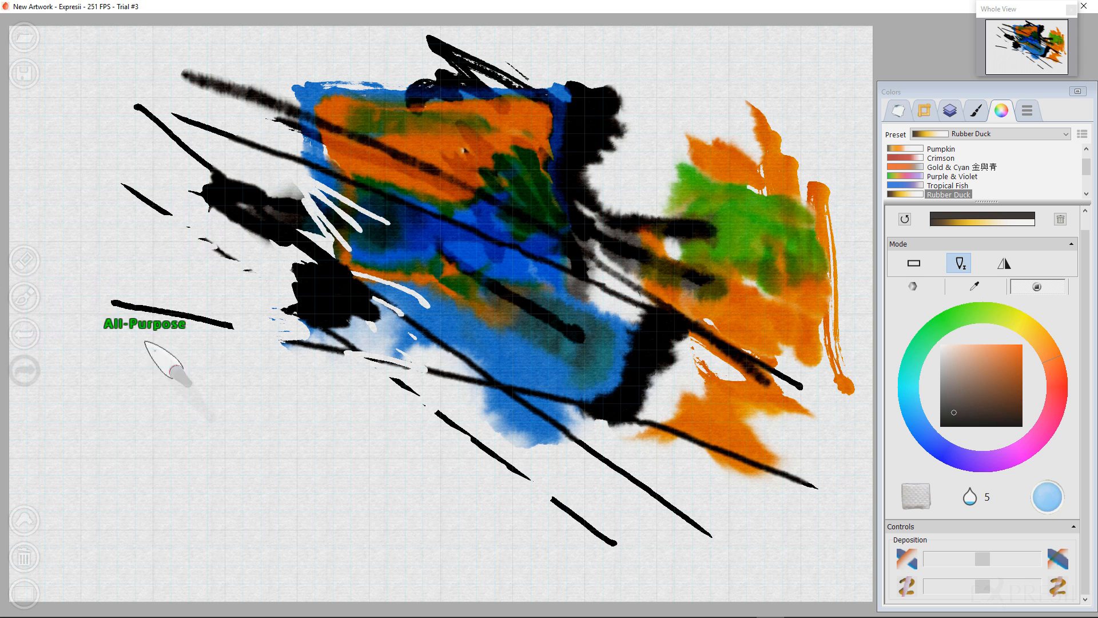
mouse_move(367, 368)
mouse_down()
mouse_move(352, 295)
mouse_move(389, 311)
mouse_move(351, 284)
mouse_move(495, 322)
mouse_move(430, 303)
mouse_move(538, 418)
mouse_move(433, 304)
mouse_move(489, 396)
mouse_move(434, 313)
mouse_move(455, 358)
mouse_move(492, 398)
mouse_move(489, 430)
mouse_move(533, 474)
mouse_move(534, 378)
mouse_move(582, 487)
mouse_move(571, 389)
mouse_move(594, 441)
mouse_move(569, 364)
mouse_move(636, 440)
mouse_move(575, 385)
mouse_move(714, 498)
mouse_move(504, 392)
mouse_move(663, 506)
mouse_move(608, 457)
mouse_move(452, 441)
mouse_up()
Step: Look through the application, paper material and paper operation settings
mouse_move(25, 349)
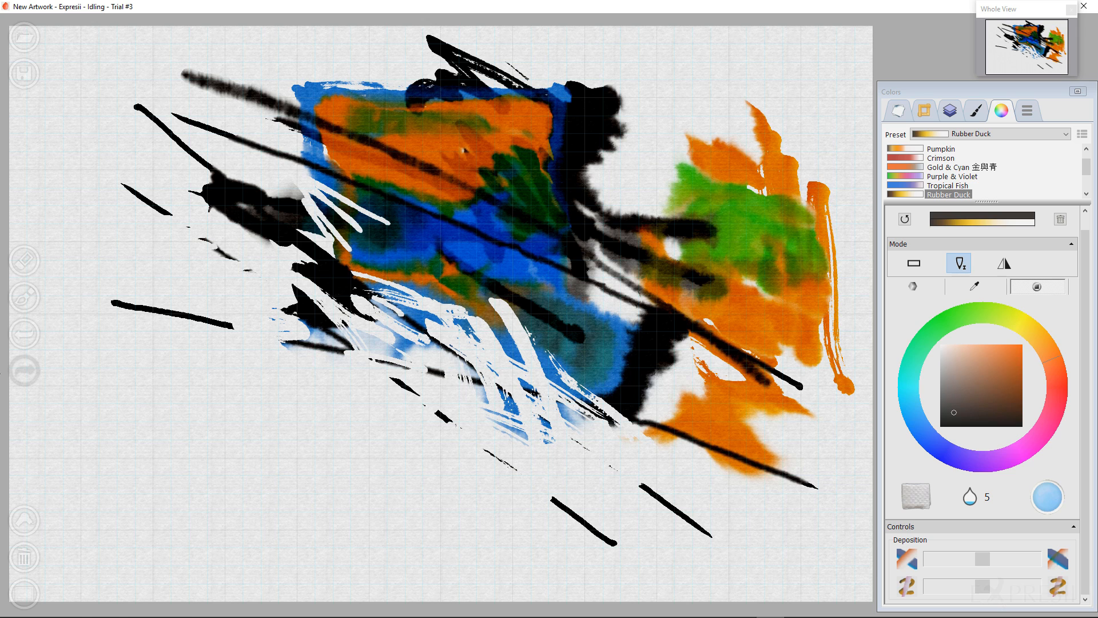
click(1027, 110)
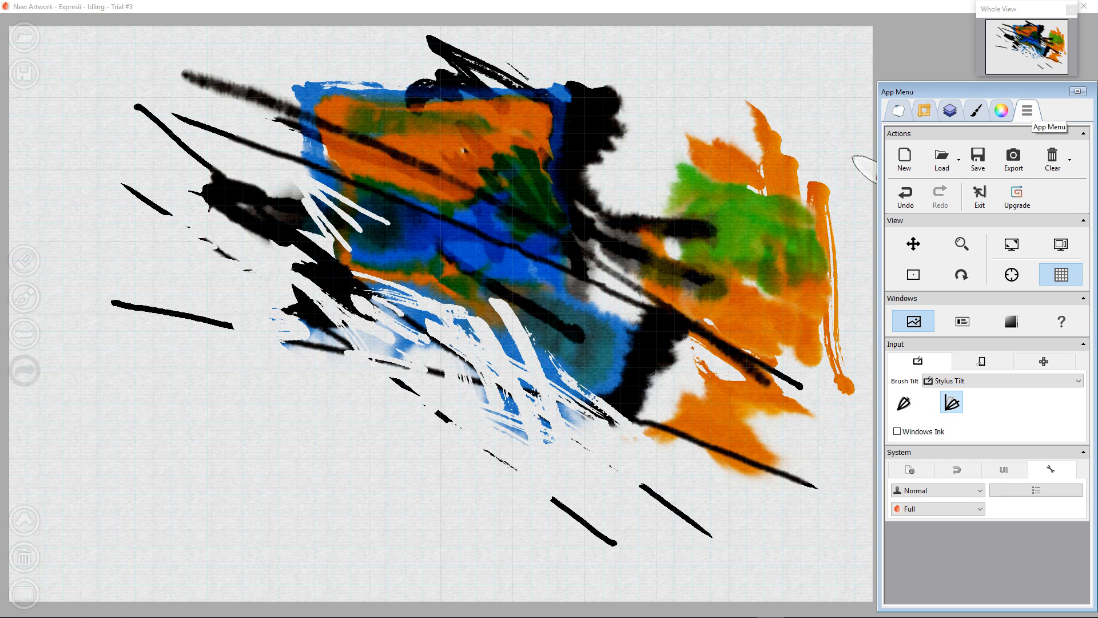
click(898, 111)
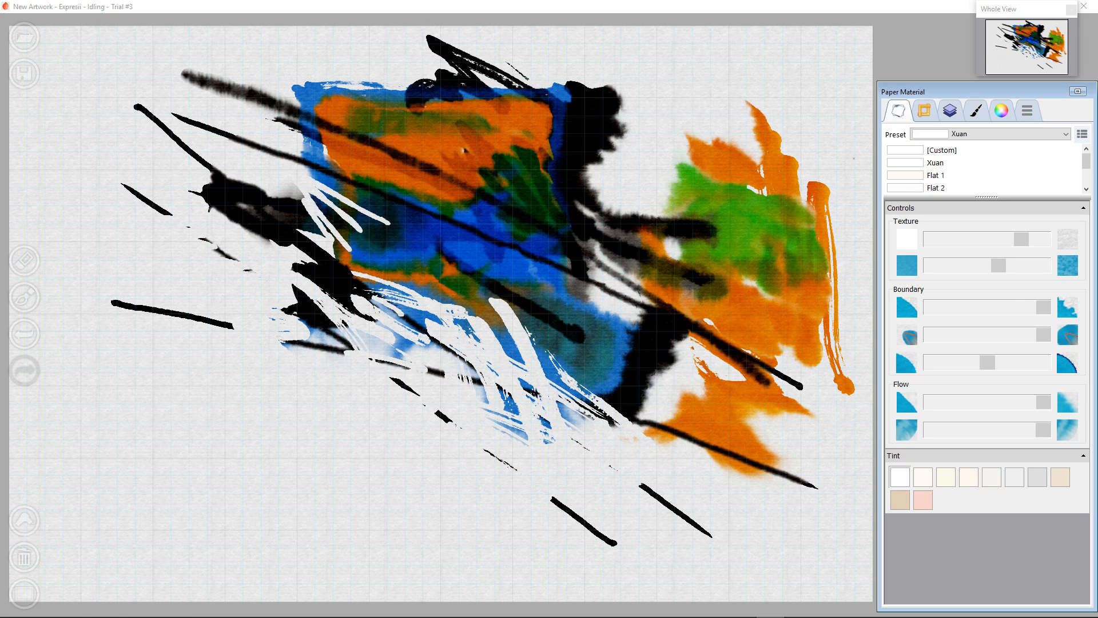
scroll(984, 169, down, 3)
scroll(984, 169, up, 3)
click(924, 110)
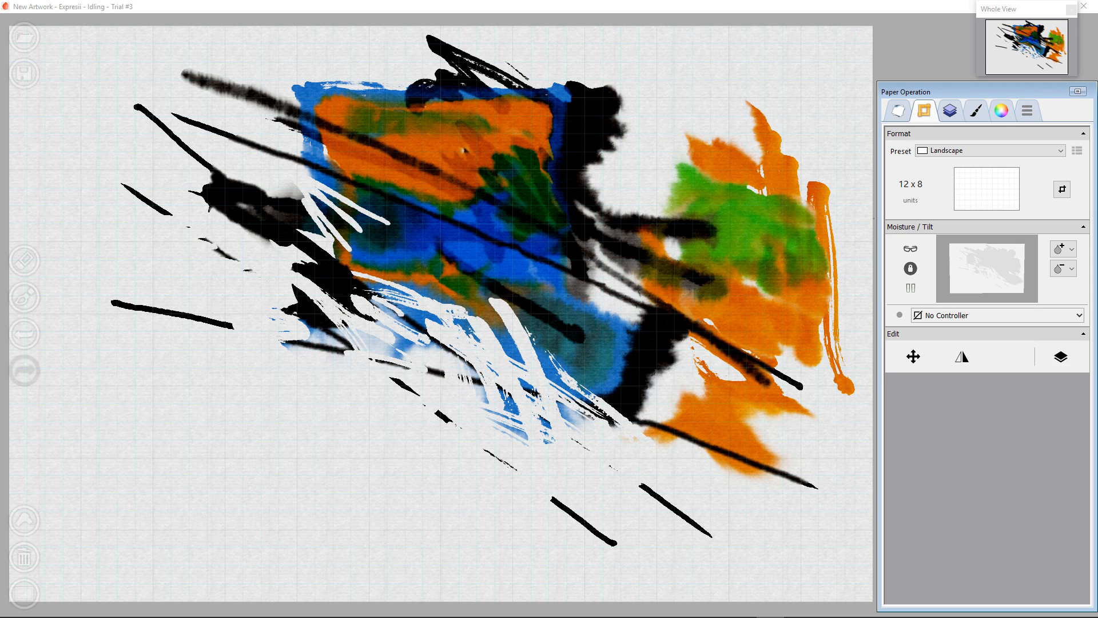
Step: Erase the inner end of the lower-left black line and stray paint beside it, and clear the whole artwork
mouse_move(233, 329)
mouse_down()
mouse_move(276, 353)
mouse_move(307, 350)
mouse_move(297, 324)
mouse_up()
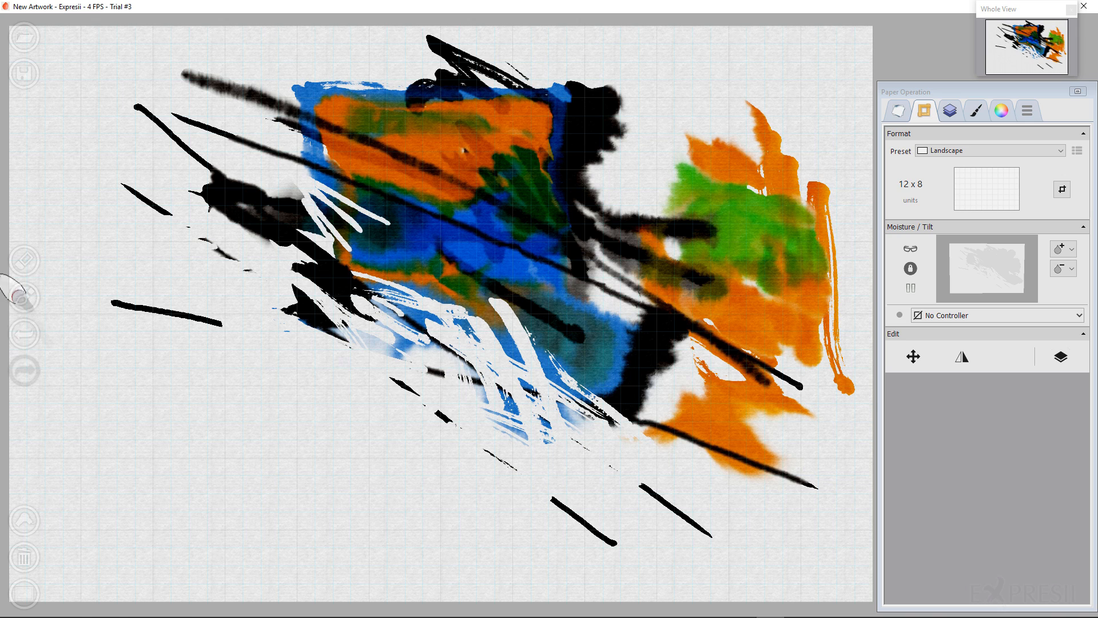
click(24, 559)
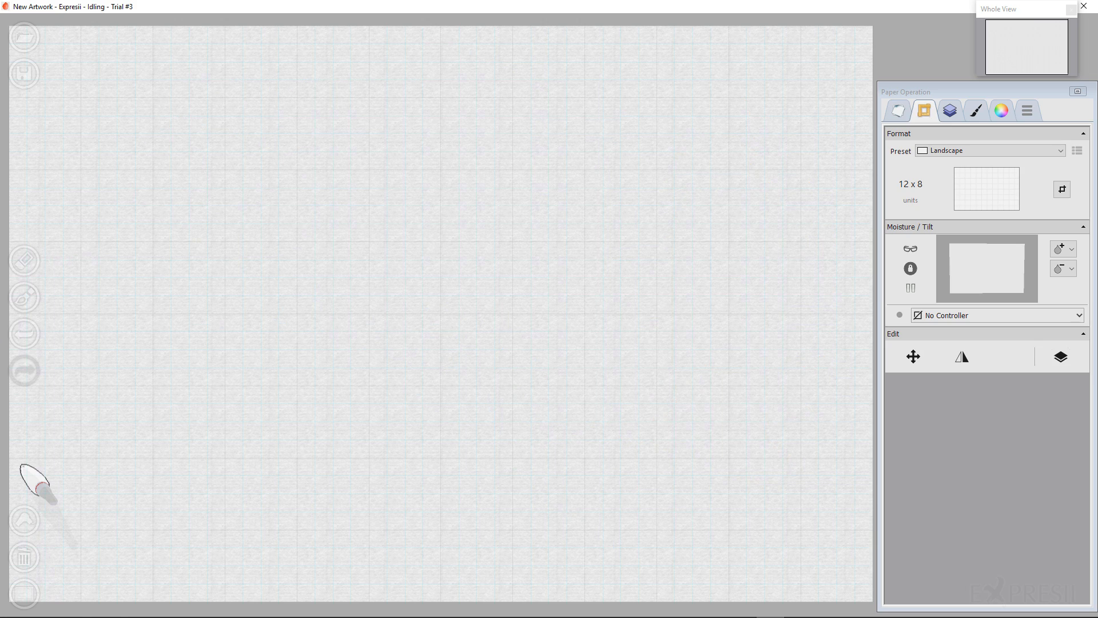
Step: Turn off the active paint-loading mode, choose the Tropical Fish colour preset, and raise the water level to 12
click(950, 110)
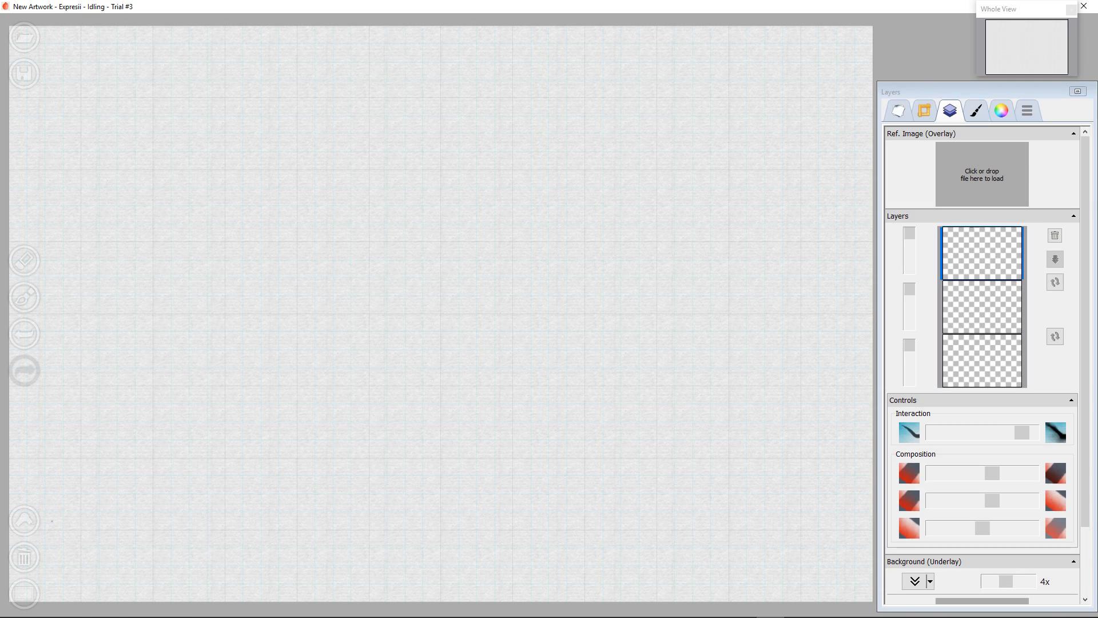
click(976, 111)
click(1002, 110)
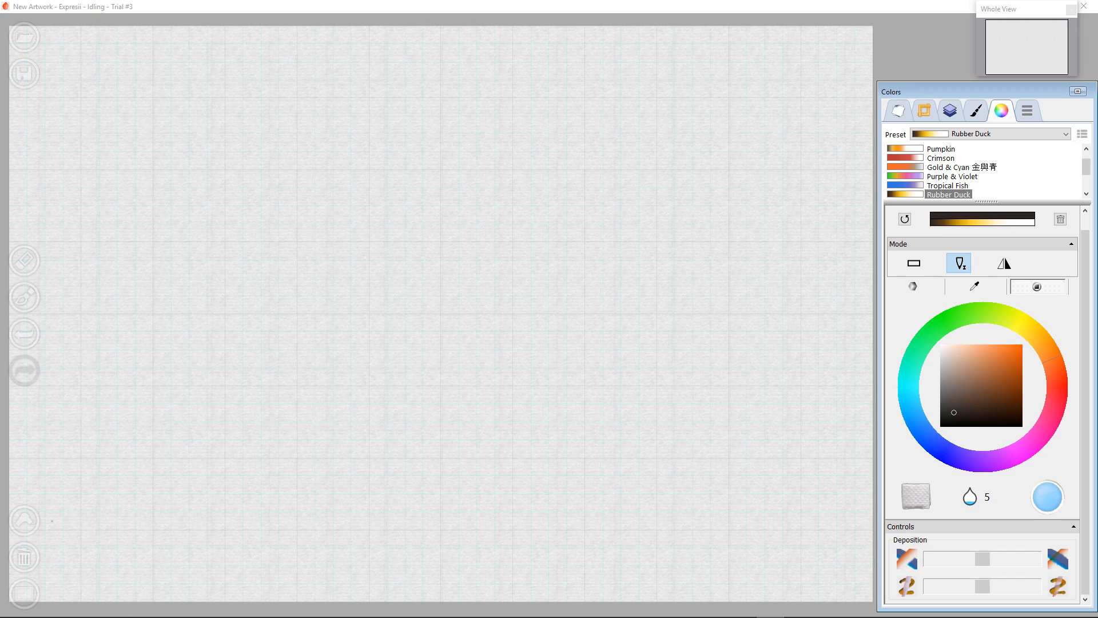
click(959, 263)
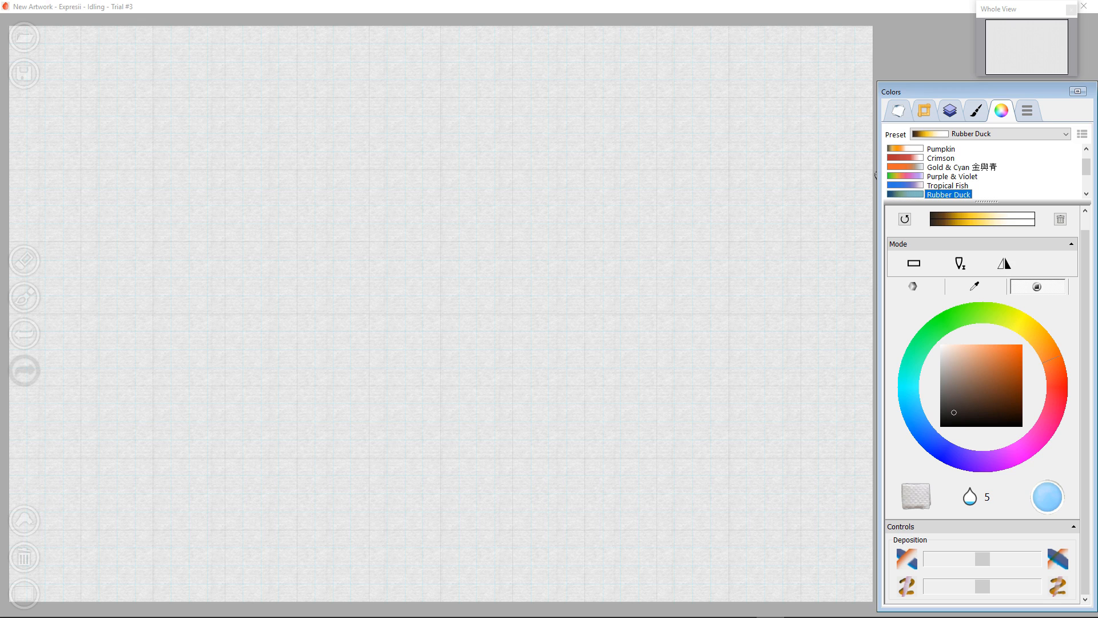
key(Up)
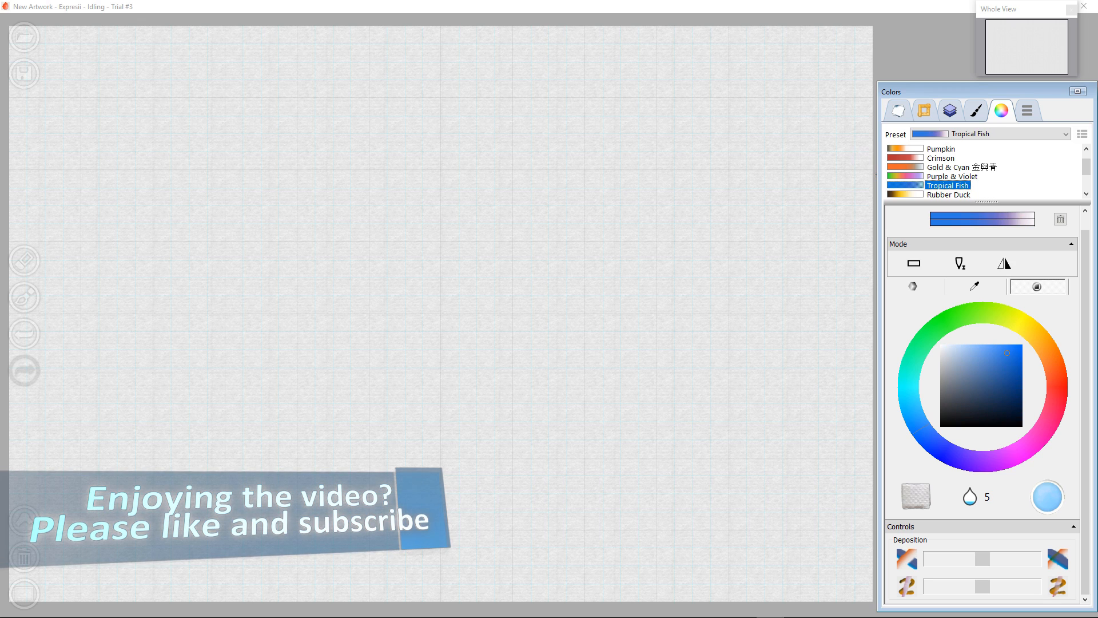
scroll(971, 497, up, 2)
click(1047, 497)
click(1046, 496)
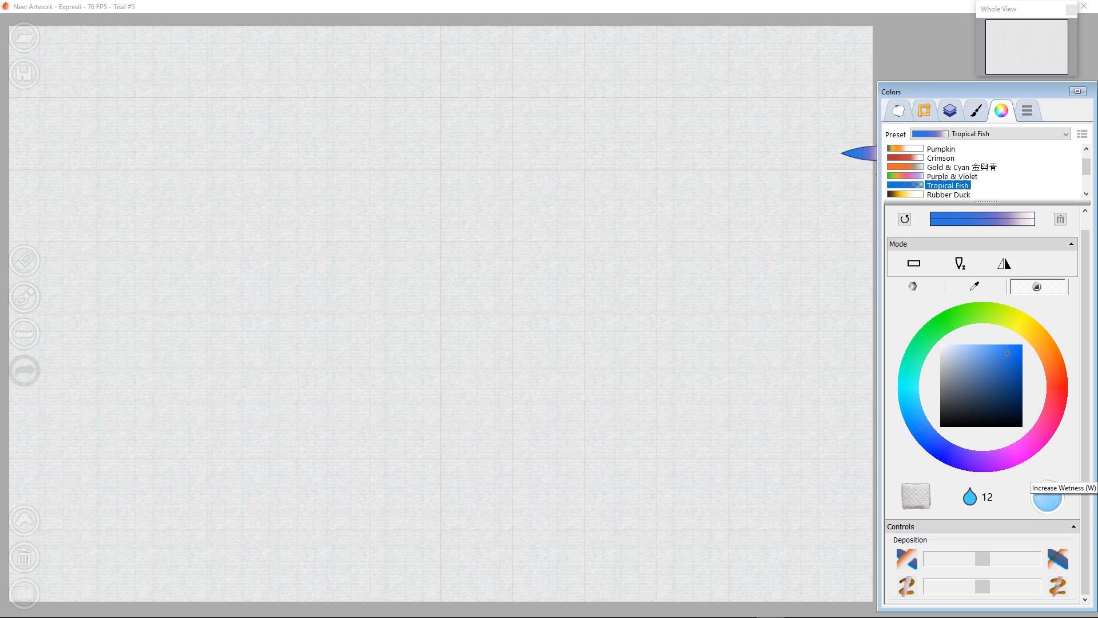
Step: Set both deposition controls to their minimum and cover the blank paper with long, wavy, mostly horizontal blue strokes
drag(983, 586, 931, 586)
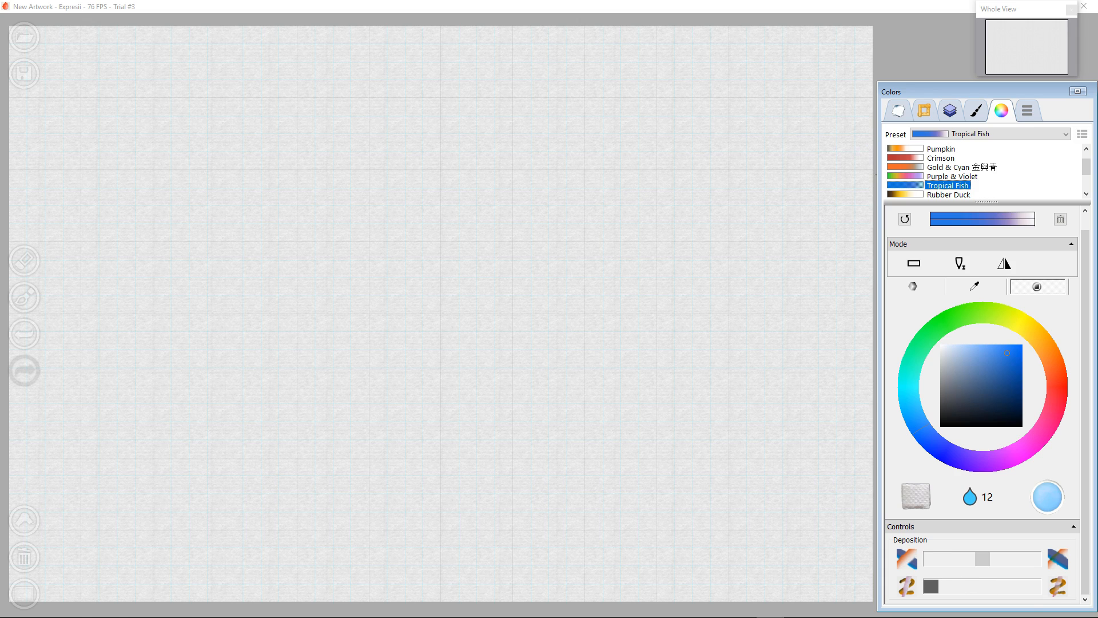
drag(982, 559, 930, 558)
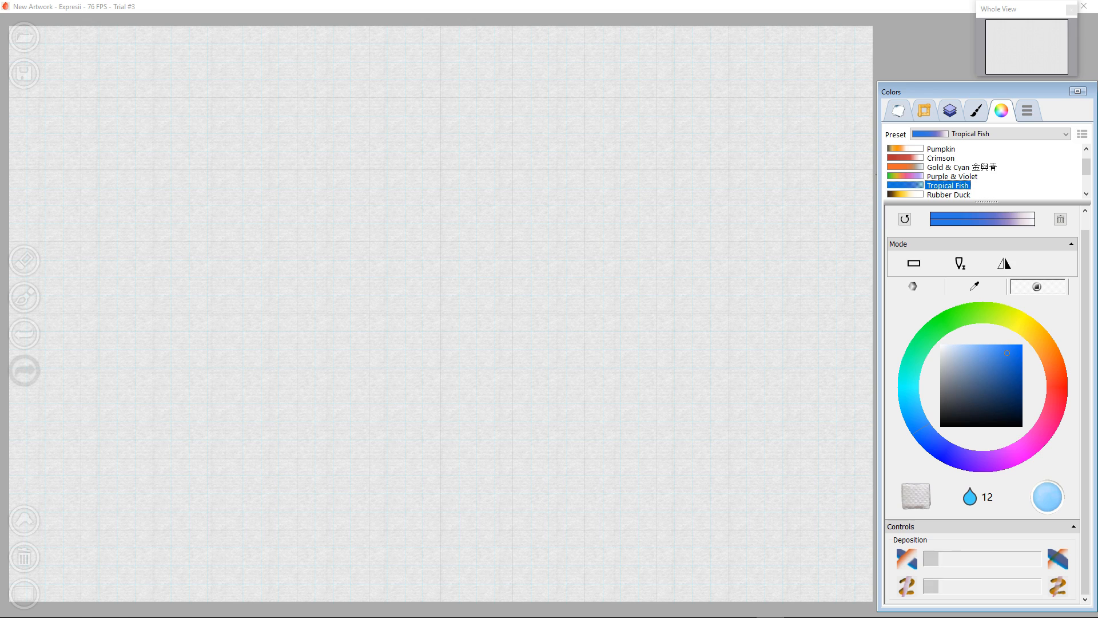
mouse_move(930, 587)
click(82, 74)
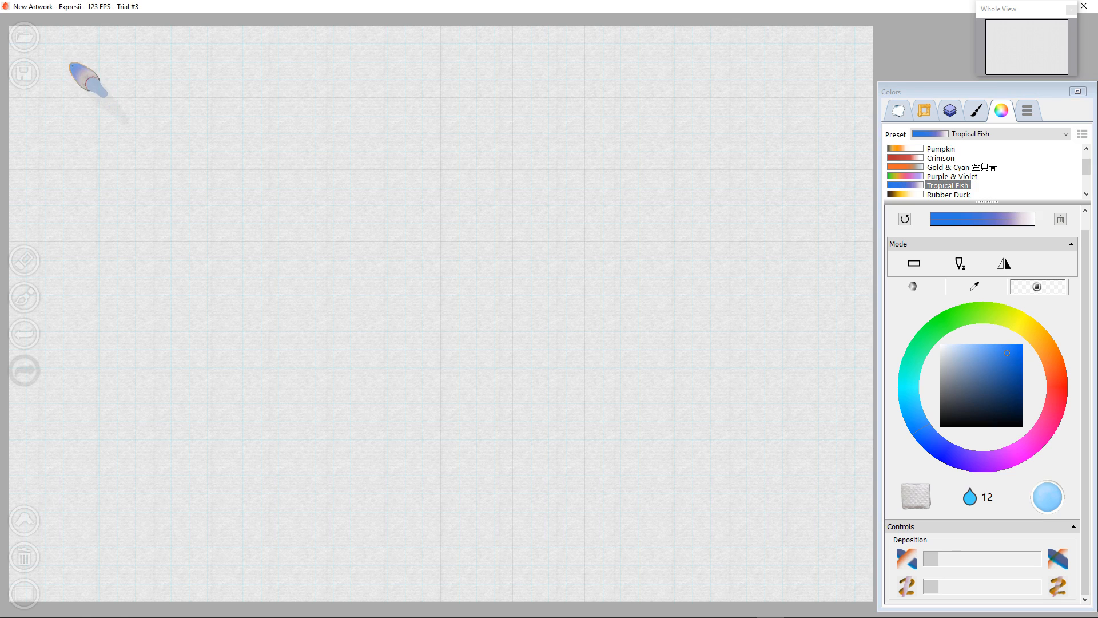
mouse_move(66, 63)
mouse_down()
mouse_move(99, 50)
mouse_move(292, 61)
mouse_move(686, 118)
mouse_move(786, 92)
mouse_move(604, 61)
mouse_move(152, 106)
mouse_move(70, 78)
mouse_move(307, 86)
mouse_move(765, 168)
mouse_move(778, 145)
mouse_move(568, 123)
mouse_move(74, 149)
mouse_move(178, 117)
mouse_move(702, 192)
mouse_move(822, 197)
mouse_move(670, 178)
mouse_move(143, 187)
mouse_move(120, 160)
mouse_move(665, 239)
mouse_move(786, 242)
mouse_move(528, 219)
mouse_move(196, 236)
mouse_move(93, 217)
mouse_move(718, 303)
mouse_move(718, 271)
mouse_move(379, 262)
mouse_move(88, 281)
mouse_move(233, 268)
mouse_move(620, 336)
mouse_move(786, 339)
mouse_move(452, 318)
mouse_move(131, 342)
mouse_move(267, 329)
mouse_move(628, 383)
mouse_move(783, 384)
mouse_move(706, 373)
mouse_move(217, 415)
mouse_move(112, 373)
mouse_move(355, 377)
mouse_move(656, 435)
mouse_move(756, 431)
mouse_move(264, 459)
mouse_move(87, 430)
mouse_move(299, 435)
mouse_move(637, 500)
mouse_move(790, 486)
mouse_move(612, 461)
mouse_move(395, 493)
mouse_move(129, 506)
mouse_move(101, 471)
mouse_move(558, 529)
mouse_move(752, 531)
mouse_up()
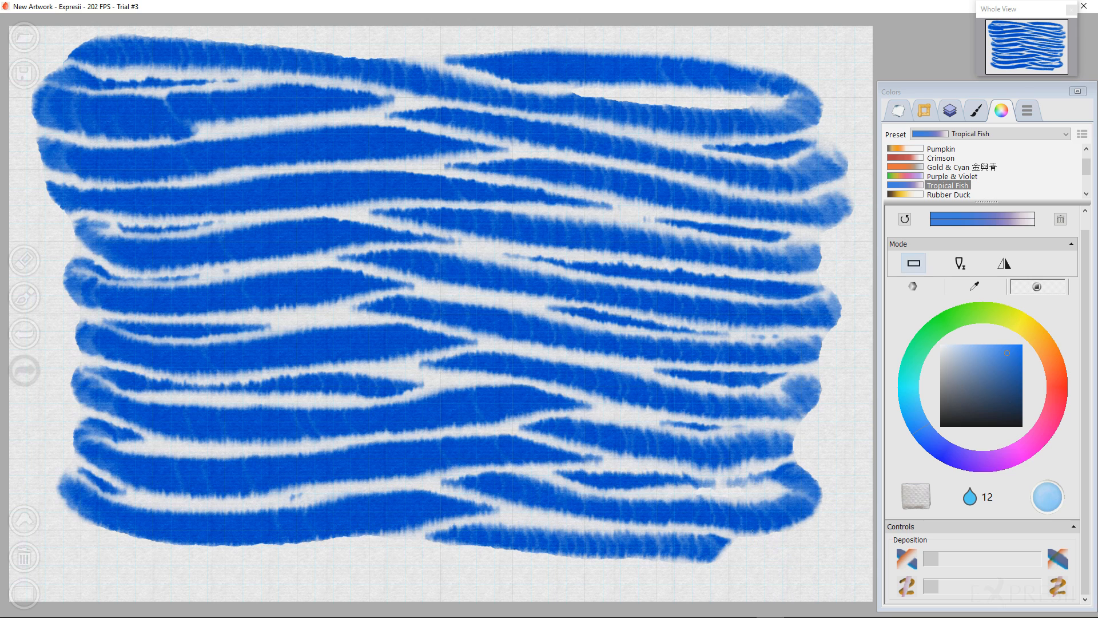
Step: Load clear water, choose the Large brush at size 7, and brush over the blue stripes' outer areas to spread the paint
click(913, 263)
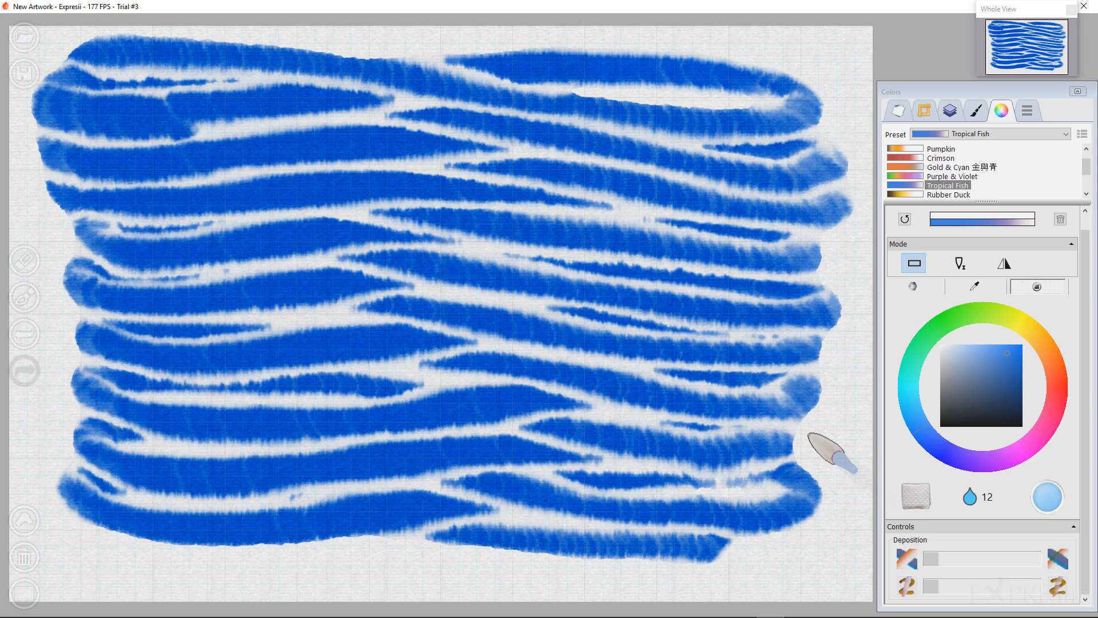
click(976, 110)
click(952, 175)
drag(1006, 231, 1015, 231)
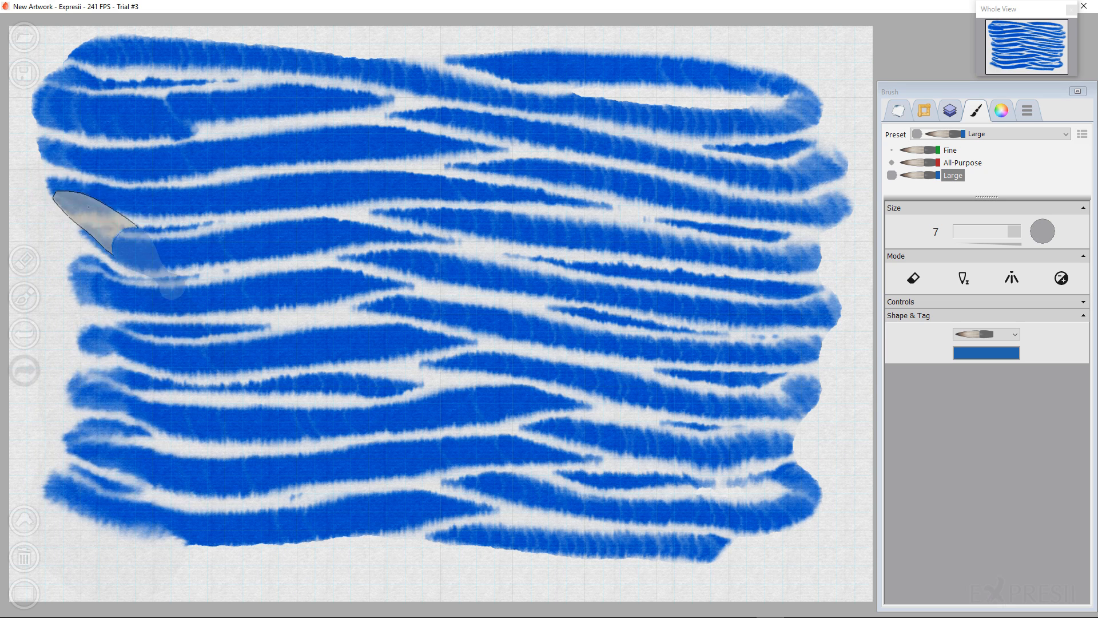
mouse_move(398, 57)
mouse_down()
mouse_move(789, 63)
mouse_move(722, 110)
mouse_up()
drag(616, 157, 589, 170)
mouse_move(846, 323)
mouse_down()
mouse_move(793, 312)
mouse_move(772, 338)
mouse_up()
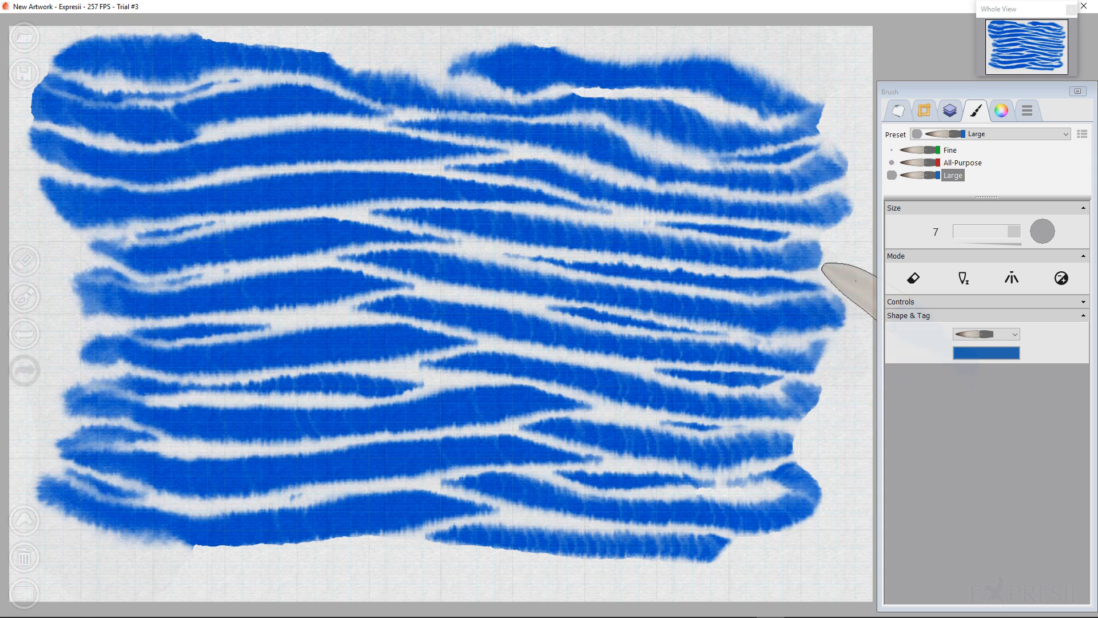
mouse_move(840, 204)
mouse_down()
mouse_move(762, 240)
mouse_move(641, 250)
mouse_move(587, 240)
mouse_up()
mouse_move(691, 475)
mouse_down()
mouse_move(740, 429)
mouse_move(821, 429)
mouse_move(792, 498)
mouse_up()
drag(455, 518, 486, 561)
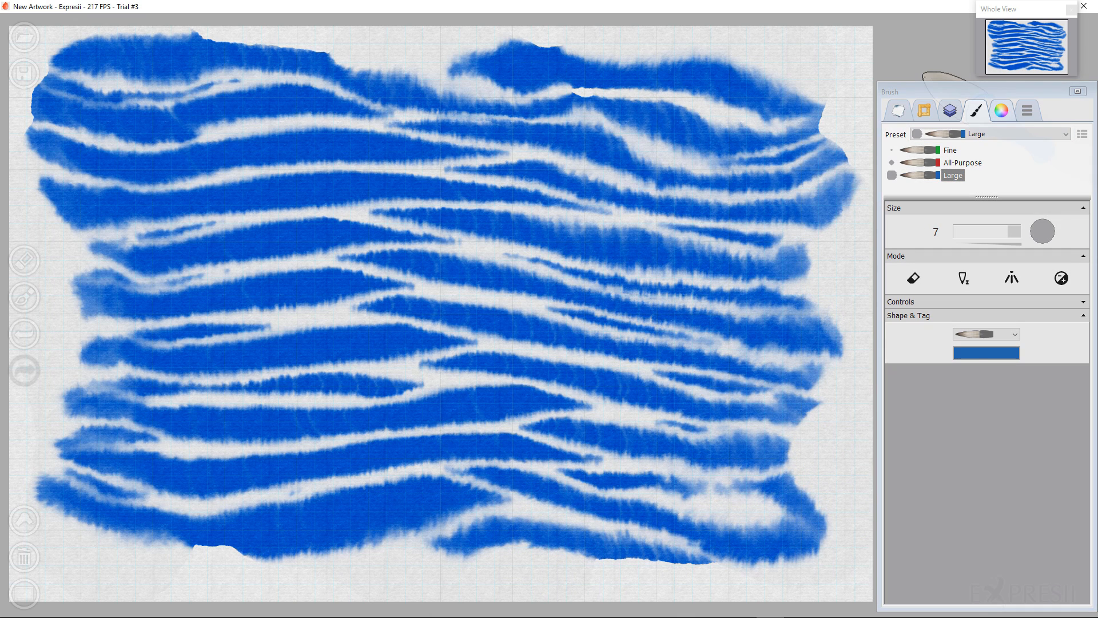
Step: Turn on the sprayer mode and choose the All-Purpose brush preset
click(1001, 110)
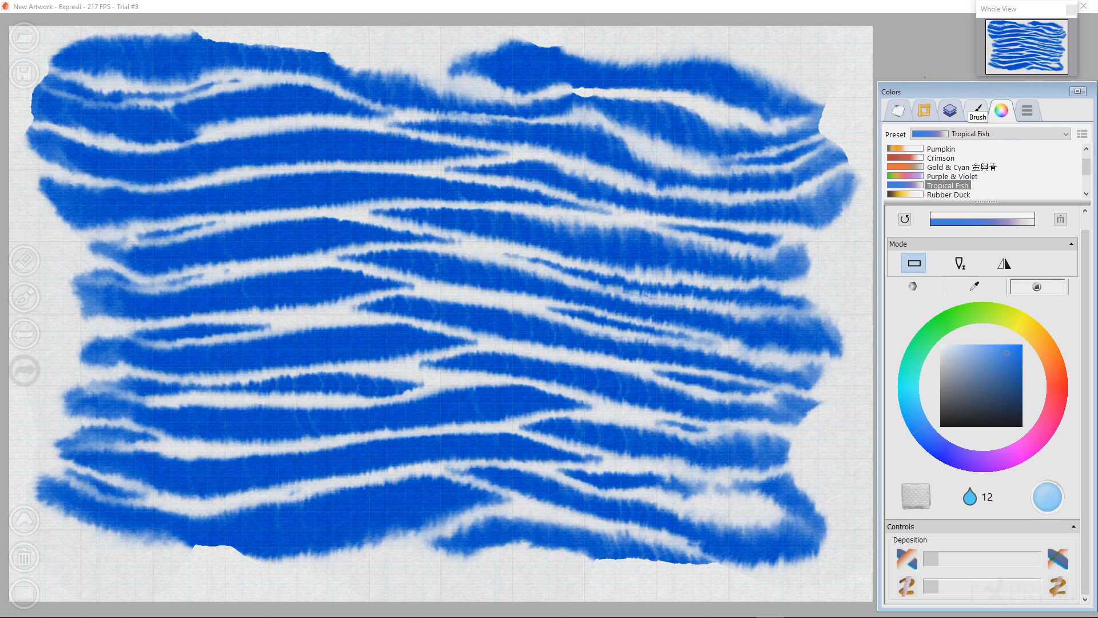
click(976, 110)
click(1012, 278)
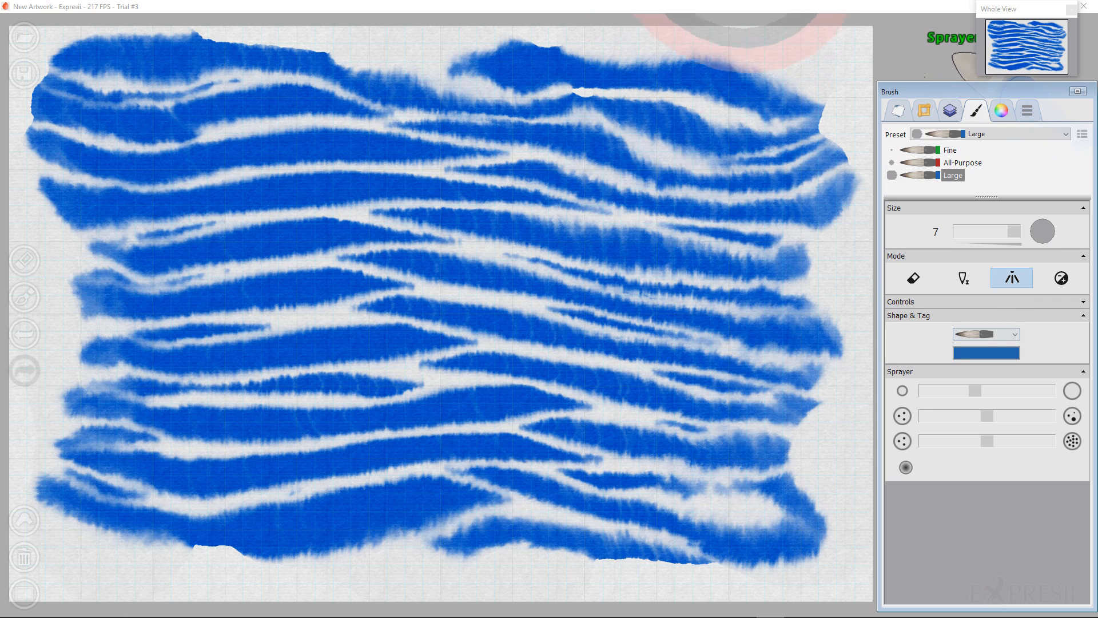
click(952, 175)
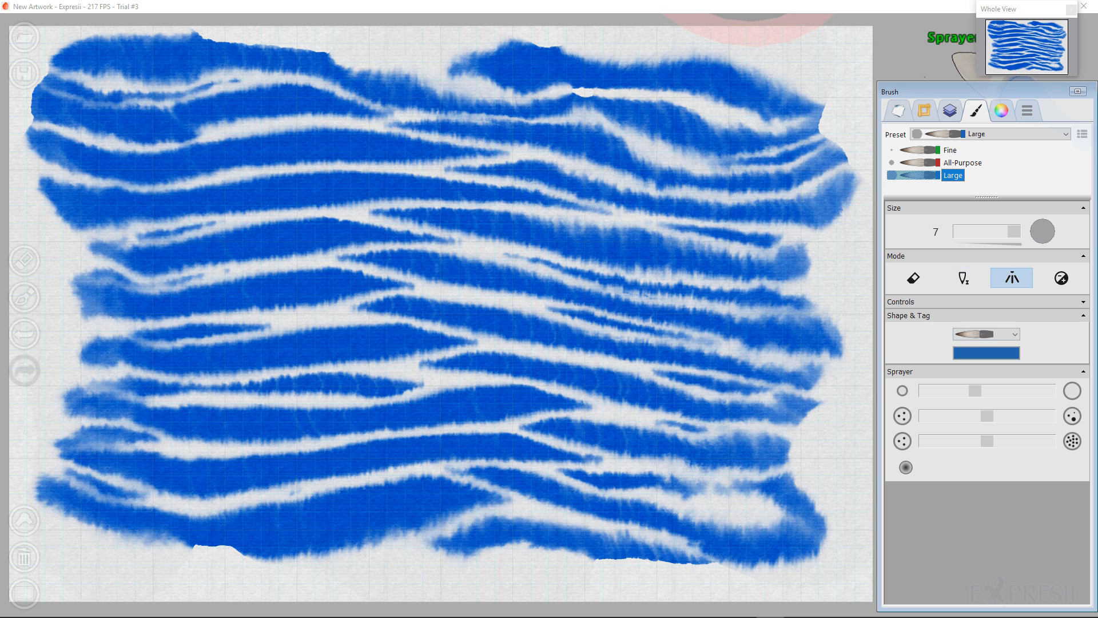
click(963, 163)
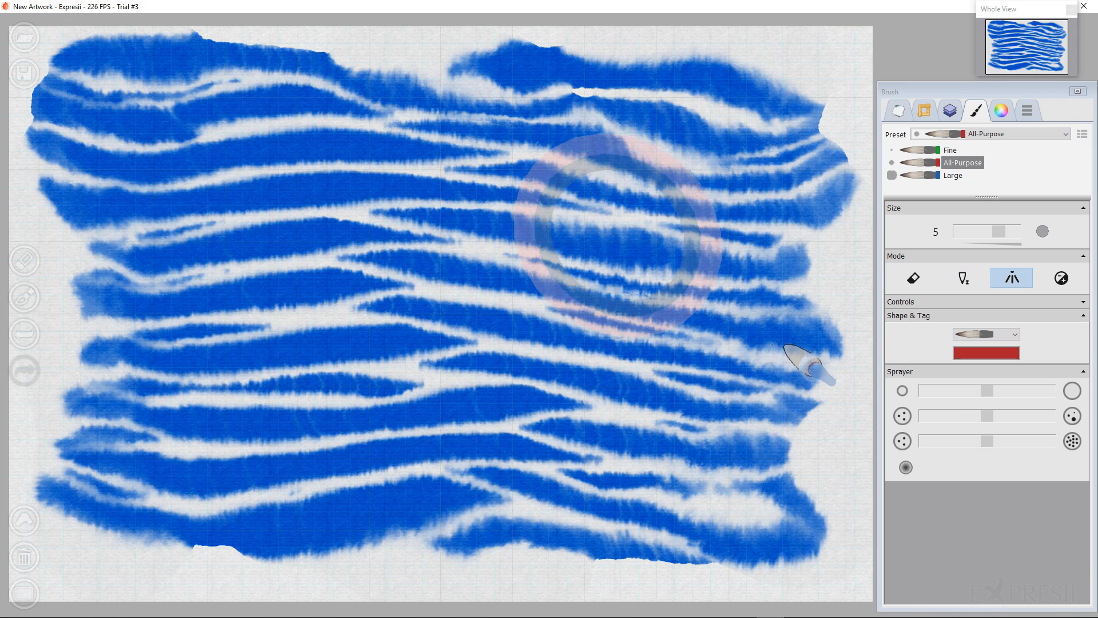
Step: Load a cyan paint colour onto the brush and blend a sky blue into it
click(1000, 111)
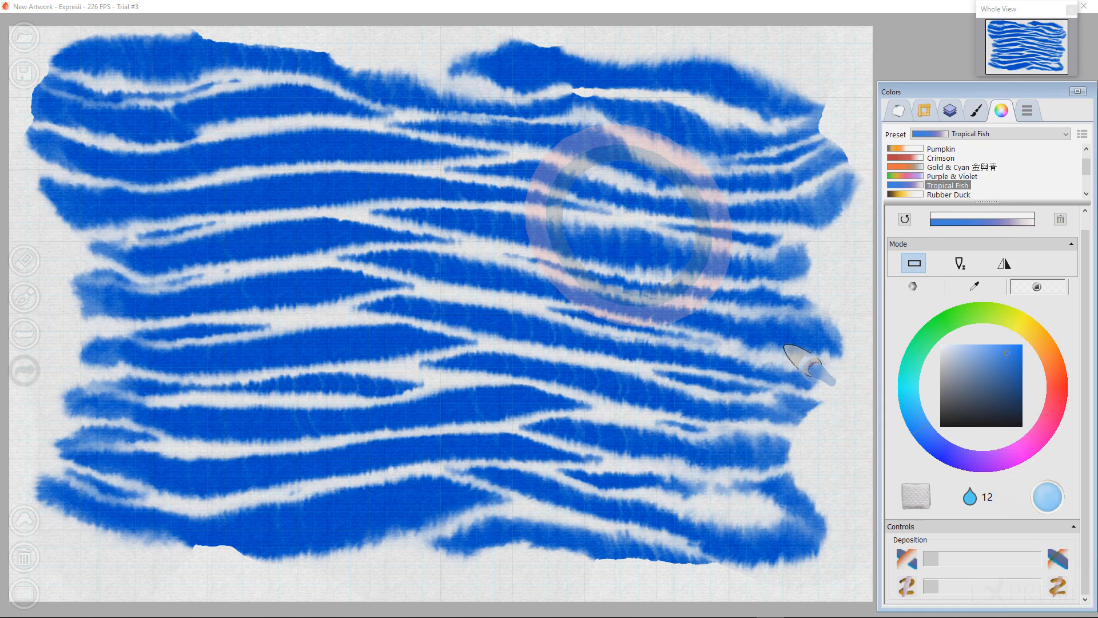
click(908, 387)
click(992, 356)
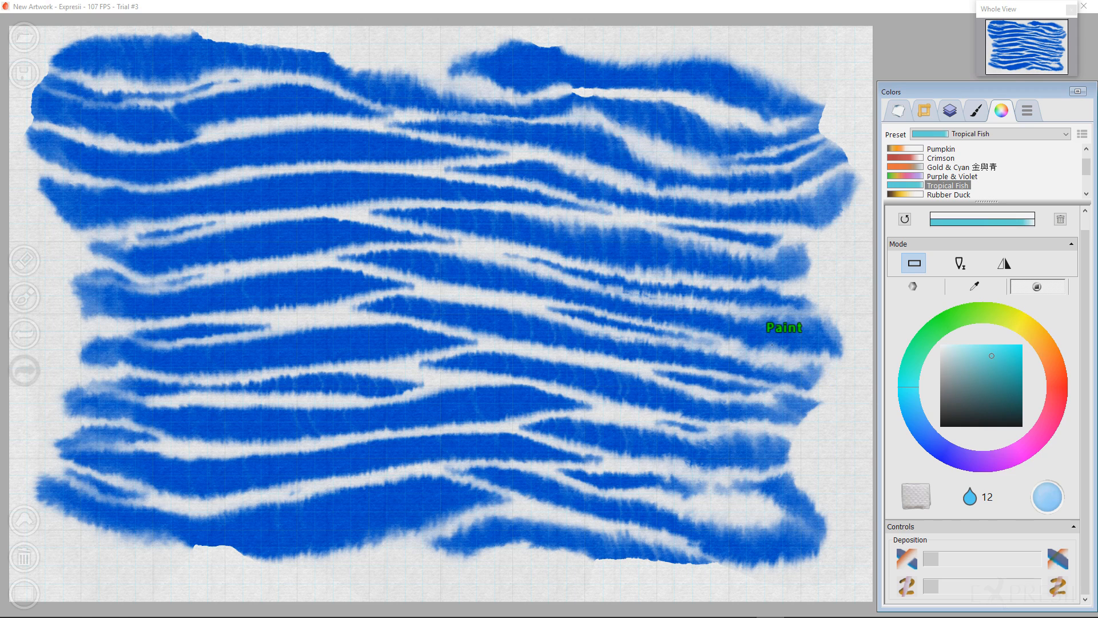
click(913, 410)
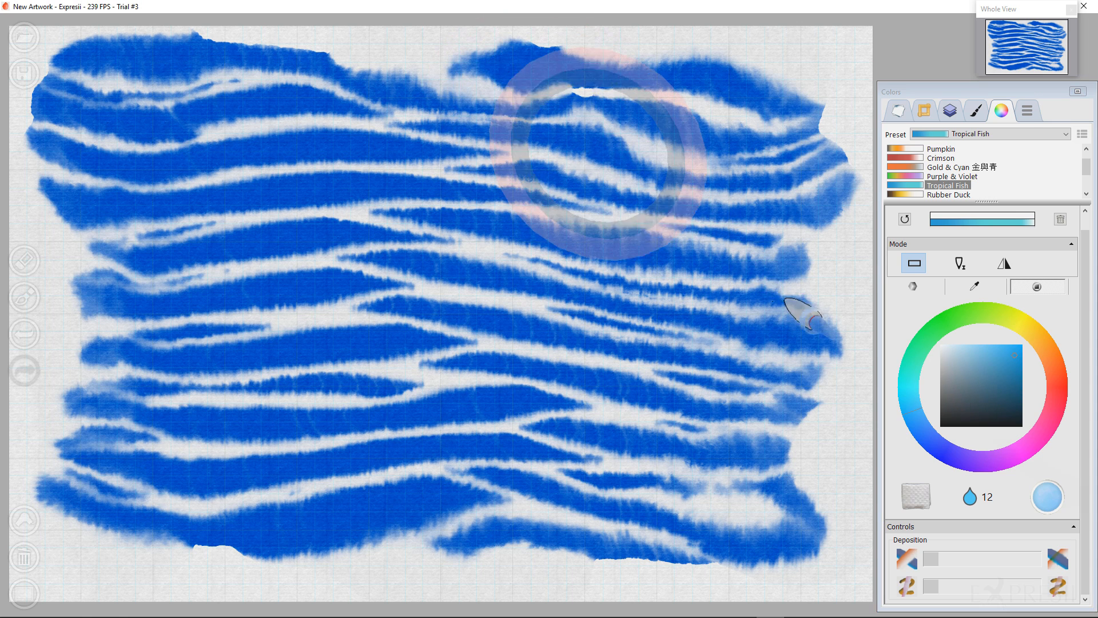
Step: Spray clear water across the centre, upper right and left of the blue stripes
drag(609, 150, 529, 361)
drag(369, 163, 326, 289)
mouse_move(229, 122)
mouse_down()
mouse_move(337, 460)
mouse_move(634, 443)
mouse_up()
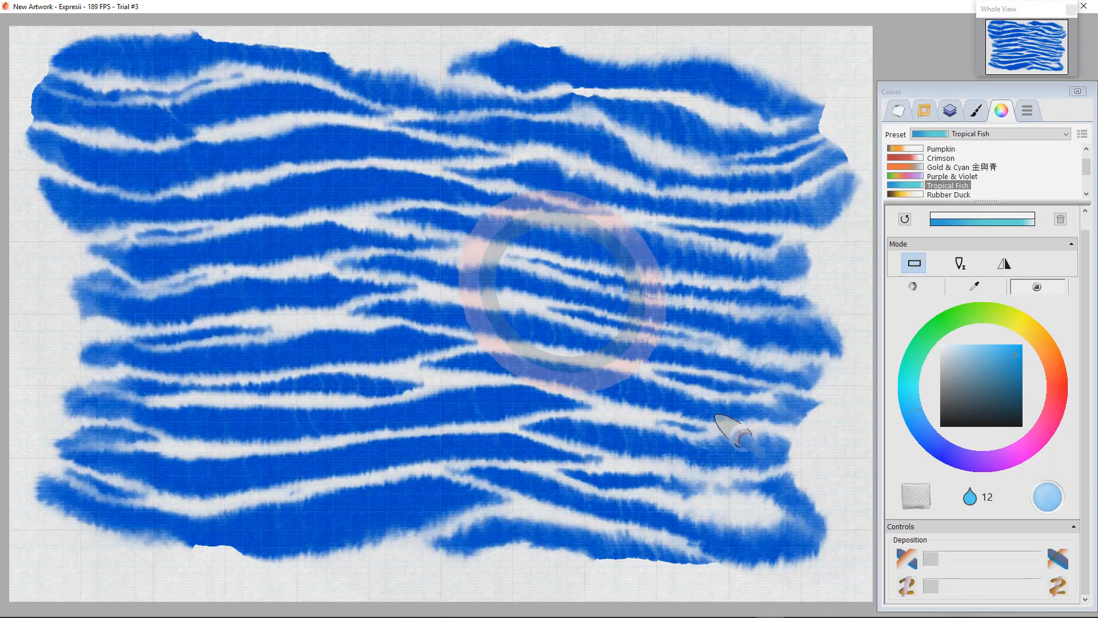
drag(775, 161, 818, 238)
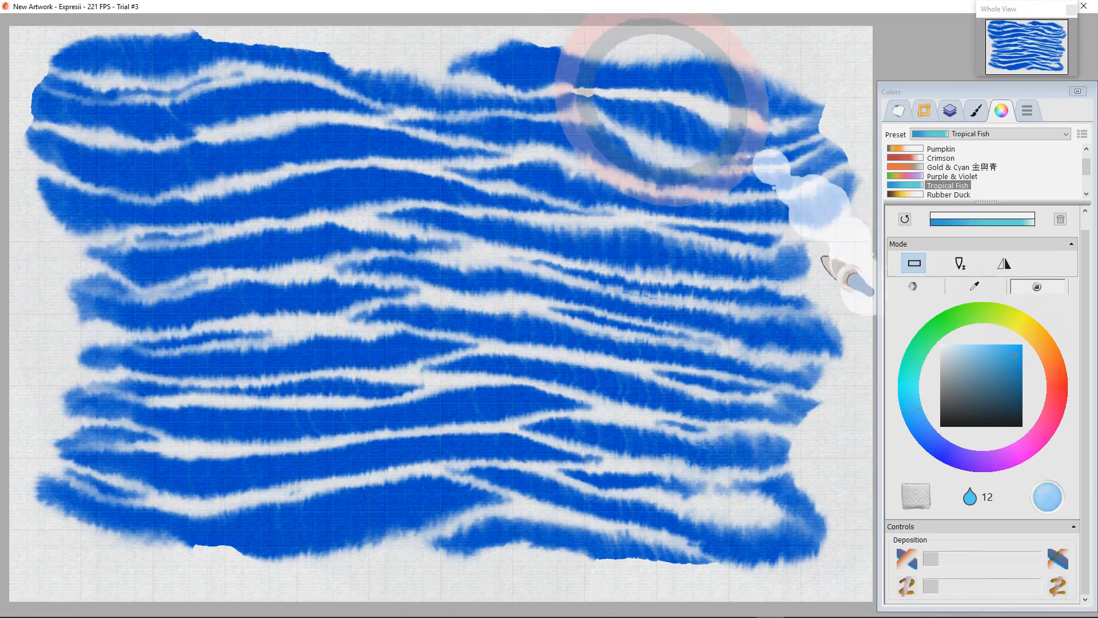
drag(689, 45, 687, 211)
drag(172, 327, 283, 435)
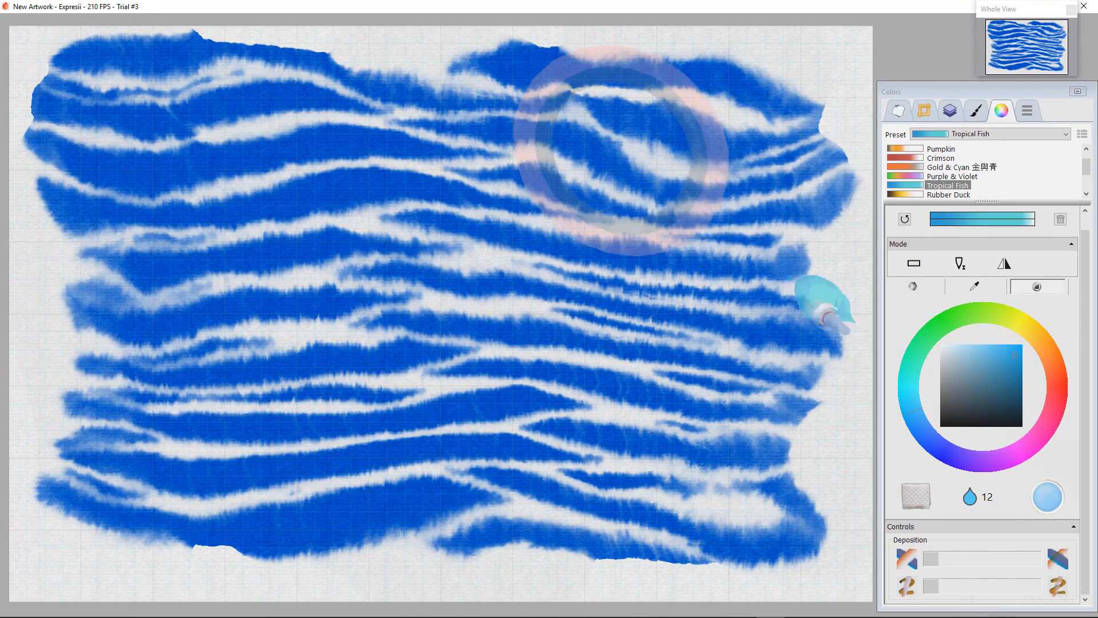
Step: Turn off clear-water loading, spray the cyan-blue mix over the centre and left stripes, and lower the water level to 6
drag(646, 129, 663, 413)
drag(492, 240, 517, 320)
drag(220, 340, 298, 444)
drag(114, 246, 172, 383)
drag(386, 332, 409, 369)
click(307, 229)
scroll(685, 498, down, 4)
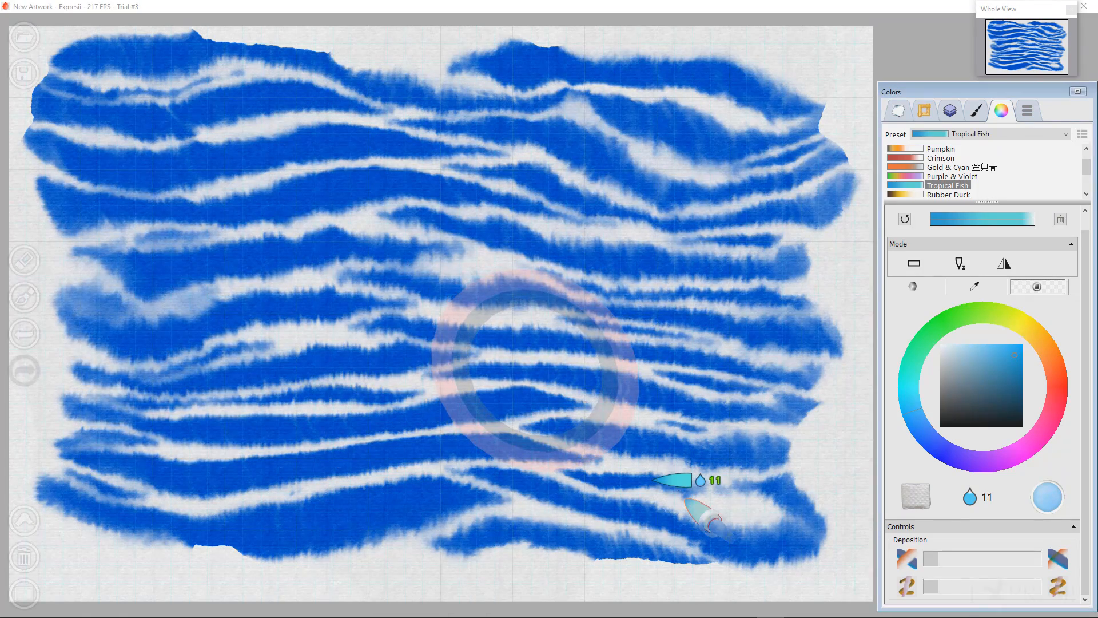
scroll(685, 499, down, 1)
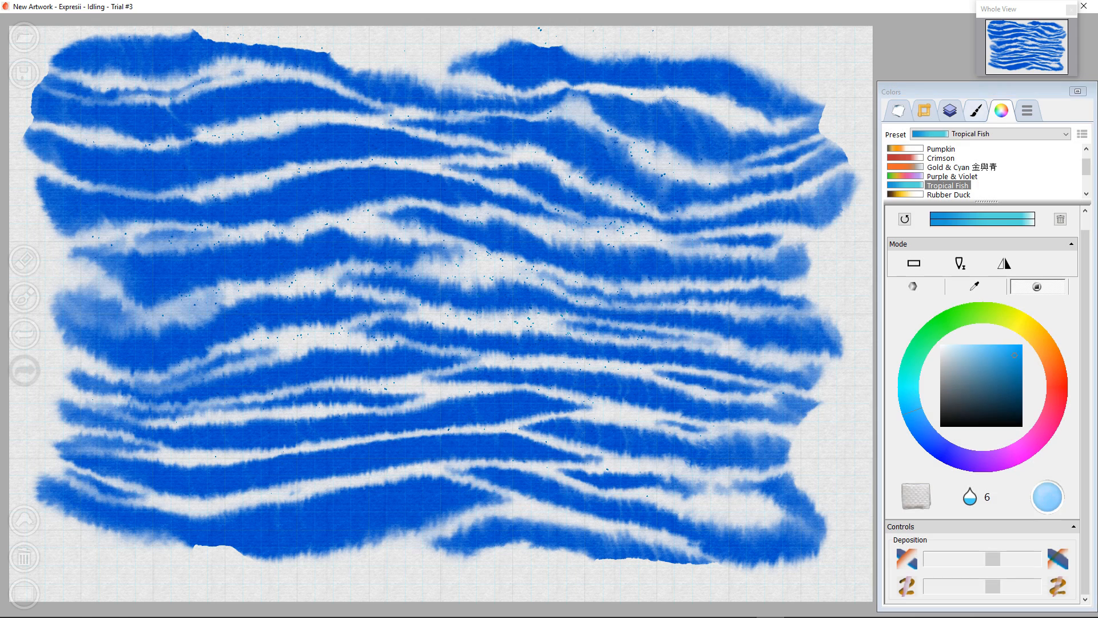
Step: Check the layer stack and choose the Fine brush preset
click(951, 111)
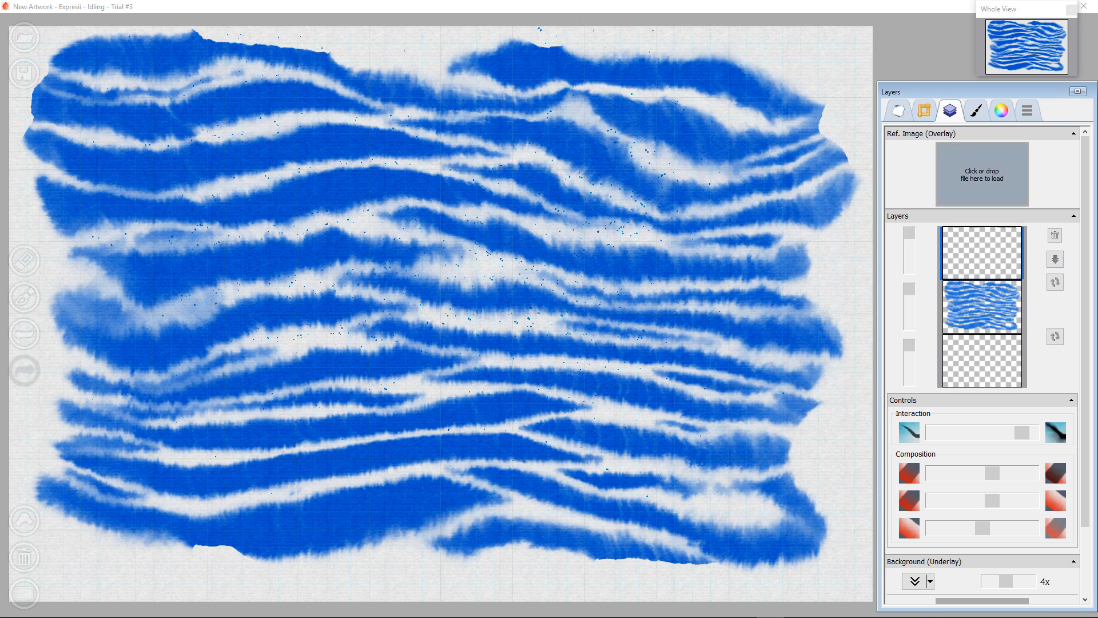
key(b)
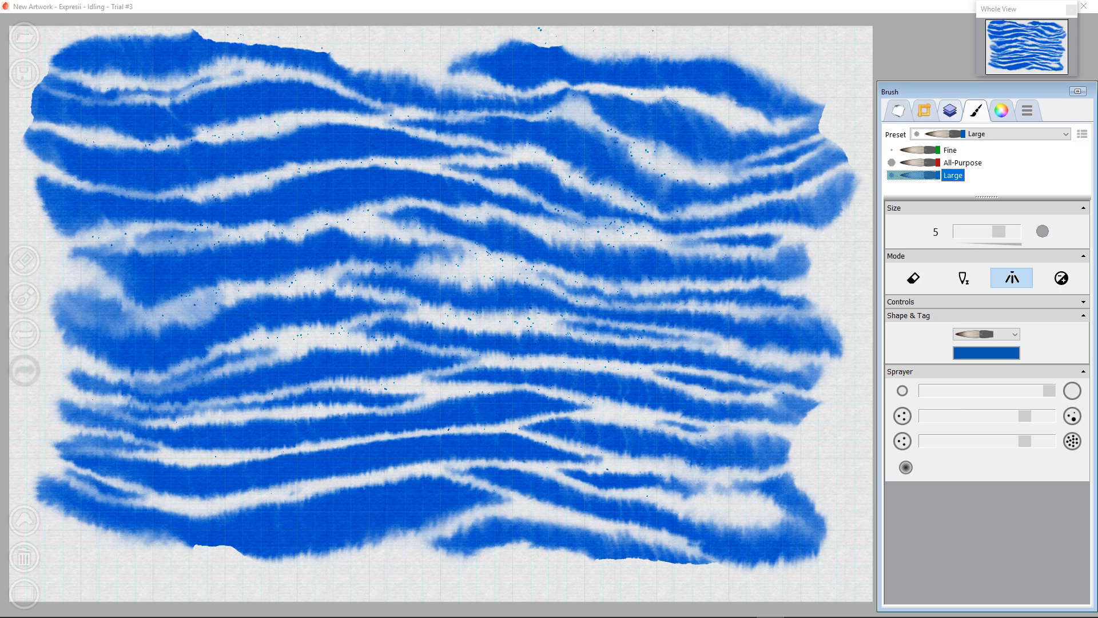
key(1)
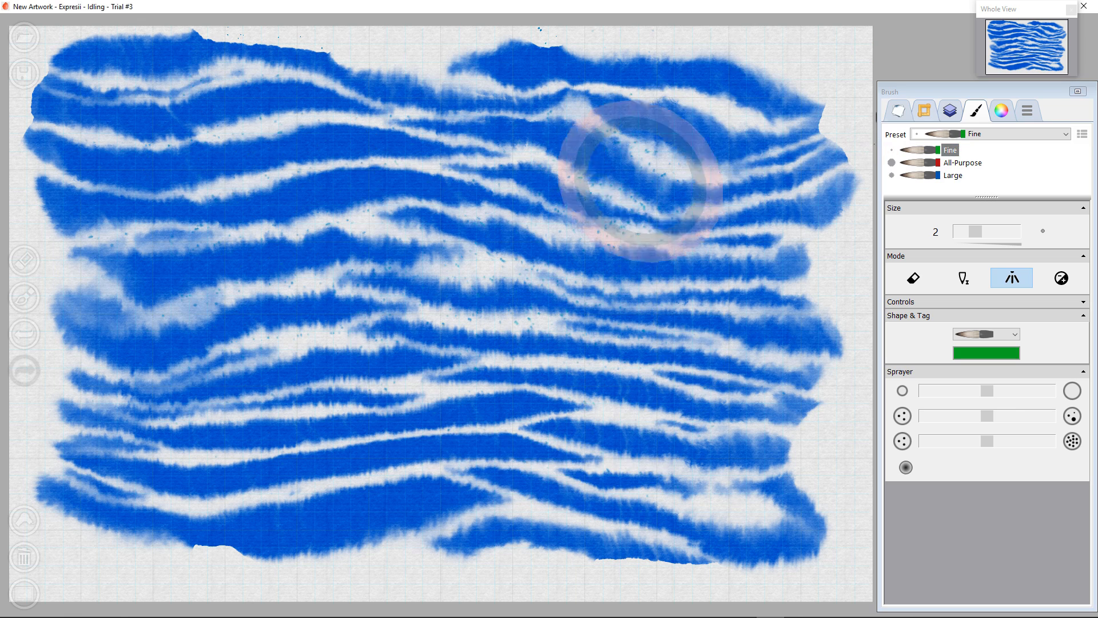
Step: Load a dark crimson colour onto the brush over the Tropical Fish mix and lower the water level to 5
key(c)
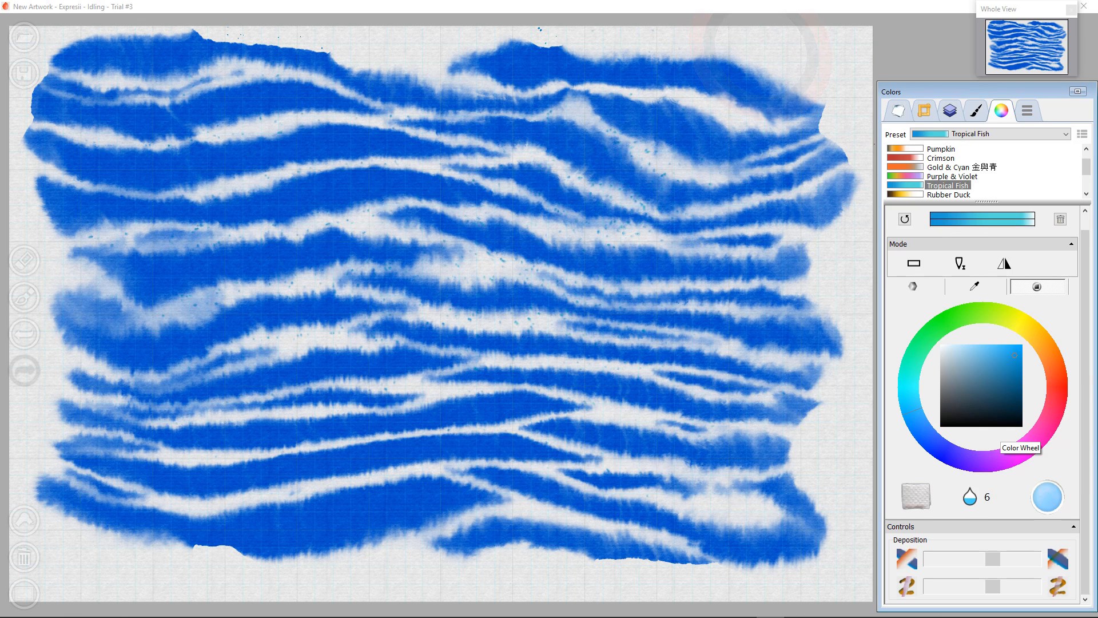
click(1051, 418)
click(1011, 376)
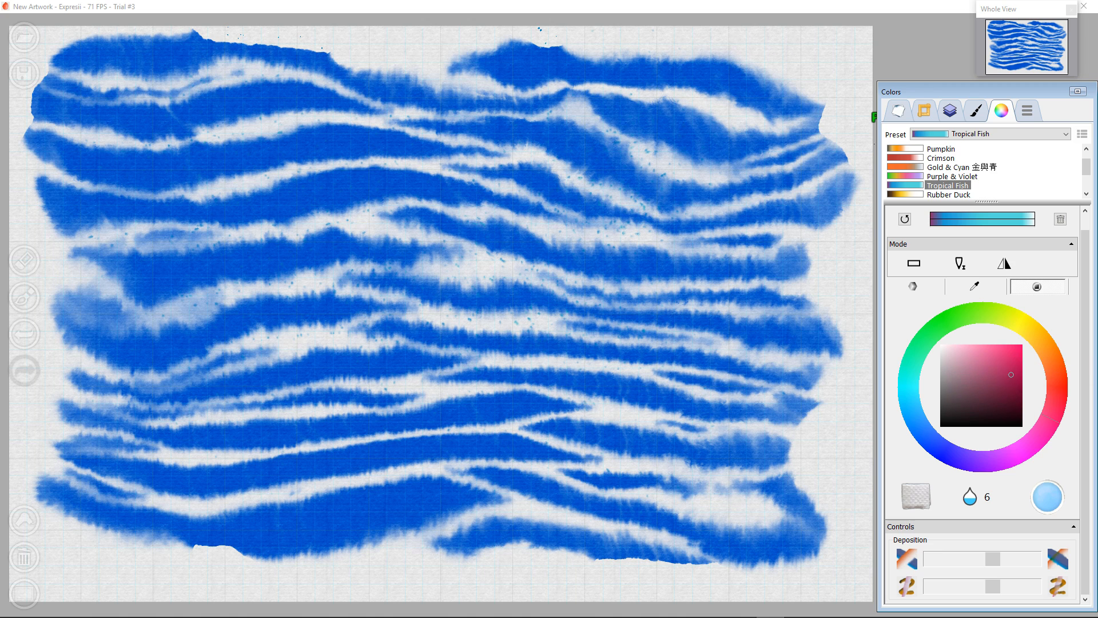
drag(1012, 376, 1012, 378)
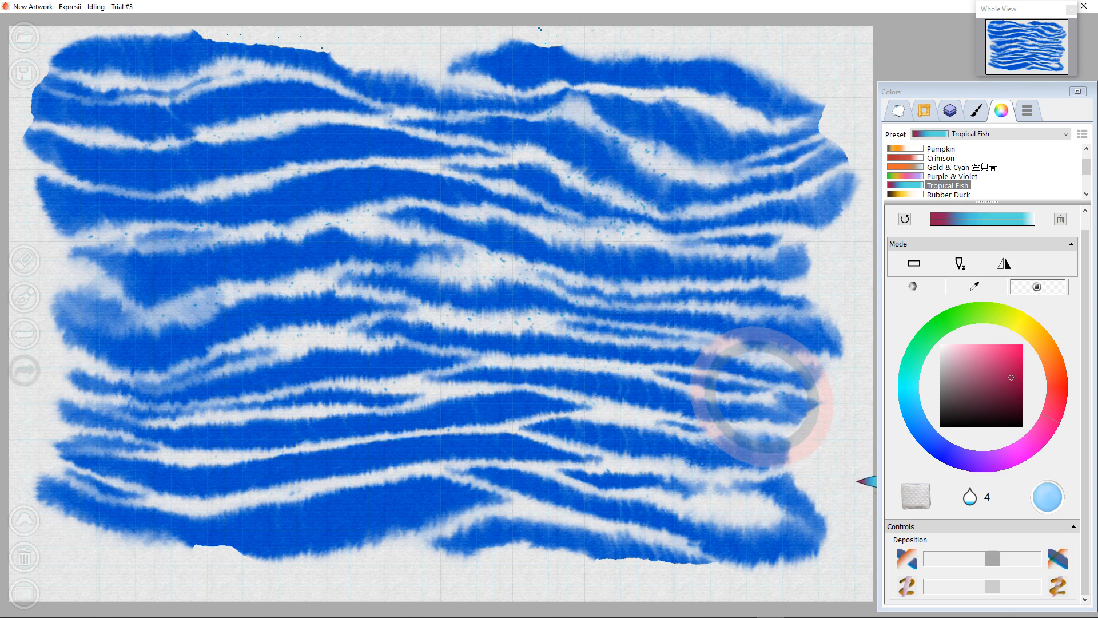
click(993, 558)
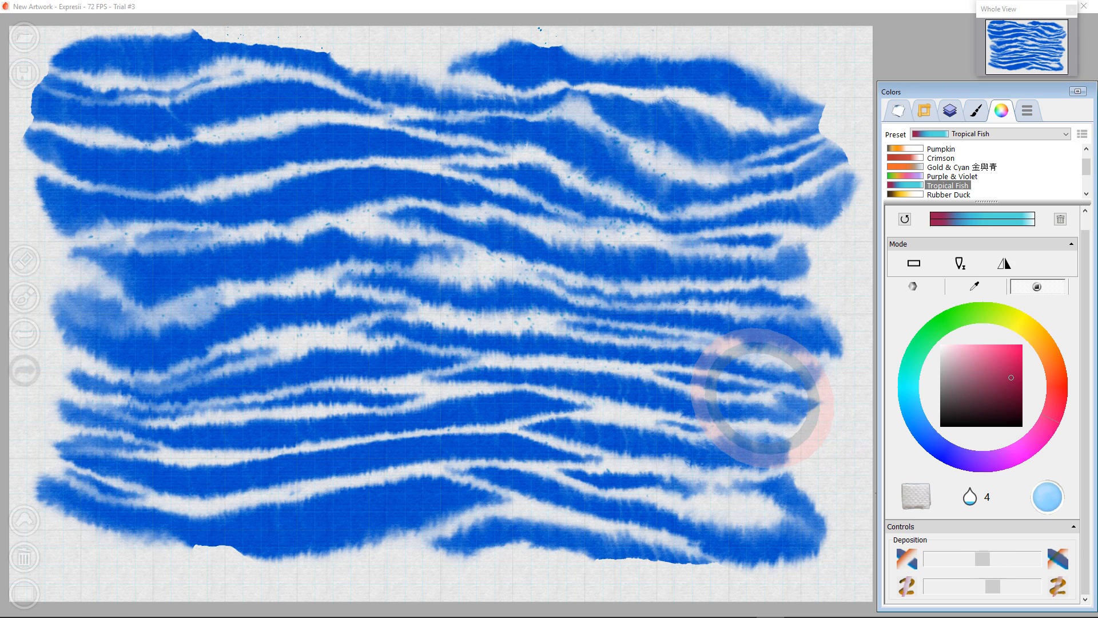
drag(982, 559, 992, 558)
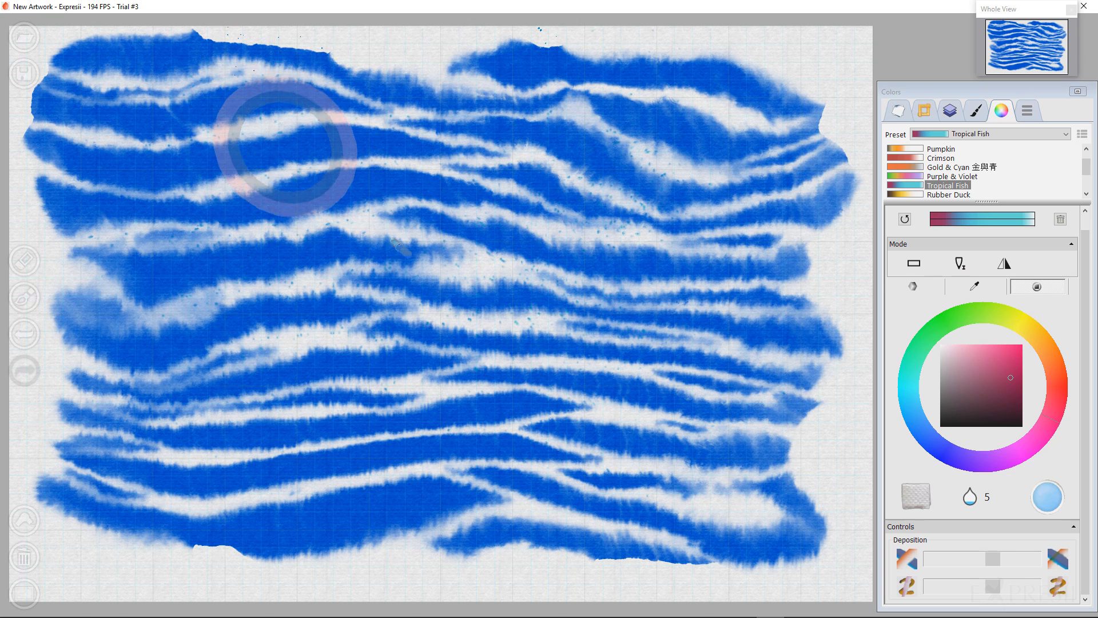
Step: Turn off the sprayer mode so the Fine brush paints normal strokes
click(976, 110)
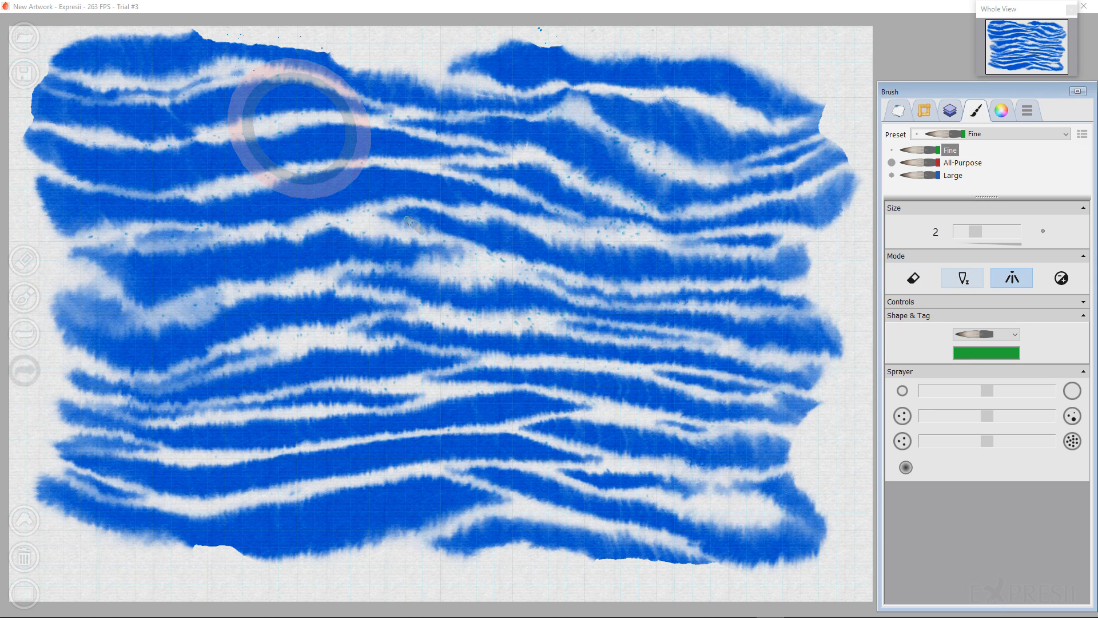
click(962, 278)
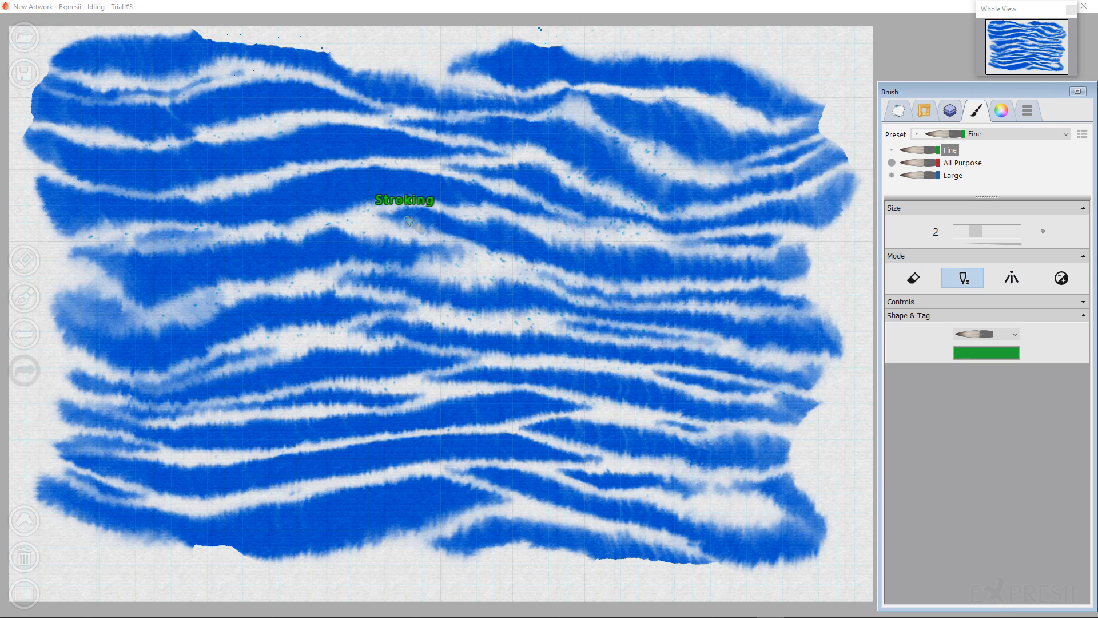
click(950, 150)
click(1001, 110)
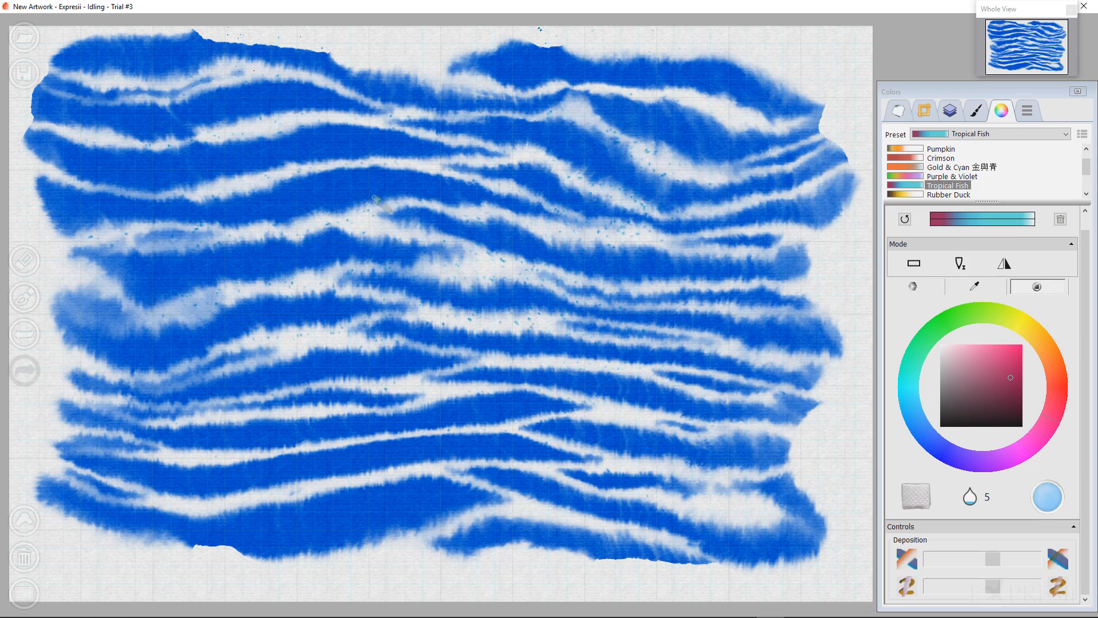
Step: Paint curved dark crimson strokes for the fish's tail over the blue stripes at the upper left of the canvas
drag(403, 130, 364, 145)
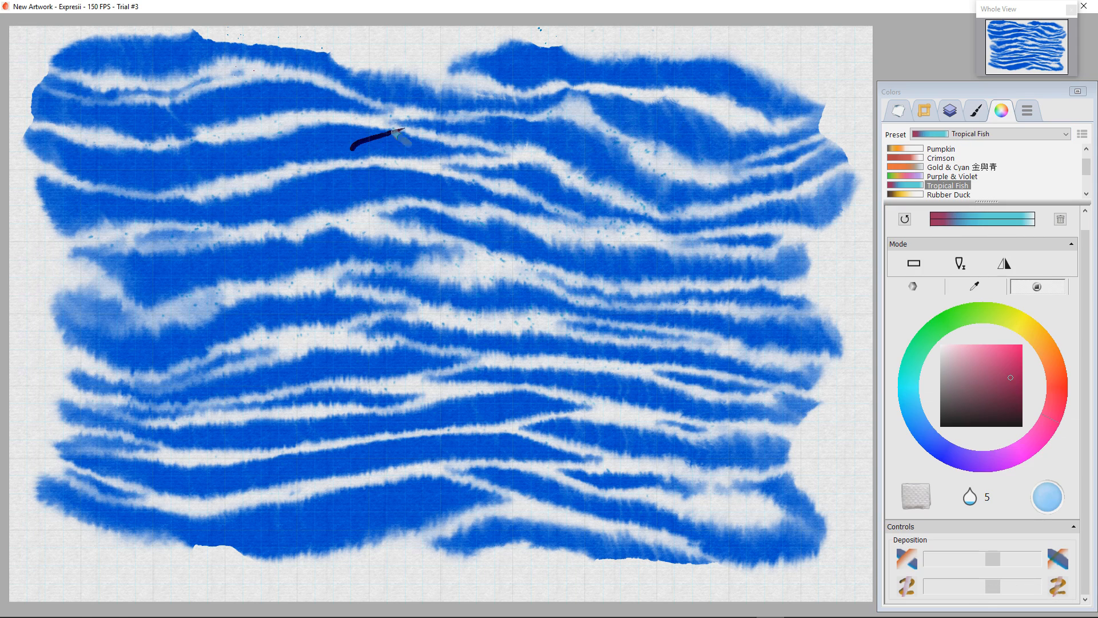
mouse_move(454, 112)
mouse_down()
mouse_move(311, 145)
mouse_move(327, 185)
mouse_up()
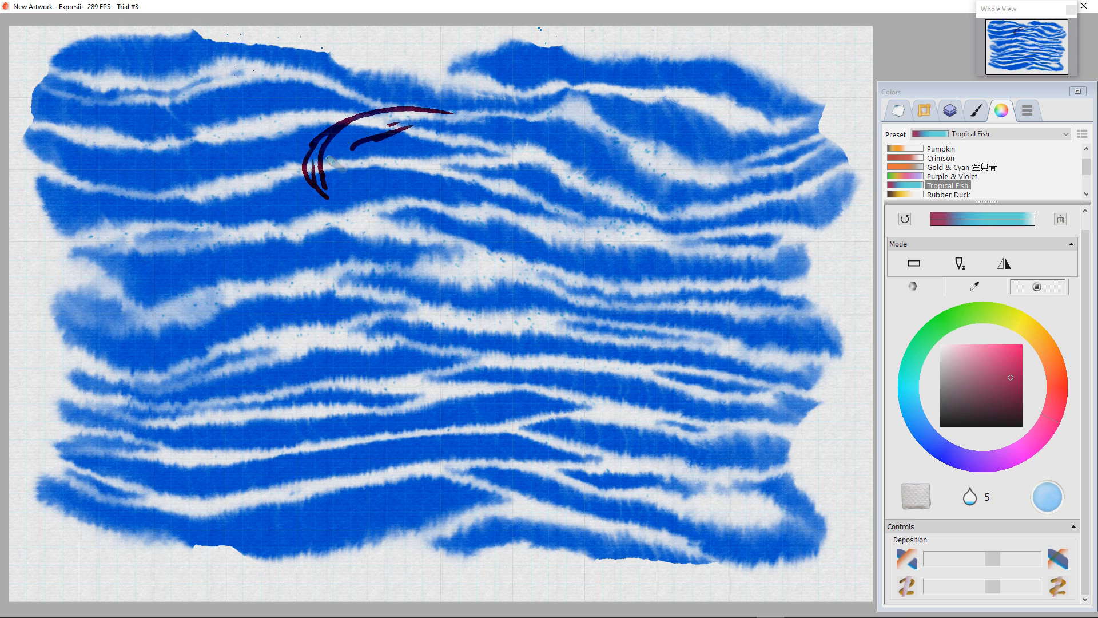
drag(395, 135, 492, 151)
drag(401, 148, 338, 177)
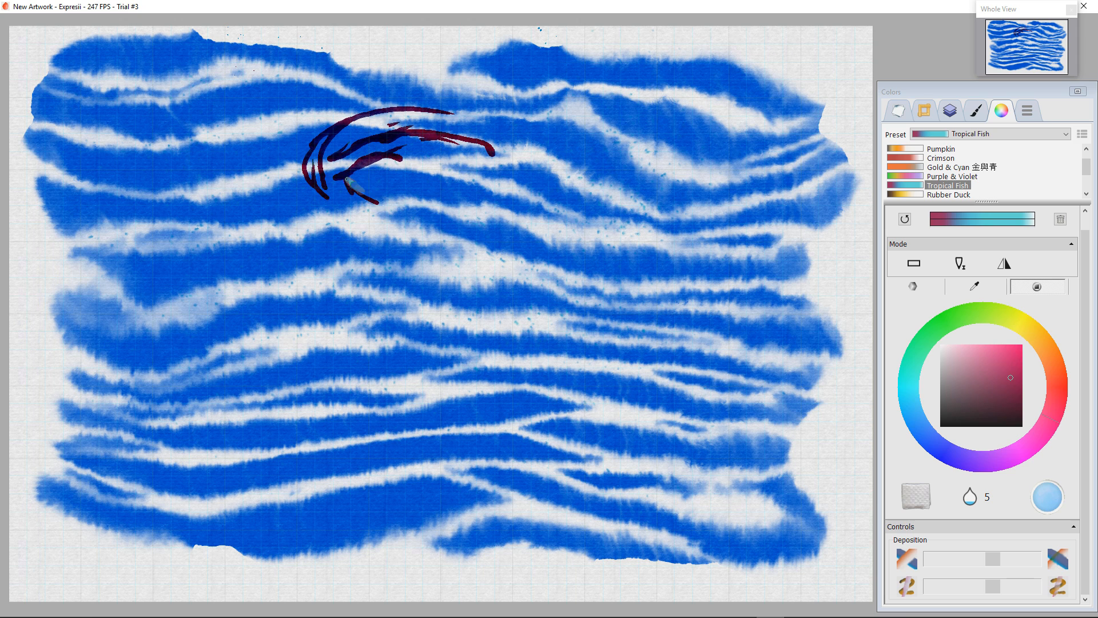
Step: Paint the fish's back line sloping down to the right and add more curved strokes to the tail
drag(473, 228, 664, 256)
drag(643, 237, 711, 292)
drag(327, 236, 315, 149)
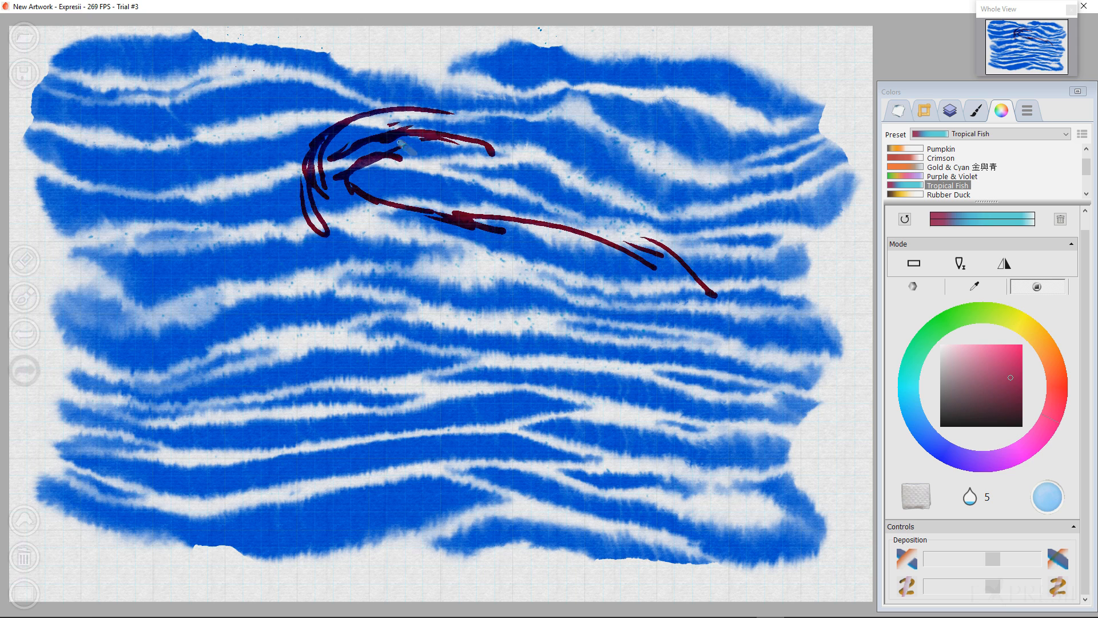
drag(403, 140, 491, 168)
drag(355, 104, 489, 120)
drag(433, 83, 314, 137)
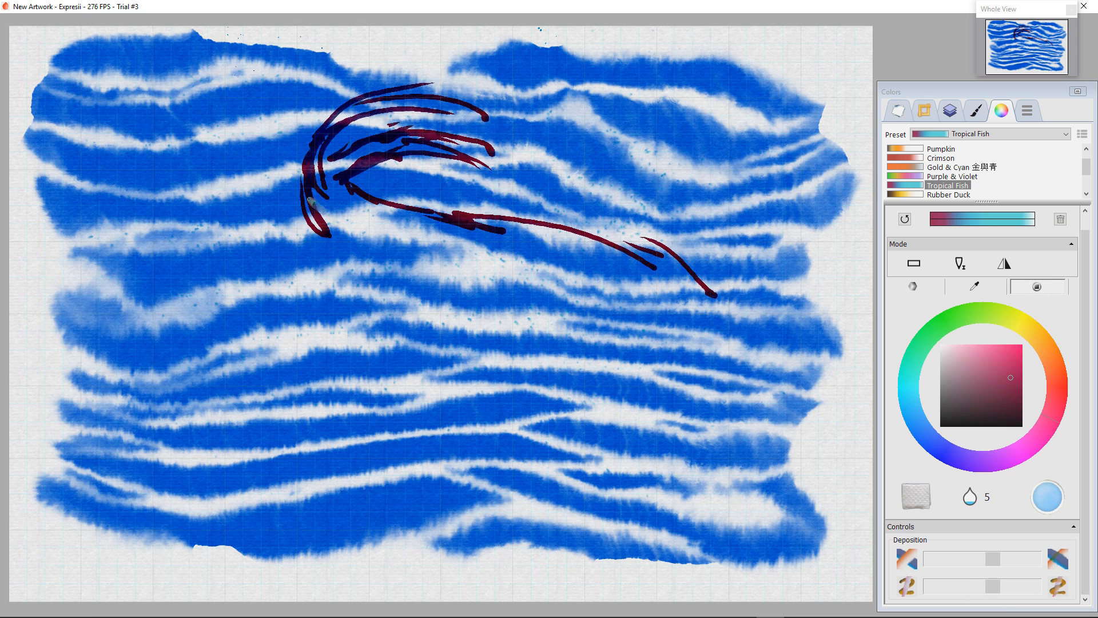
Step: Paint the fish's belly line and the front outline of its head to close the body shape
mouse_move(303, 209)
mouse_down()
mouse_move(394, 319)
mouse_move(319, 241)
mouse_move(502, 386)
mouse_move(377, 313)
mouse_move(567, 432)
mouse_up()
mouse_move(518, 401)
mouse_down()
mouse_move(572, 426)
mouse_move(680, 430)
mouse_up()
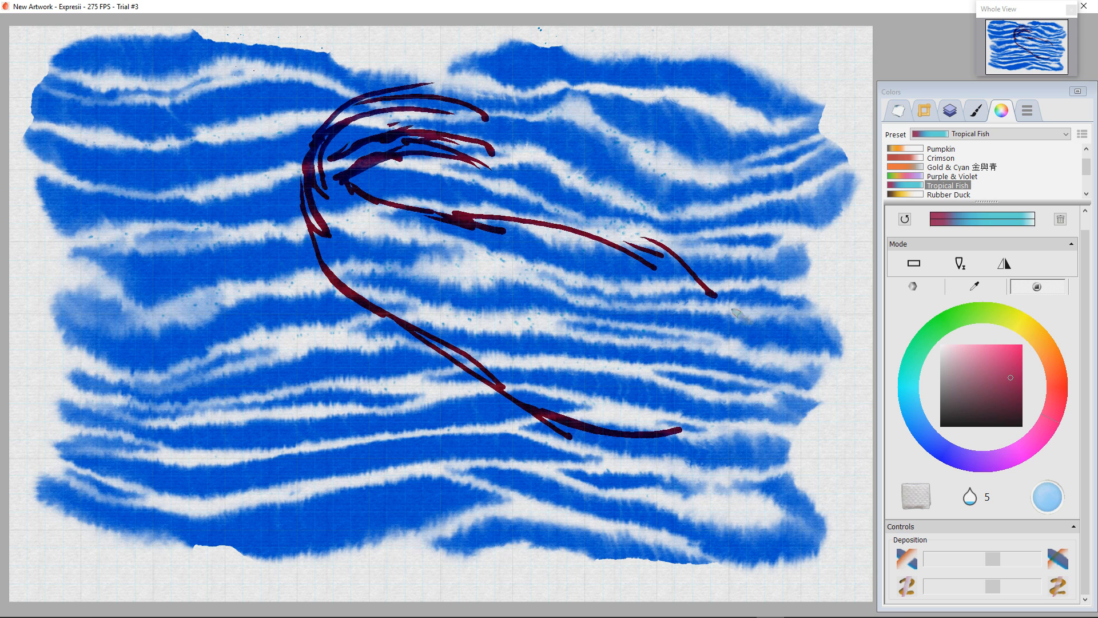
mouse_move(712, 294)
mouse_down()
mouse_move(722, 398)
mouse_move(733, 411)
mouse_move(750, 398)
mouse_move(742, 429)
mouse_up()
drag(587, 425, 718, 433)
Step: Paint a spiky dorsal fin on the fish's back with short crimson strokes
mouse_move(658, 251)
mouse_down()
mouse_move(638, 186)
mouse_move(602, 136)
mouse_move(615, 194)
mouse_move(597, 164)
mouse_up()
mouse_move(635, 242)
mouse_down()
mouse_move(627, 162)
mouse_move(657, 245)
mouse_up()
mouse_move(634, 151)
mouse_down()
mouse_move(656, 260)
mouse_move(564, 171)
mouse_up()
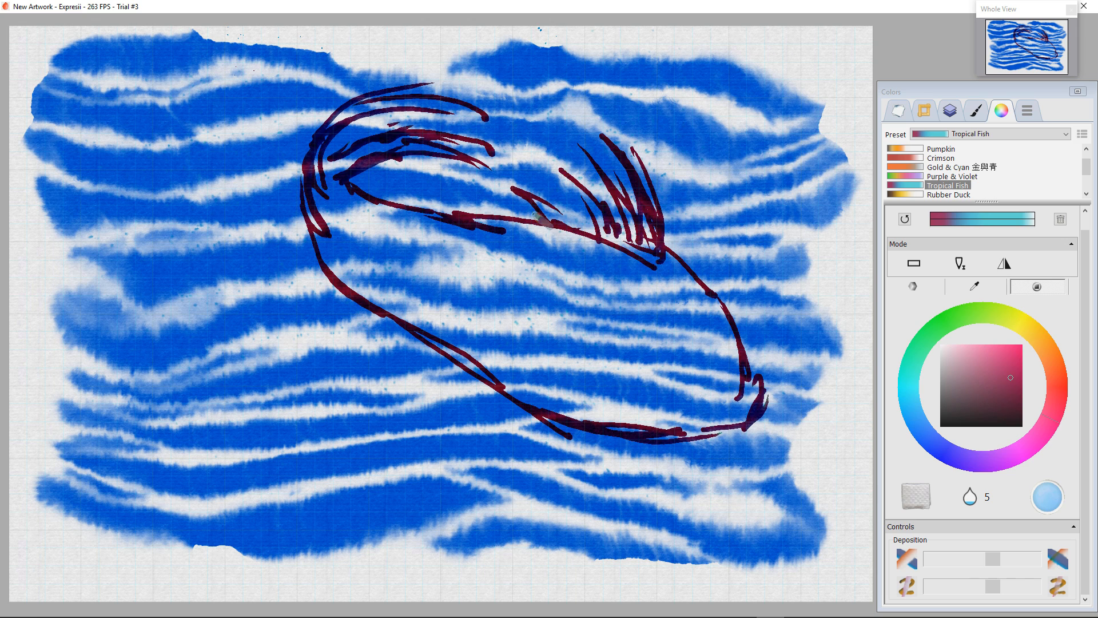
Step: Paint a narrow fin left of the body and a dense fan-shaped fin below the belly
mouse_move(246, 275)
mouse_down()
mouse_move(388, 313)
mouse_move(261, 291)
mouse_up()
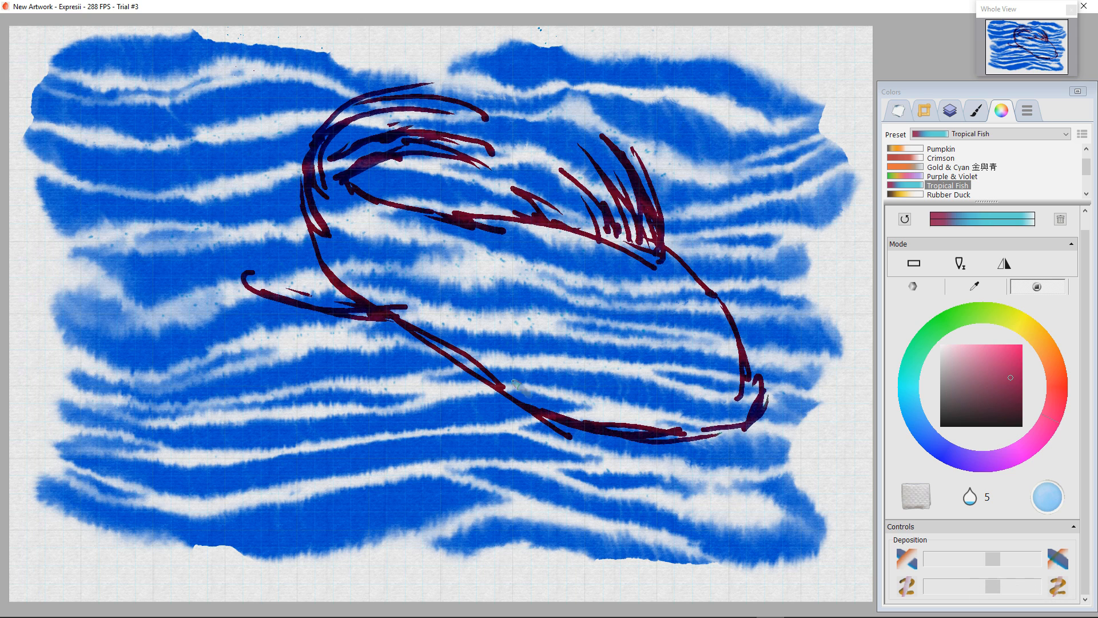
drag(424, 400, 437, 391)
mouse_move(550, 369)
mouse_down()
mouse_move(437, 419)
mouse_move(568, 387)
mouse_move(513, 444)
mouse_up()
mouse_move(579, 399)
mouse_down()
mouse_move(498, 449)
mouse_move(564, 391)
mouse_move(385, 376)
mouse_up()
mouse_move(407, 384)
mouse_down()
mouse_move(550, 382)
mouse_move(470, 416)
mouse_up()
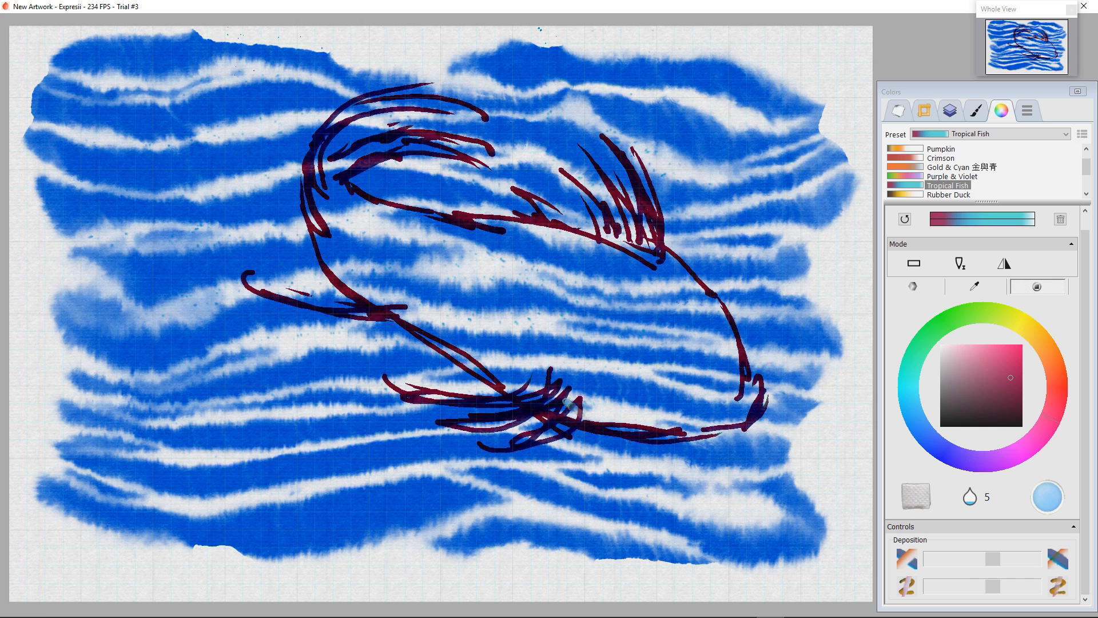
drag(553, 403, 456, 420)
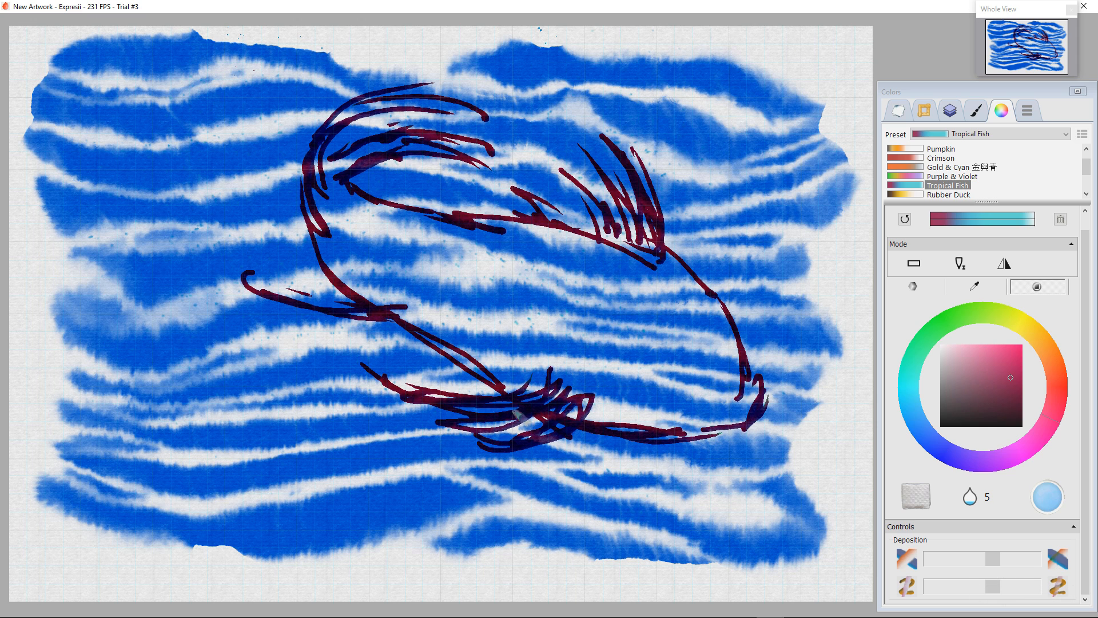
Step: Load clear water at level 12 and brush it over the fish's belly line, tail curve and lower left outline
click(914, 264)
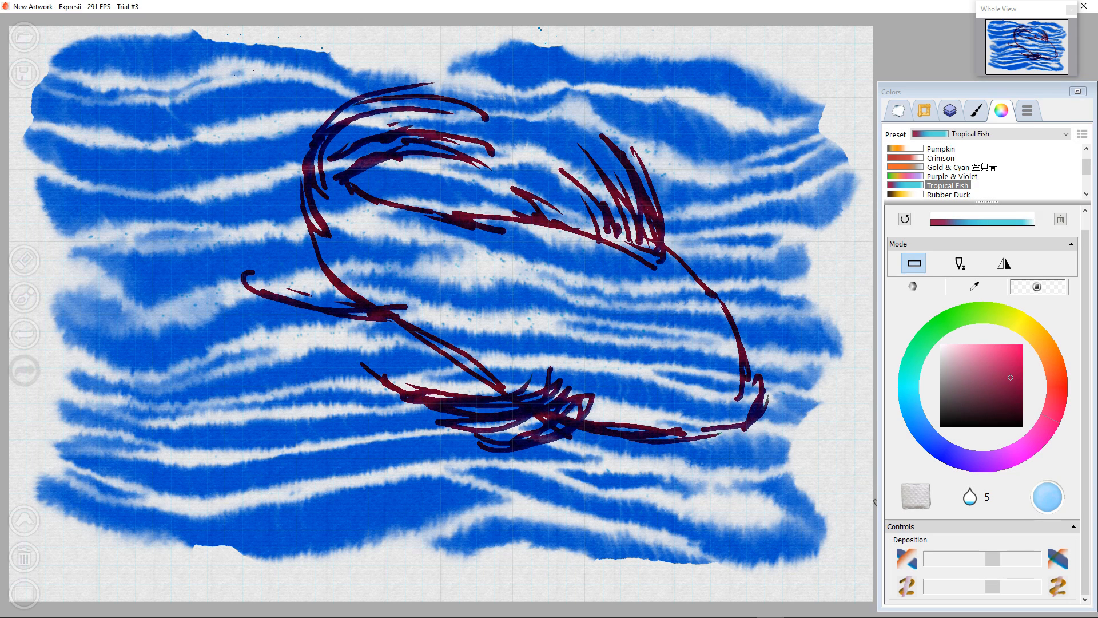
click(1046, 495)
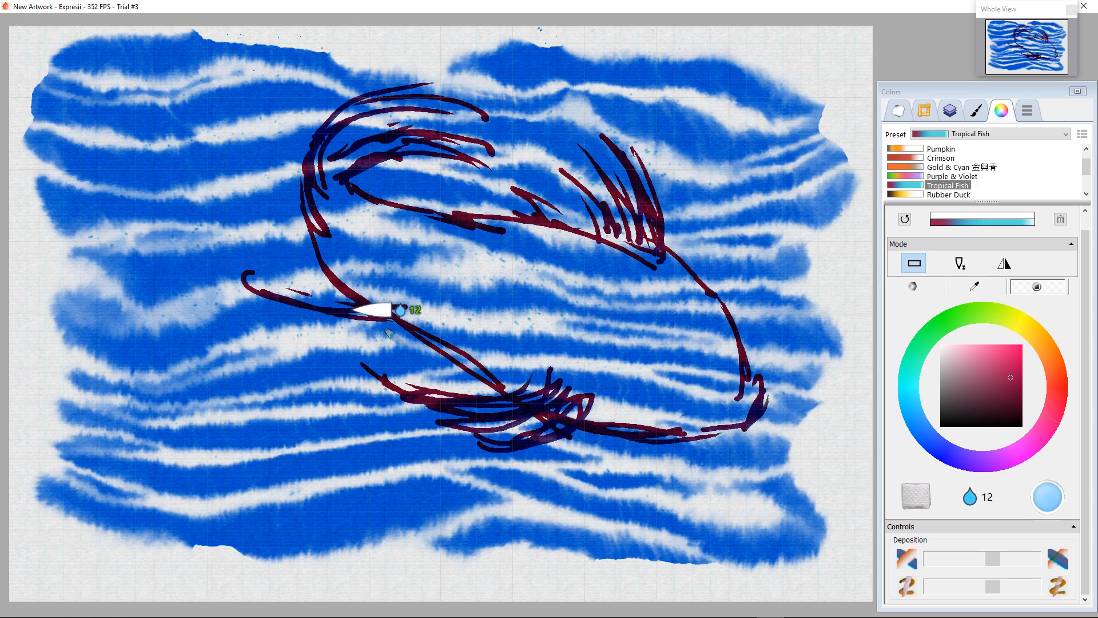
mouse_move(411, 336)
mouse_down()
mouse_move(575, 407)
mouse_move(724, 430)
mouse_move(615, 415)
mouse_up()
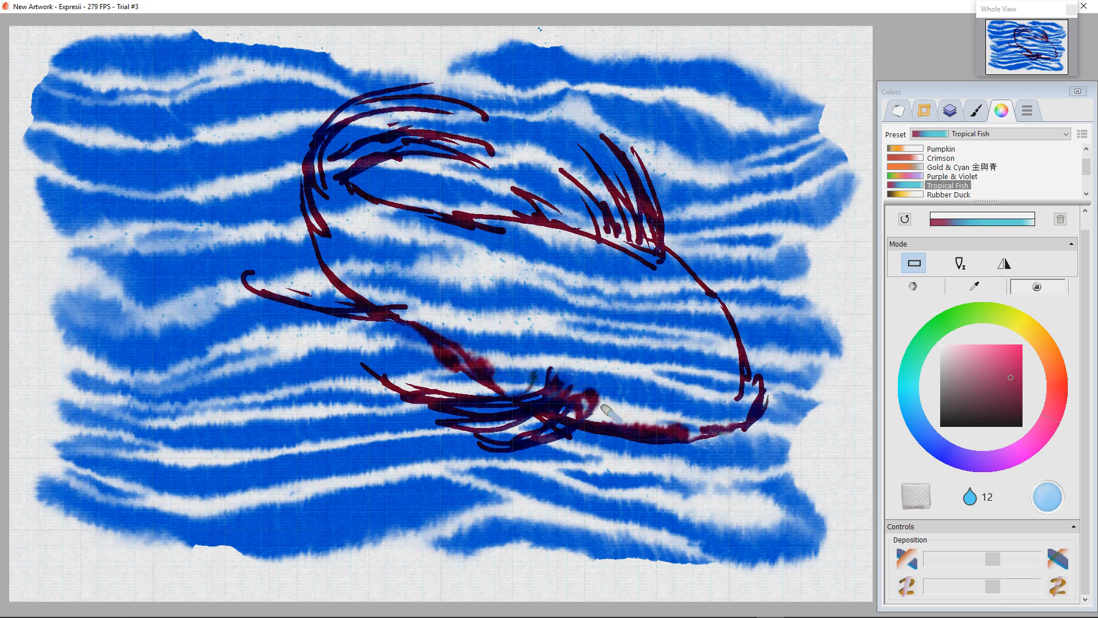
mouse_move(329, 238)
mouse_down()
mouse_move(454, 343)
mouse_move(324, 219)
mouse_move(328, 163)
mouse_move(362, 207)
mouse_move(340, 169)
mouse_move(355, 150)
mouse_move(492, 161)
mouse_move(375, 140)
mouse_move(397, 120)
mouse_move(384, 118)
mouse_move(341, 169)
mouse_up()
mouse_move(315, 208)
mouse_down()
mouse_move(322, 260)
mouse_move(354, 305)
mouse_move(389, 318)
mouse_up()
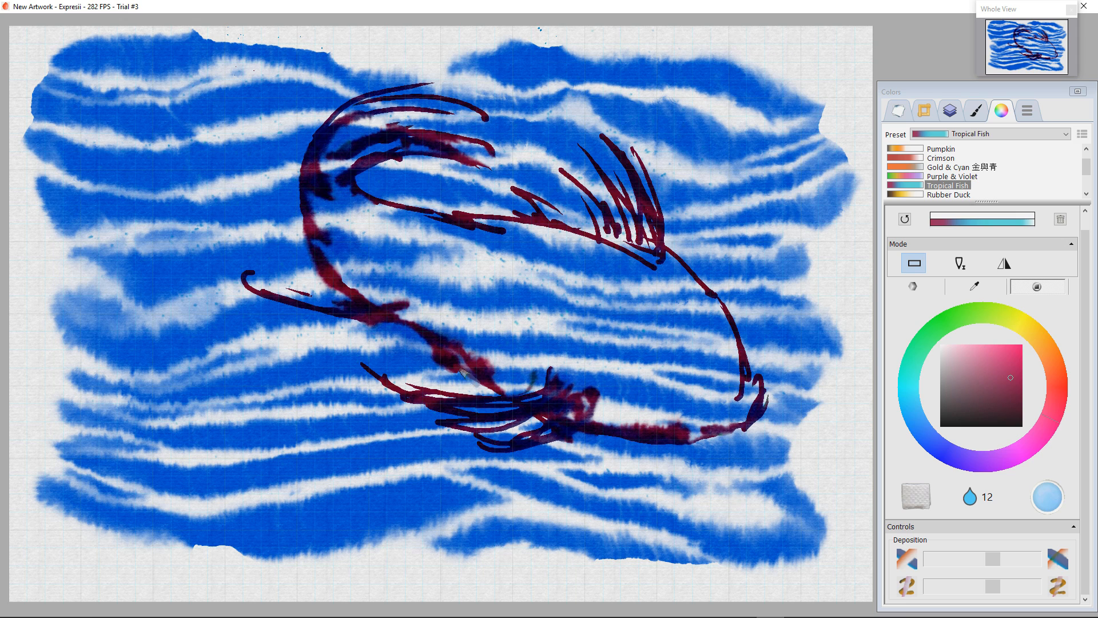
Step: Brush clear water over the fish's dorsal fin and back line to soften the crimson strokes
mouse_move(613, 196)
mouse_down()
mouse_move(633, 224)
mouse_move(679, 251)
mouse_up()
drag(563, 226, 634, 254)
drag(529, 223, 644, 260)
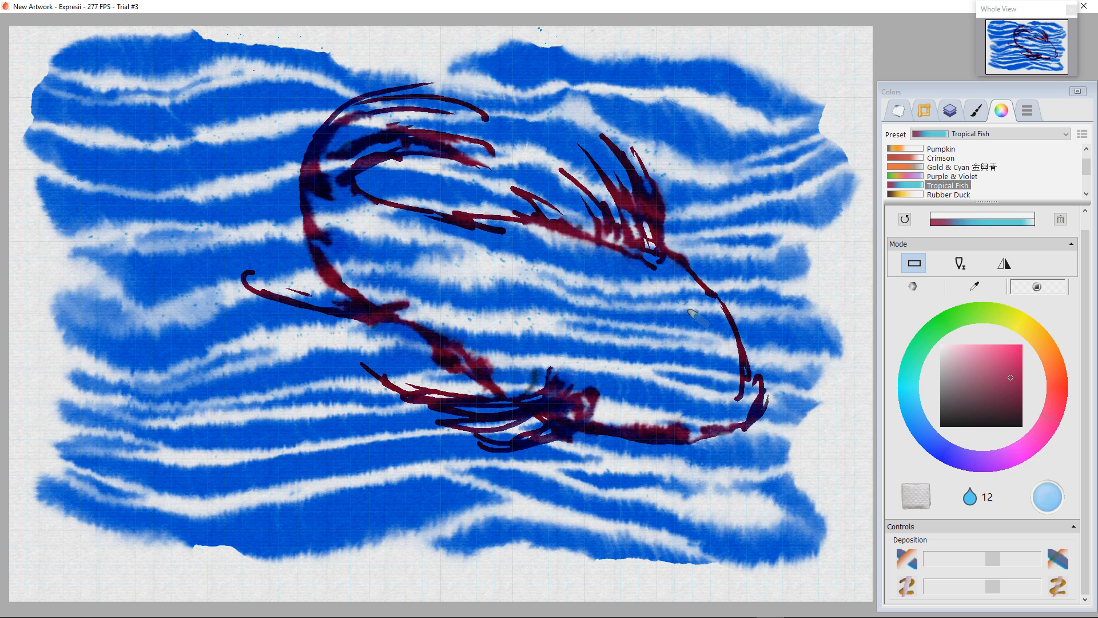
Step: Swap the two upper layers to bring the blue stripes on top, and turn on the eraser mode
click(949, 110)
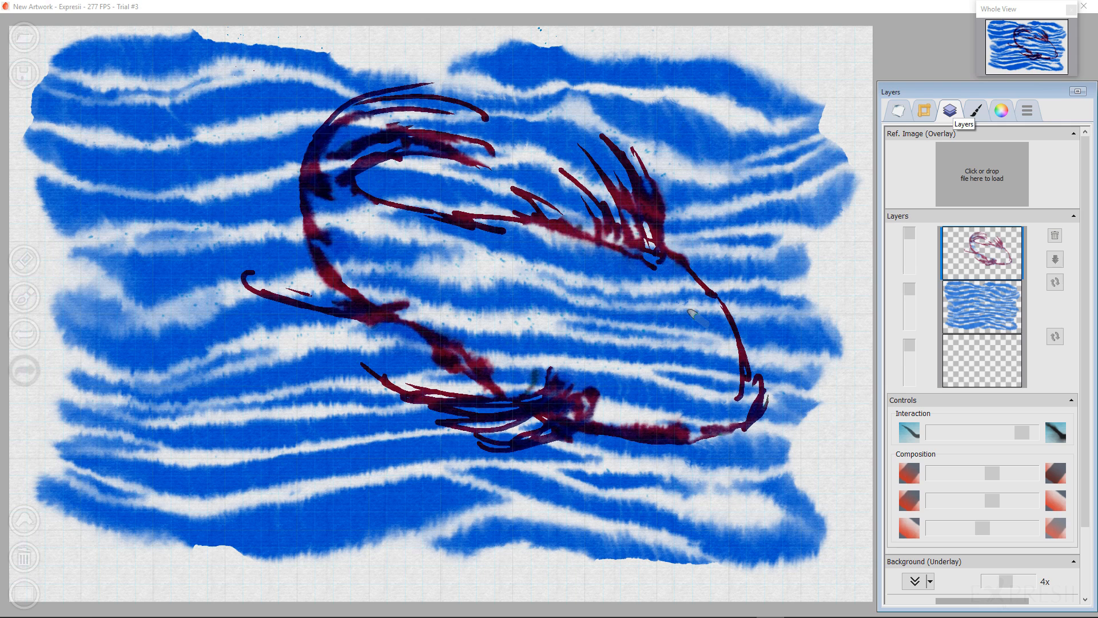
click(1056, 281)
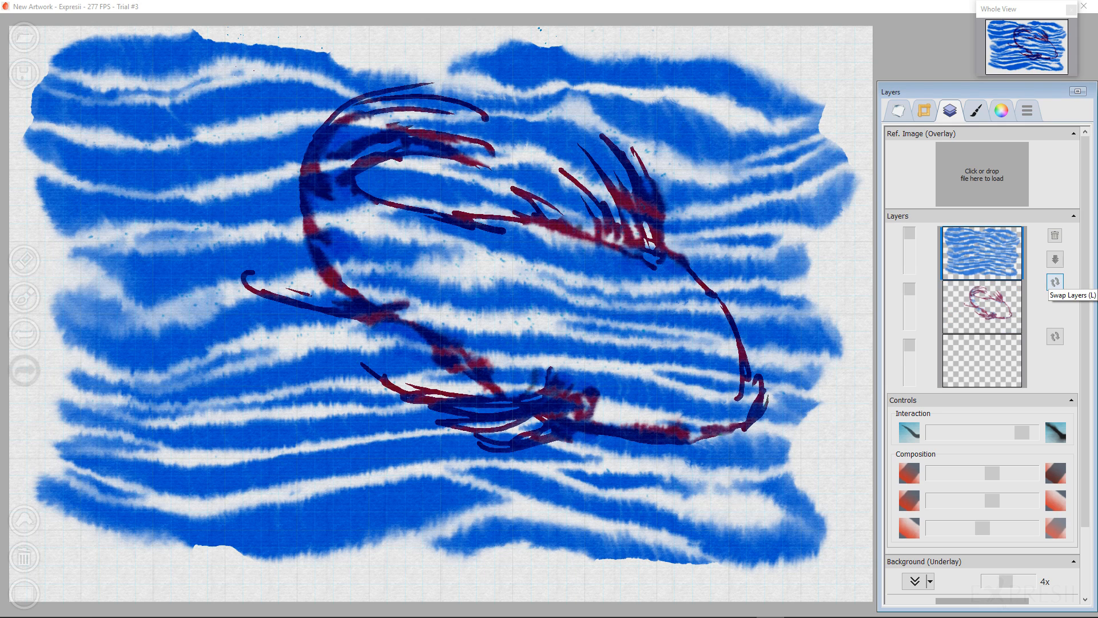
click(975, 110)
click(914, 278)
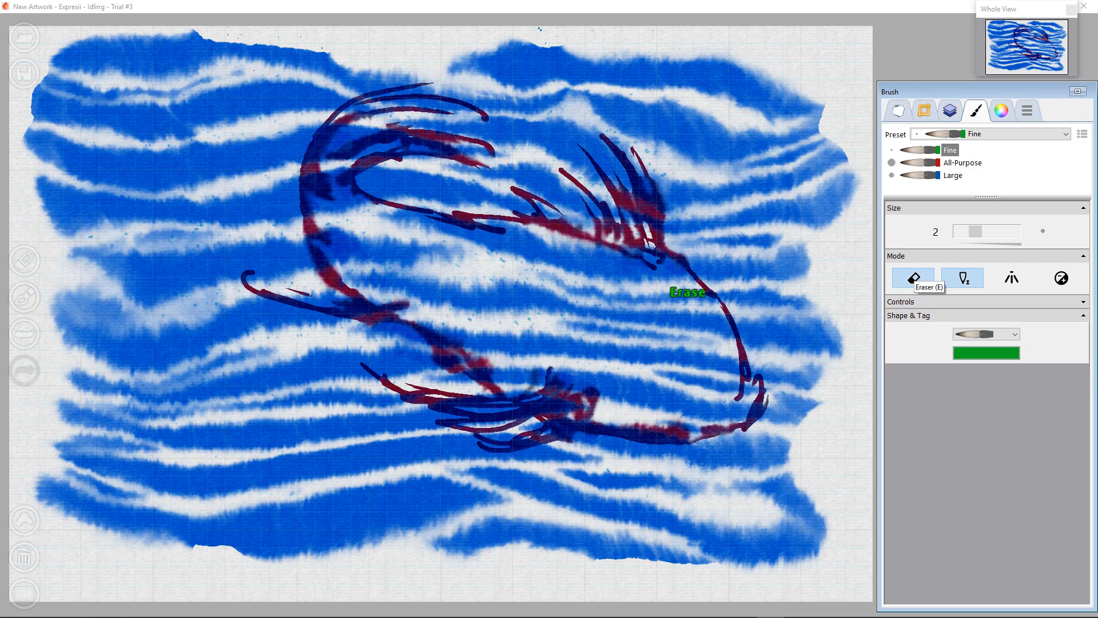
Step: Erase the blue stripes inside the fish's body, first with the Fine preset and then with the All-Purpose preset
mouse_move(499, 251)
mouse_down()
mouse_move(595, 282)
mouse_move(499, 251)
mouse_move(623, 277)
mouse_move(563, 248)
mouse_move(609, 260)
mouse_up()
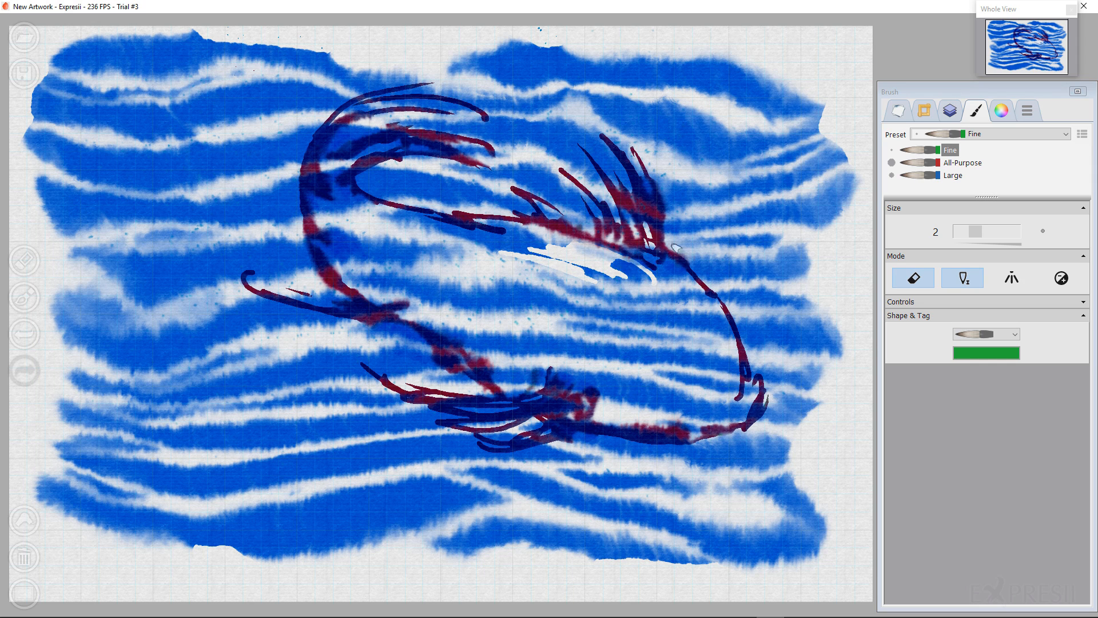
click(962, 162)
mouse_move(669, 337)
mouse_down()
mouse_move(680, 349)
mouse_move(703, 309)
mouse_move(716, 315)
mouse_move(740, 392)
mouse_move(712, 366)
mouse_move(623, 331)
mouse_move(709, 395)
mouse_move(641, 377)
mouse_move(583, 403)
mouse_move(552, 392)
mouse_move(600, 412)
mouse_move(563, 395)
mouse_move(704, 411)
mouse_move(652, 418)
mouse_move(746, 394)
mouse_move(770, 417)
mouse_move(734, 436)
mouse_move(739, 418)
mouse_move(578, 367)
mouse_move(601, 377)
mouse_move(514, 354)
mouse_move(485, 359)
mouse_move(534, 363)
mouse_move(592, 334)
mouse_move(588, 304)
mouse_move(497, 263)
mouse_move(658, 292)
mouse_move(502, 275)
mouse_move(534, 269)
mouse_move(404, 231)
mouse_move(338, 195)
mouse_move(430, 324)
mouse_move(381, 246)
mouse_move(395, 275)
mouse_move(382, 303)
mouse_move(454, 297)
mouse_move(452, 266)
mouse_up()
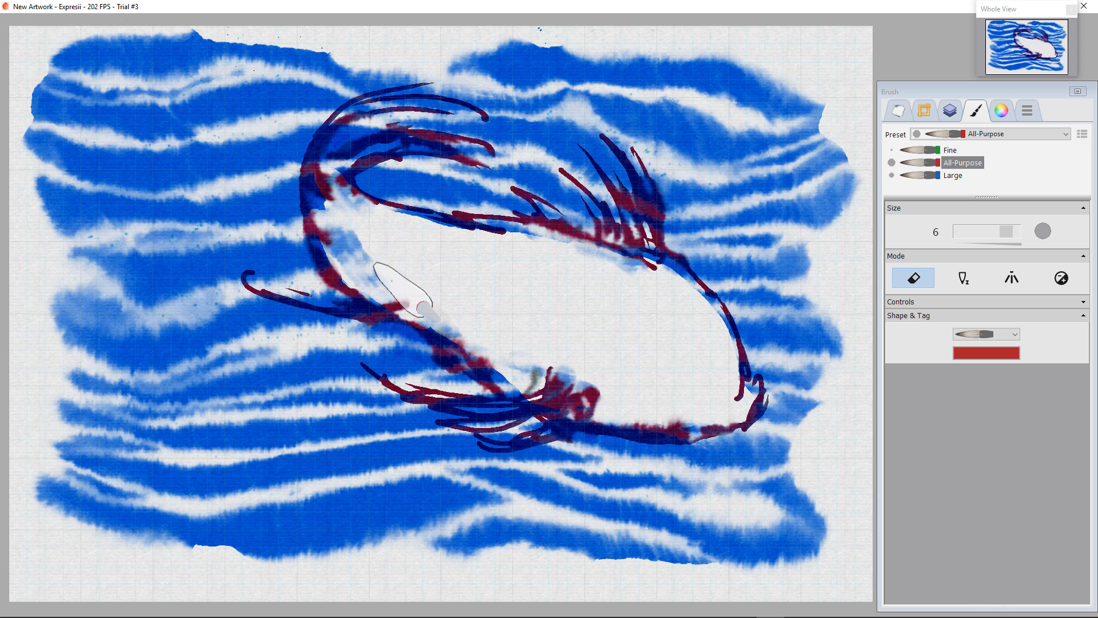
Step: Erase the blue between the fish's tail strokes and inside the narrow fin left of the body
mouse_move(343, 166)
mouse_down()
mouse_move(400, 143)
mouse_move(403, 123)
mouse_move(432, 107)
mouse_up()
drag(335, 169, 435, 92)
drag(400, 331, 280, 298)
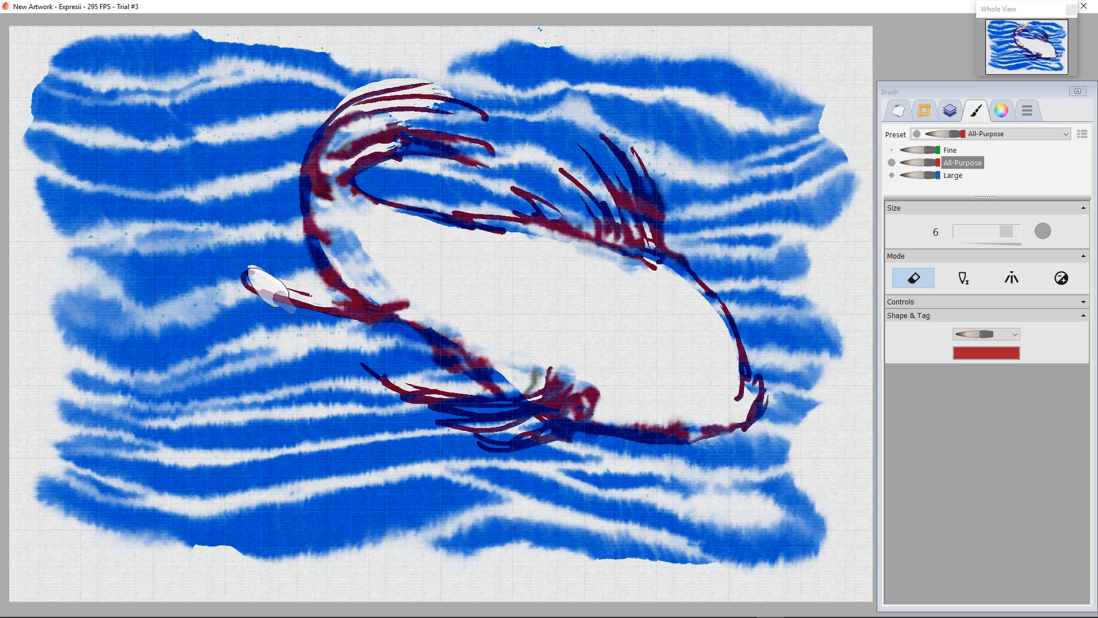
Step: Erase the blue inside the fan-shaped fin below the belly and between the dorsal fin strokes
drag(423, 340, 369, 337)
mouse_move(523, 400)
mouse_down()
mouse_move(429, 397)
mouse_move(547, 366)
mouse_move(436, 406)
mouse_up()
mouse_move(601, 417)
mouse_down()
mouse_move(538, 449)
mouse_move(587, 436)
mouse_move(534, 463)
mouse_move(581, 446)
mouse_move(561, 432)
mouse_move(463, 439)
mouse_move(446, 428)
mouse_up()
mouse_move(643, 175)
mouse_down()
mouse_move(675, 275)
mouse_move(641, 240)
mouse_move(590, 217)
mouse_move(655, 191)
mouse_move(675, 241)
mouse_up()
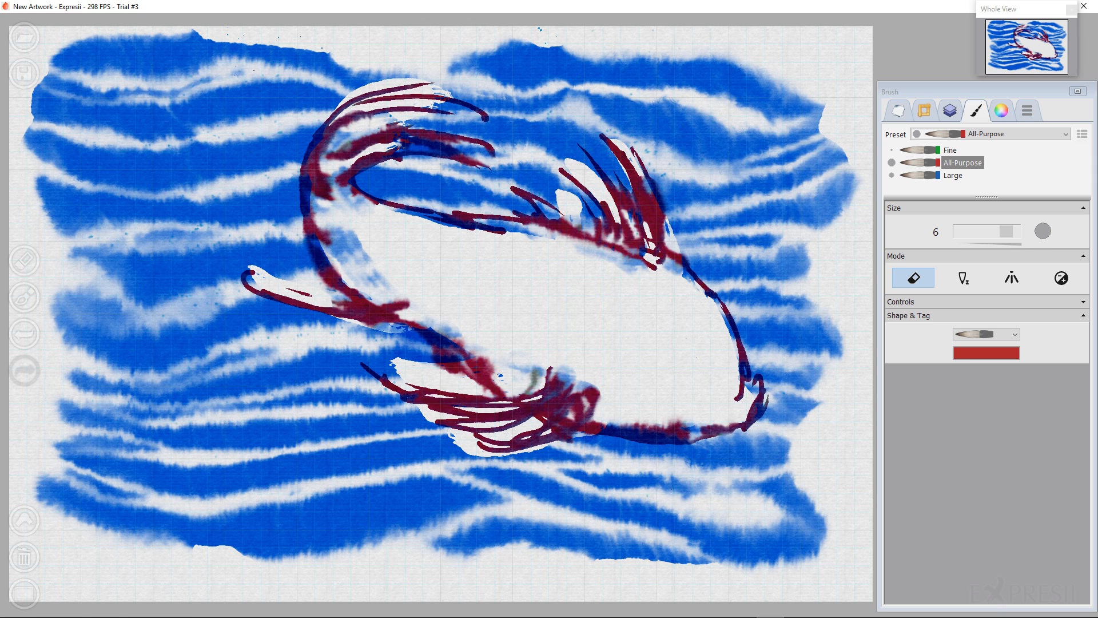
Step: Switch from erasing to painting and soften the fish's outline and the leftover blue edges with clear water
click(1001, 111)
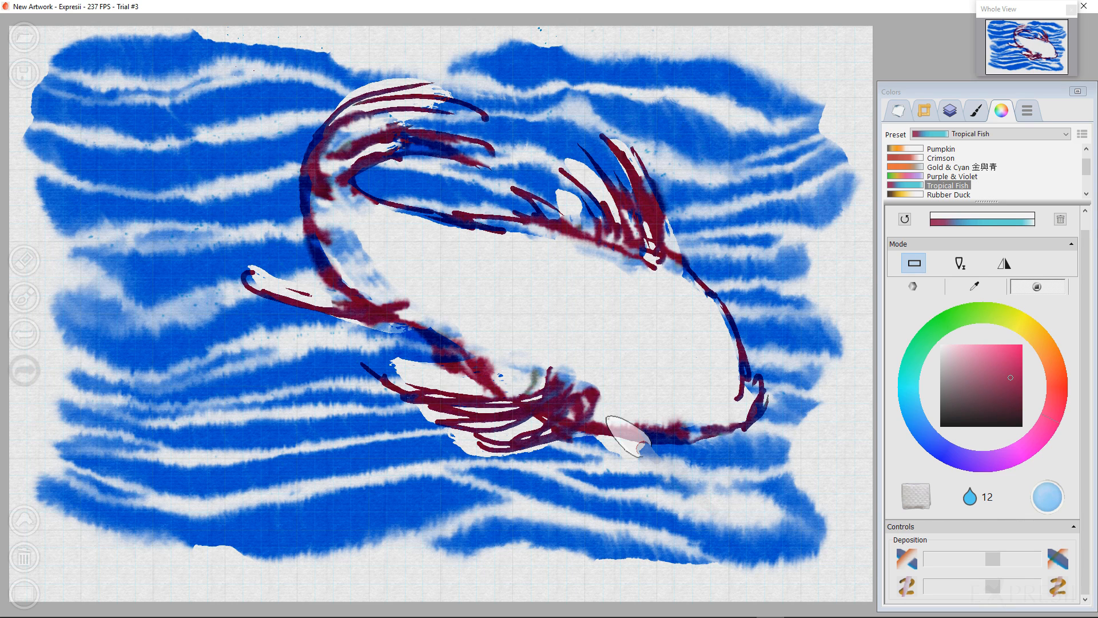
key(b)
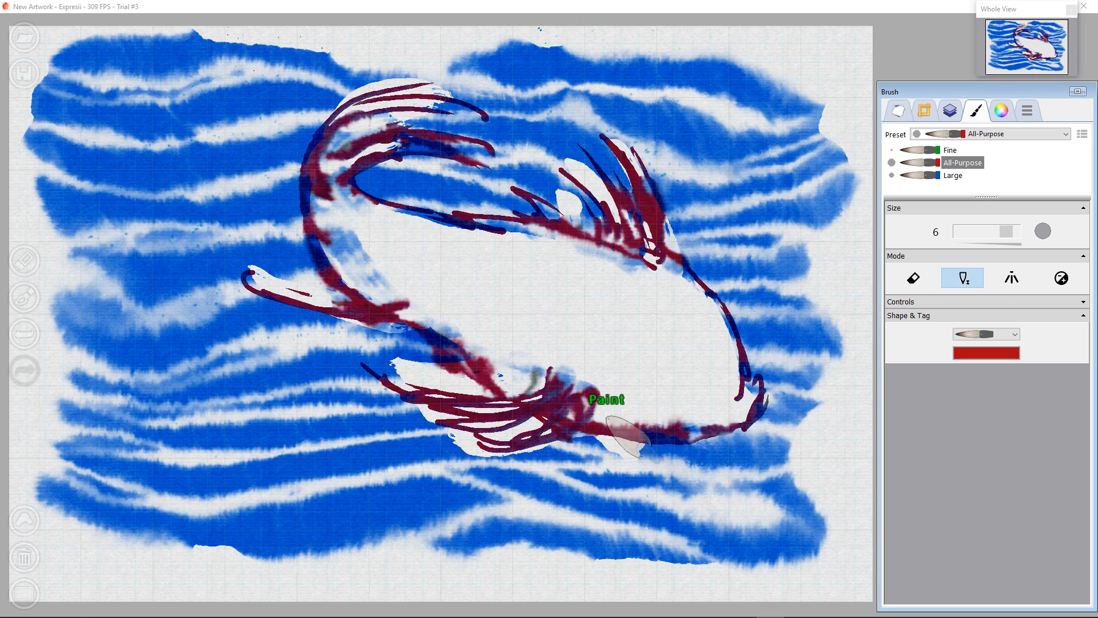
key(c)
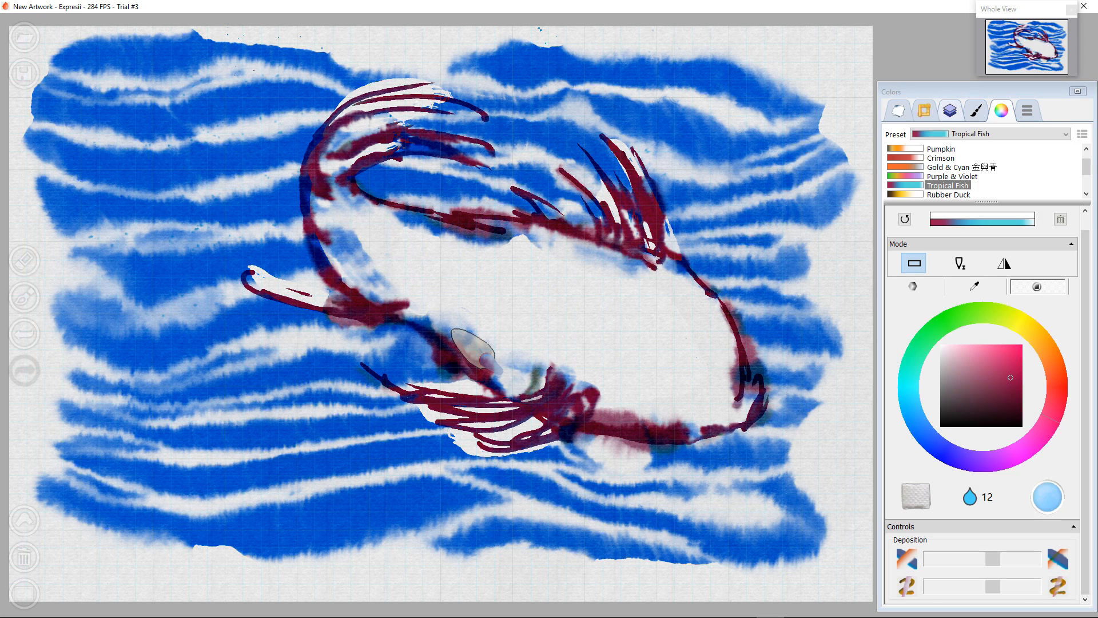
Step: Swap the two upper layers to put the fish on top, and load the All-Purpose brush at size 5 with near-black paint
click(949, 111)
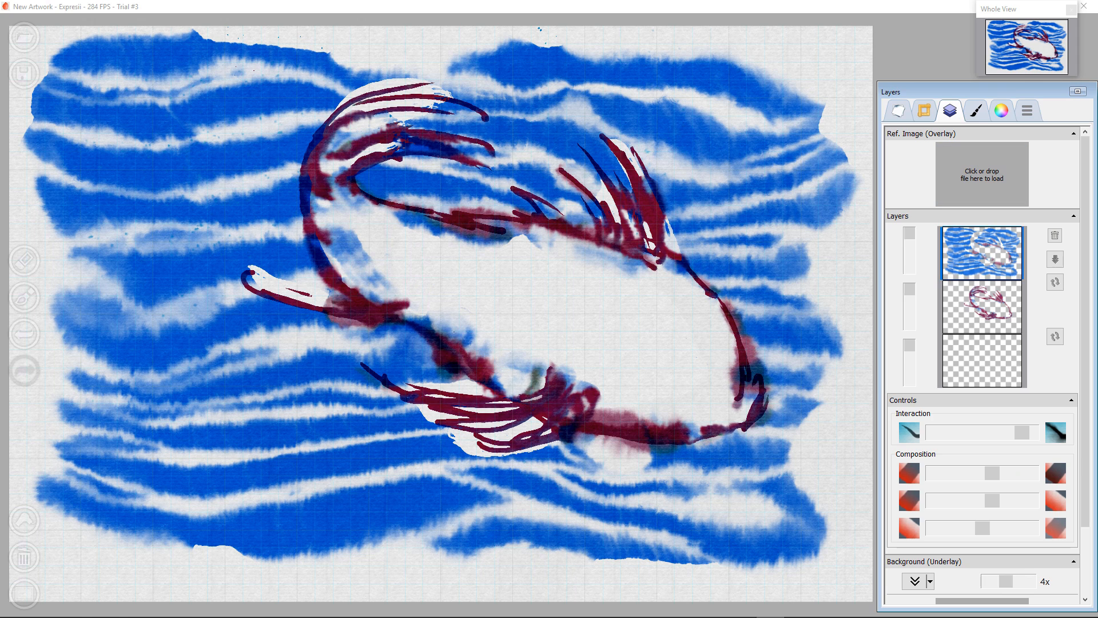
click(1055, 282)
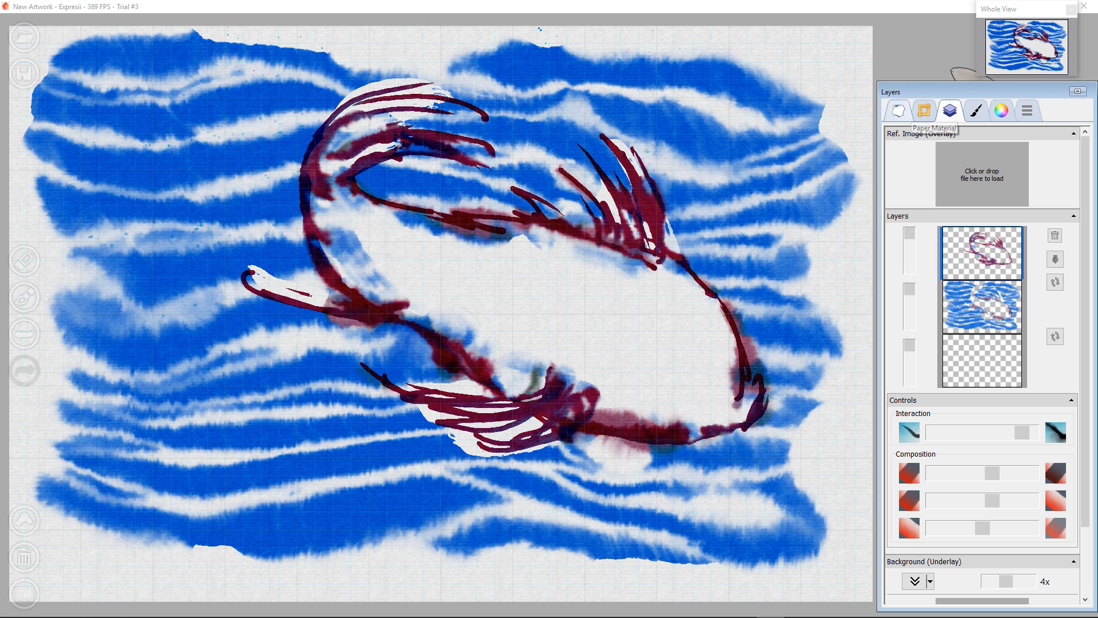
click(976, 110)
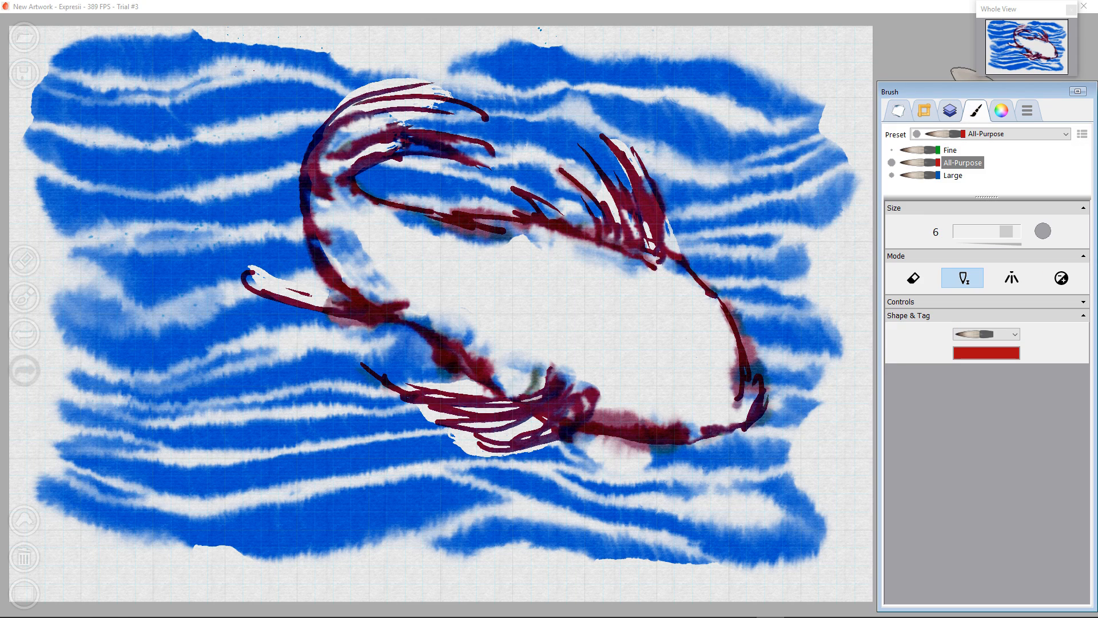
click(1001, 111)
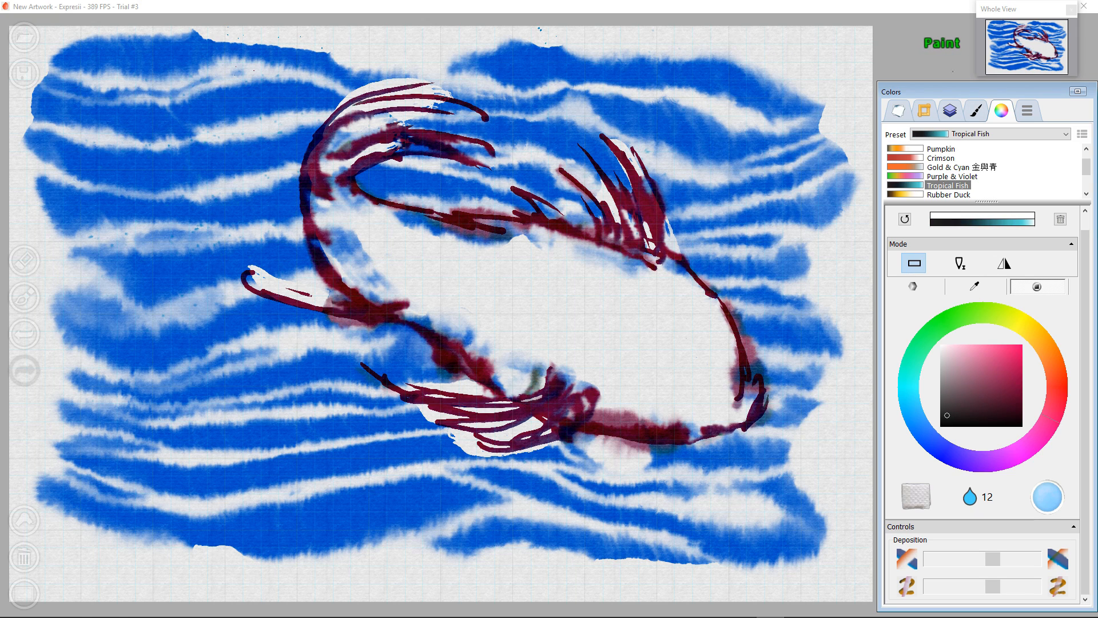
click(913, 263)
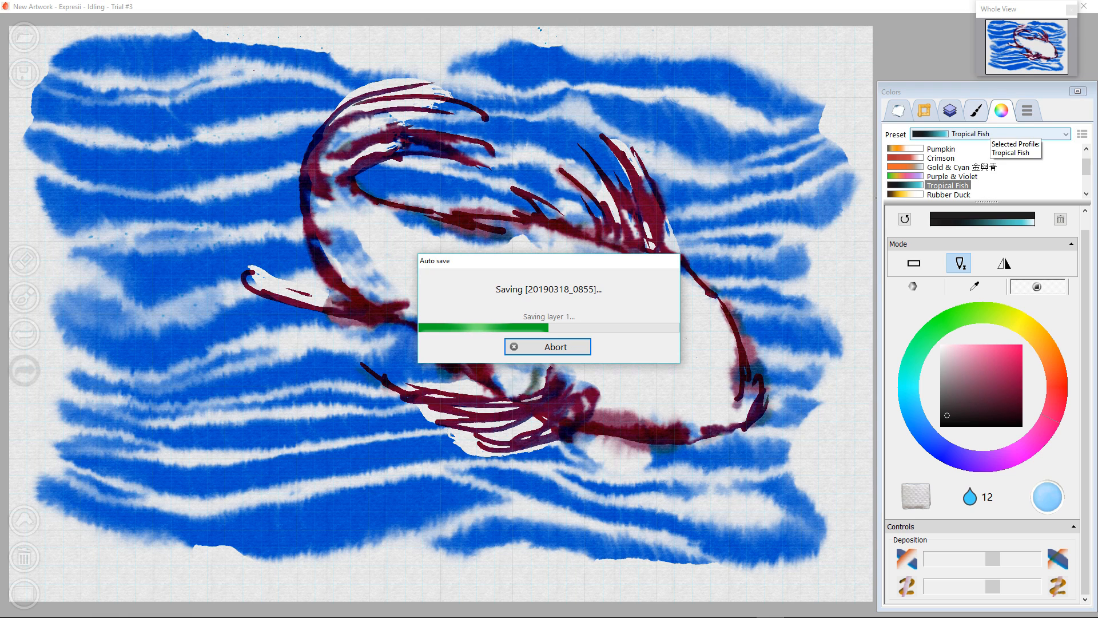
click(976, 110)
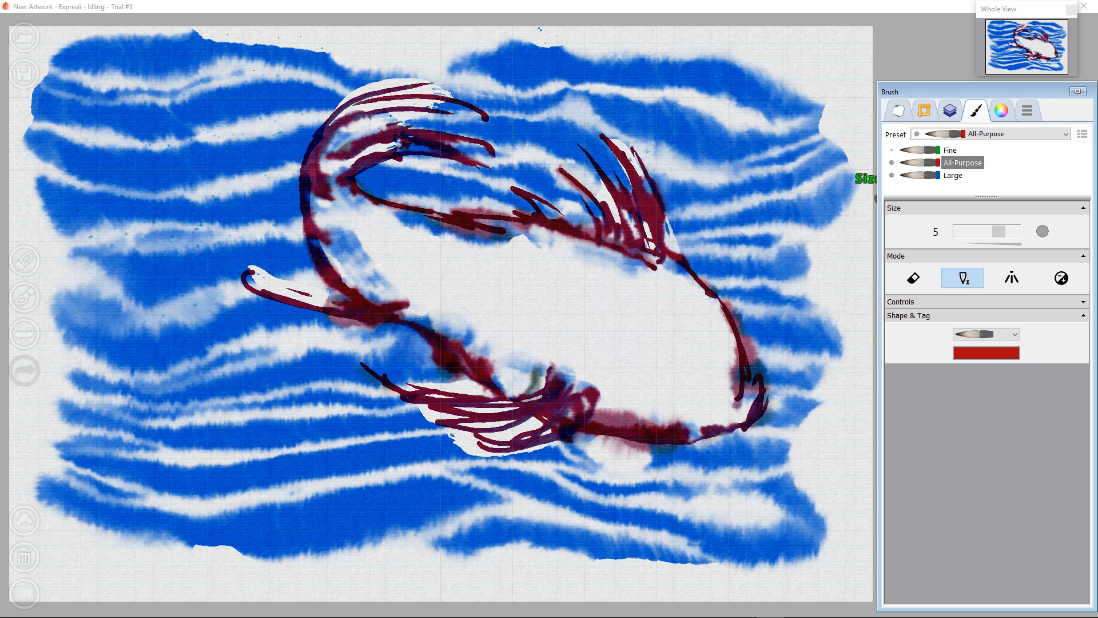
click(1001, 110)
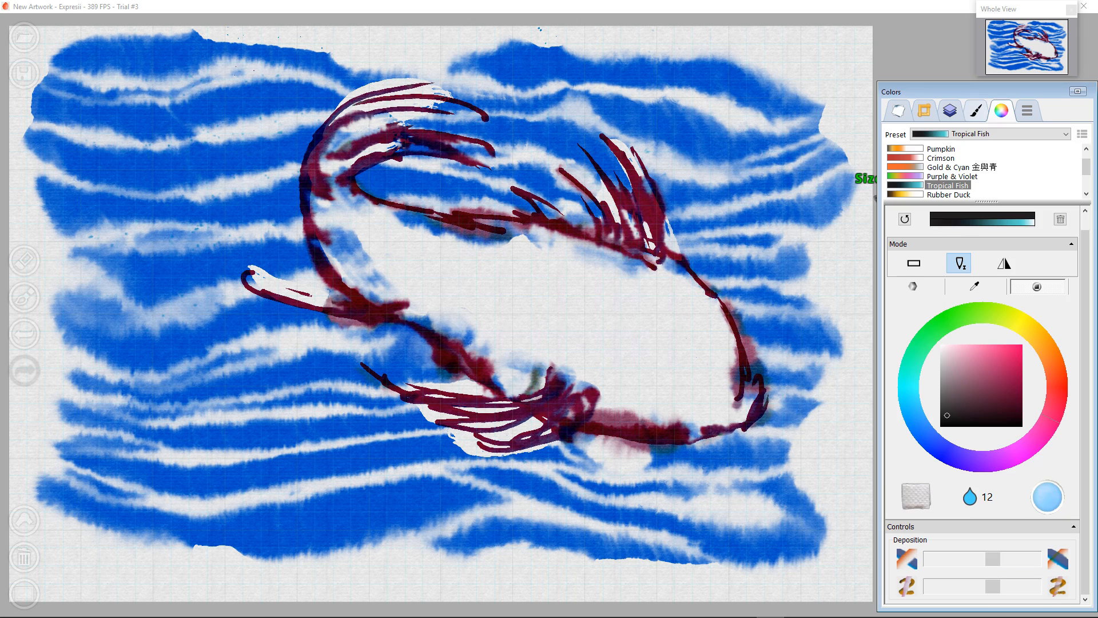
Step: Paint black patches from the tail base along the fish's back to mid-body, lowering the water amount to 7
mouse_move(367, 204)
mouse_down()
mouse_move(393, 214)
mouse_move(365, 222)
mouse_move(380, 229)
mouse_move(352, 251)
mouse_move(391, 218)
mouse_move(361, 234)
mouse_move(402, 221)
mouse_move(448, 234)
mouse_move(415, 230)
mouse_move(425, 230)
mouse_move(406, 246)
mouse_move(389, 298)
mouse_up()
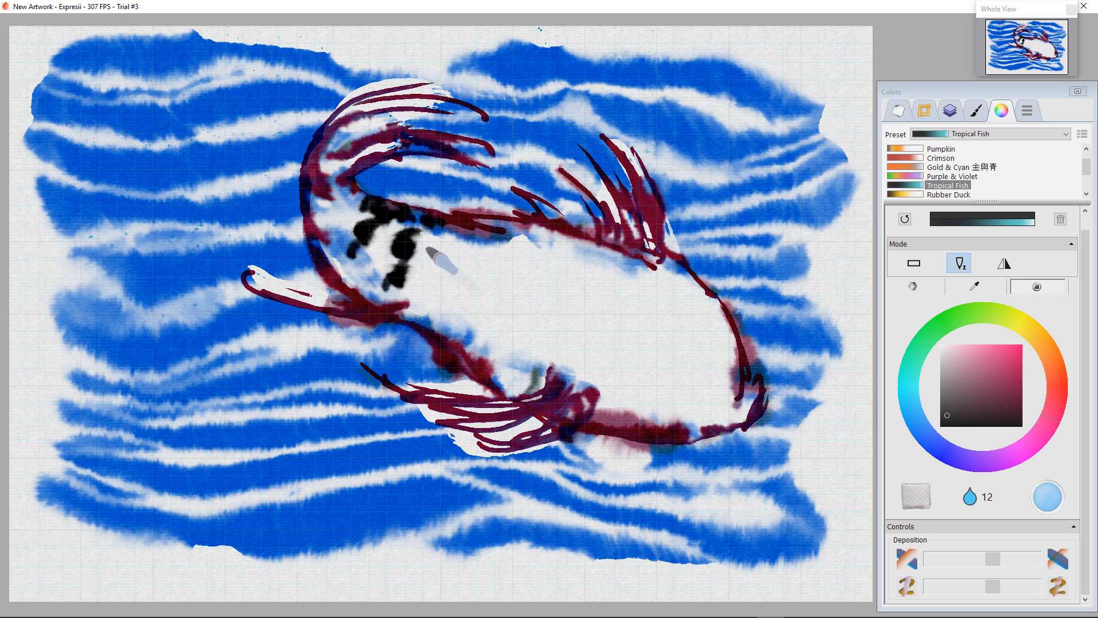
mouse_move(445, 234)
mouse_down()
mouse_move(510, 223)
mouse_move(515, 235)
mouse_move(446, 233)
mouse_move(463, 241)
mouse_move(447, 276)
mouse_move(464, 279)
mouse_move(488, 231)
mouse_move(454, 285)
mouse_move(461, 303)
mouse_move(447, 285)
mouse_move(427, 303)
mouse_move(455, 260)
mouse_up()
mouse_move(343, 177)
mouse_down()
mouse_move(329, 191)
mouse_move(338, 228)
mouse_up()
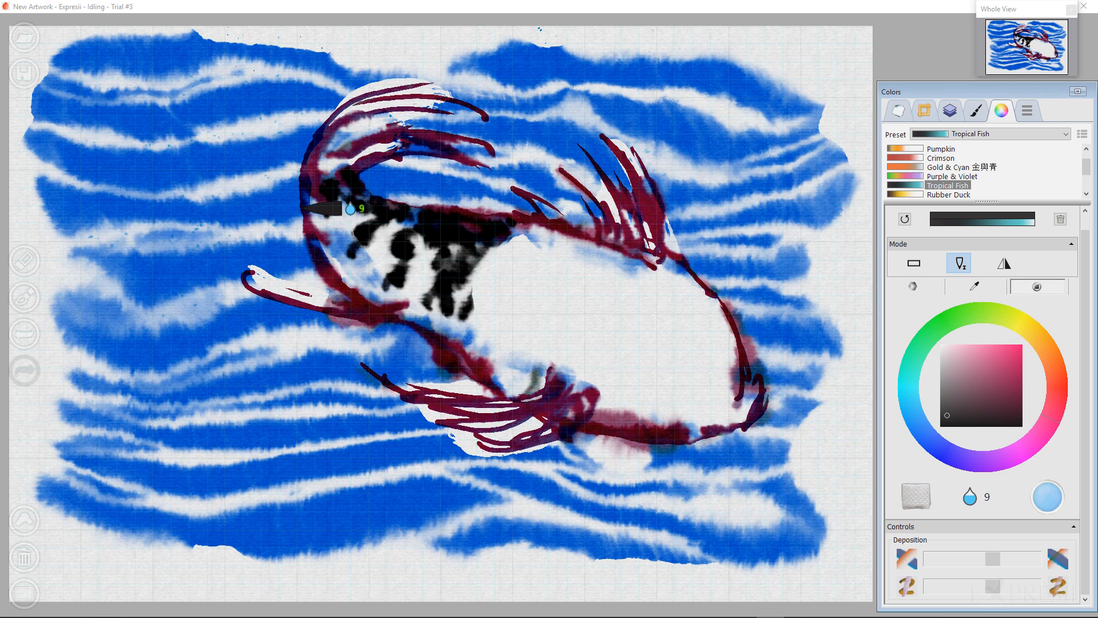
mouse_move(514, 241)
mouse_down()
mouse_move(524, 284)
mouse_move(511, 239)
mouse_move(527, 259)
mouse_move(505, 255)
mouse_move(502, 232)
mouse_move(513, 250)
mouse_move(528, 238)
mouse_move(511, 223)
mouse_move(572, 231)
mouse_move(522, 264)
mouse_move(517, 227)
mouse_move(526, 251)
mouse_move(506, 261)
mouse_move(509, 286)
mouse_move(509, 266)
mouse_move(493, 288)
mouse_move(510, 272)
mouse_move(507, 313)
mouse_move(494, 283)
mouse_move(501, 330)
mouse_up()
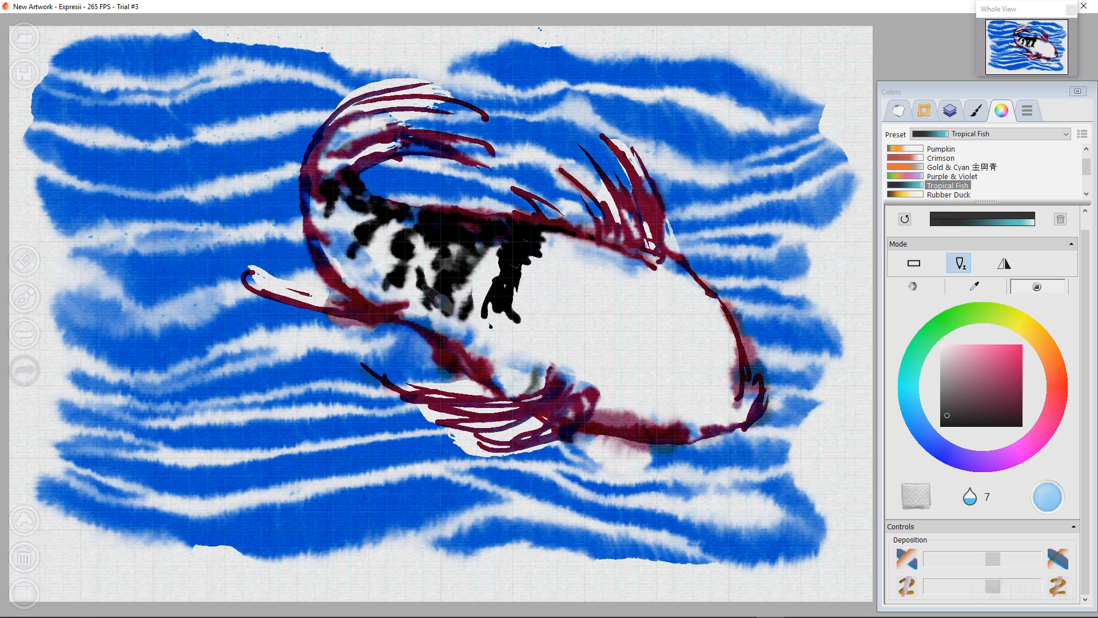
Step: Extend the black markings down to the belly and along the back into the dorsal fin strokes
drag(408, 322, 455, 366)
mouse_move(506, 321)
mouse_down()
mouse_move(516, 347)
mouse_move(509, 358)
mouse_move(491, 345)
mouse_move(518, 361)
mouse_move(486, 362)
mouse_move(518, 380)
mouse_up()
mouse_move(534, 264)
mouse_down()
mouse_move(559, 271)
mouse_move(551, 256)
mouse_move(599, 258)
mouse_move(614, 274)
mouse_move(628, 251)
mouse_move(626, 263)
mouse_move(585, 249)
mouse_move(646, 253)
mouse_move(615, 167)
mouse_move(635, 236)
mouse_up()
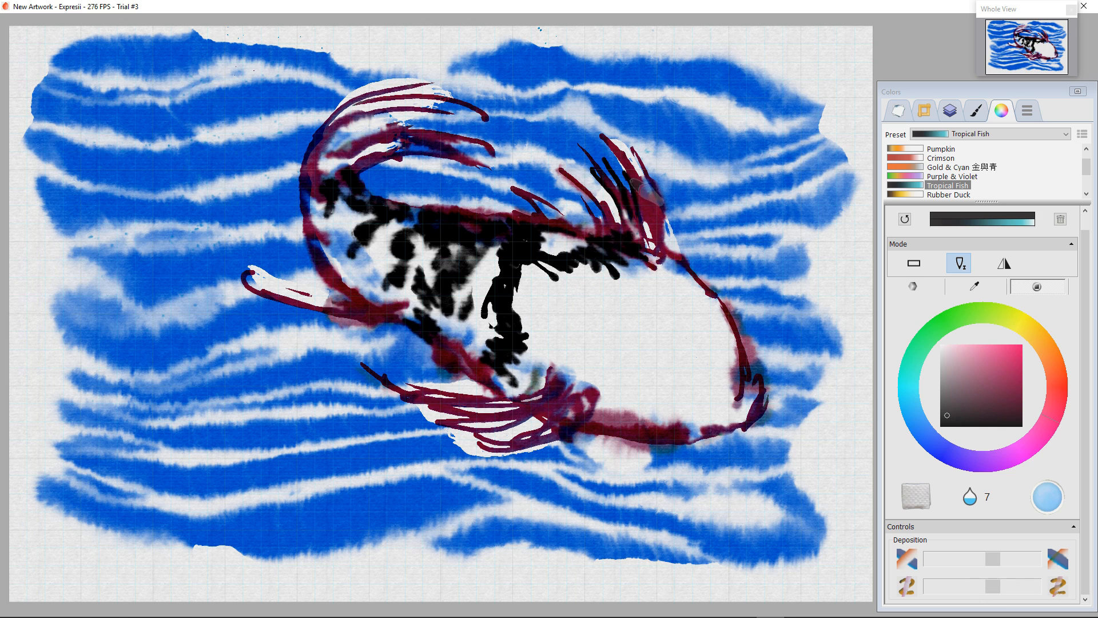
drag(627, 245, 656, 252)
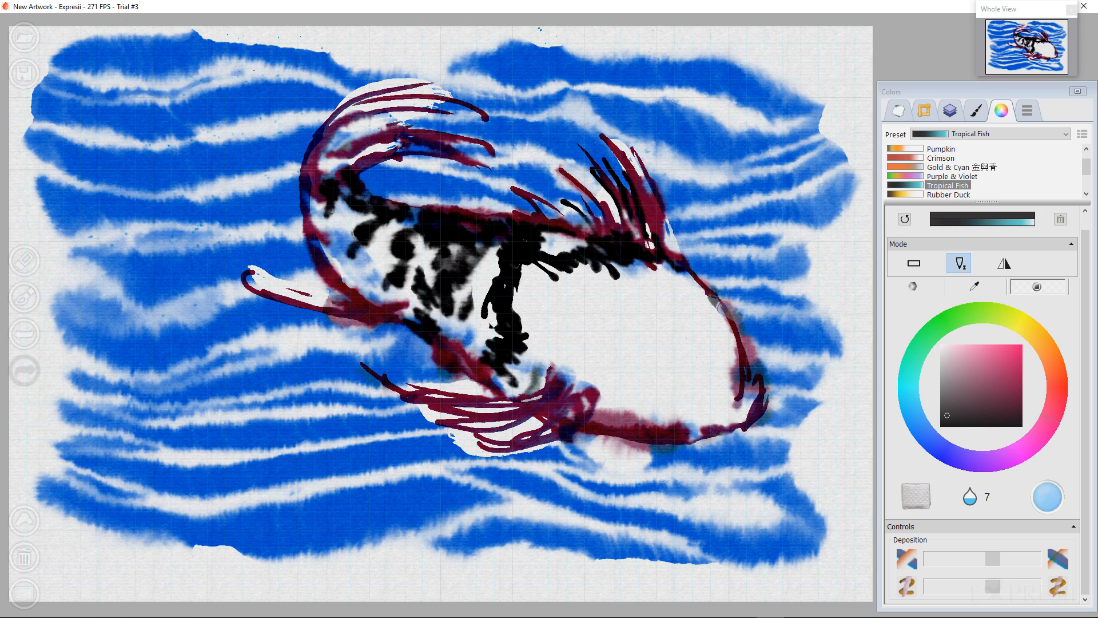
drag(582, 273, 593, 270)
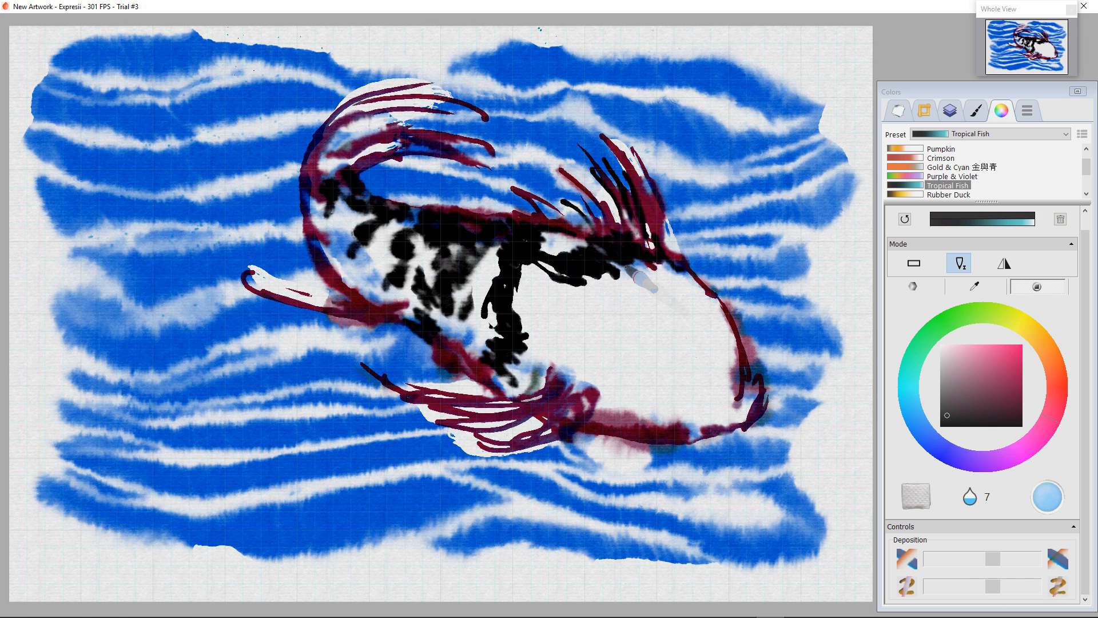
Step: Pick a bright red and paint patches on the fish's head and between the black markings to the tail base
click(1057, 383)
click(1020, 347)
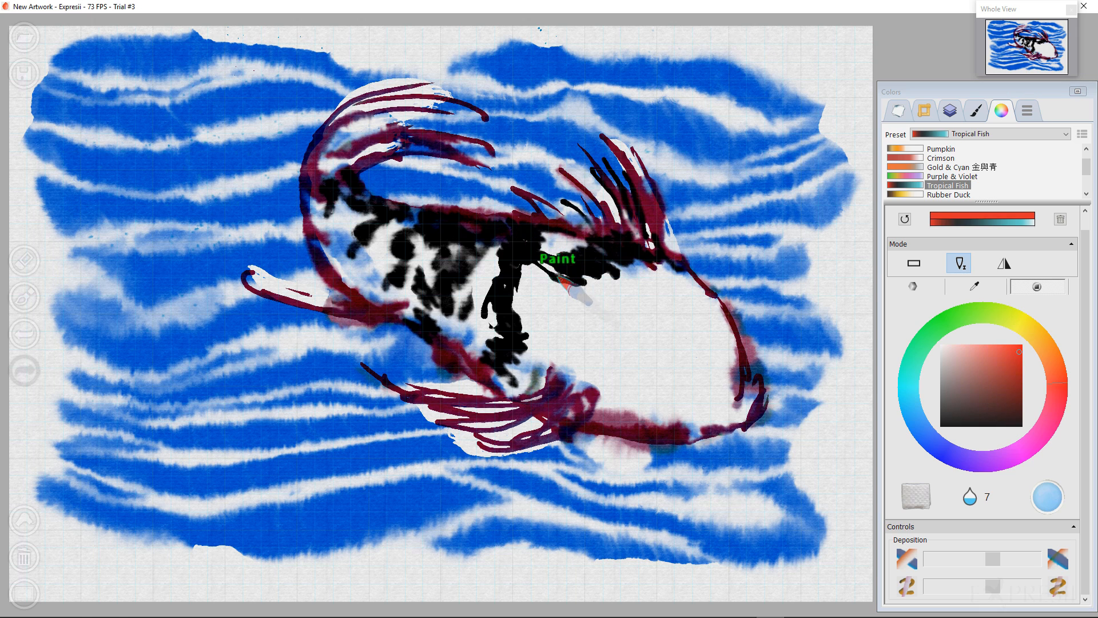
click(976, 110)
drag(990, 231, 999, 231)
mouse_move(654, 274)
mouse_down()
mouse_move(679, 284)
mouse_move(624, 263)
mouse_move(672, 295)
mouse_move(609, 281)
mouse_up()
mouse_move(663, 309)
mouse_down()
mouse_move(614, 280)
mouse_move(680, 317)
mouse_move(664, 262)
mouse_move(698, 309)
mouse_move(677, 327)
mouse_move(657, 299)
mouse_move(644, 320)
mouse_move(613, 298)
mouse_up()
mouse_move(554, 247)
mouse_down()
mouse_move(546, 287)
mouse_move(547, 266)
mouse_move(530, 266)
mouse_move(533, 303)
mouse_move(516, 282)
mouse_move(520, 316)
mouse_move(508, 273)
mouse_move(483, 247)
mouse_move(472, 336)
mouse_move(464, 292)
mouse_move(451, 310)
mouse_move(405, 275)
mouse_move(427, 220)
mouse_move(412, 248)
mouse_move(423, 256)
mouse_move(402, 251)
mouse_move(407, 291)
mouse_move(385, 293)
mouse_move(356, 228)
mouse_move(385, 227)
mouse_move(362, 242)
mouse_move(363, 257)
mouse_move(393, 282)
mouse_move(358, 261)
mouse_move(336, 213)
mouse_up()
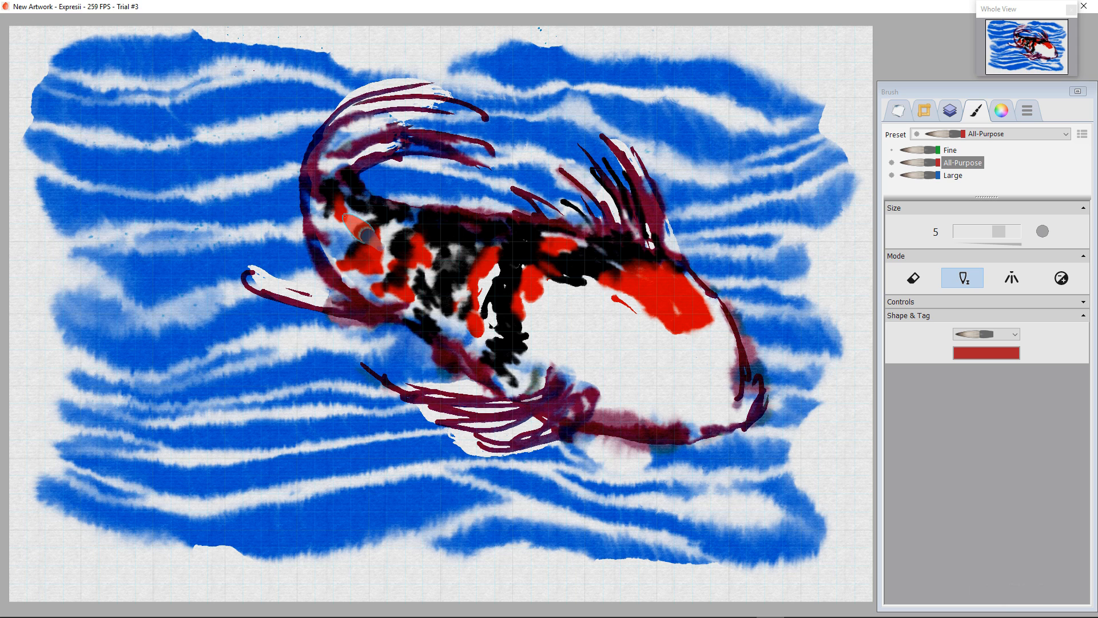
Step: Pick a light orange and paint it behind the head, on the belly fin and across the fish's lower head
click(1000, 110)
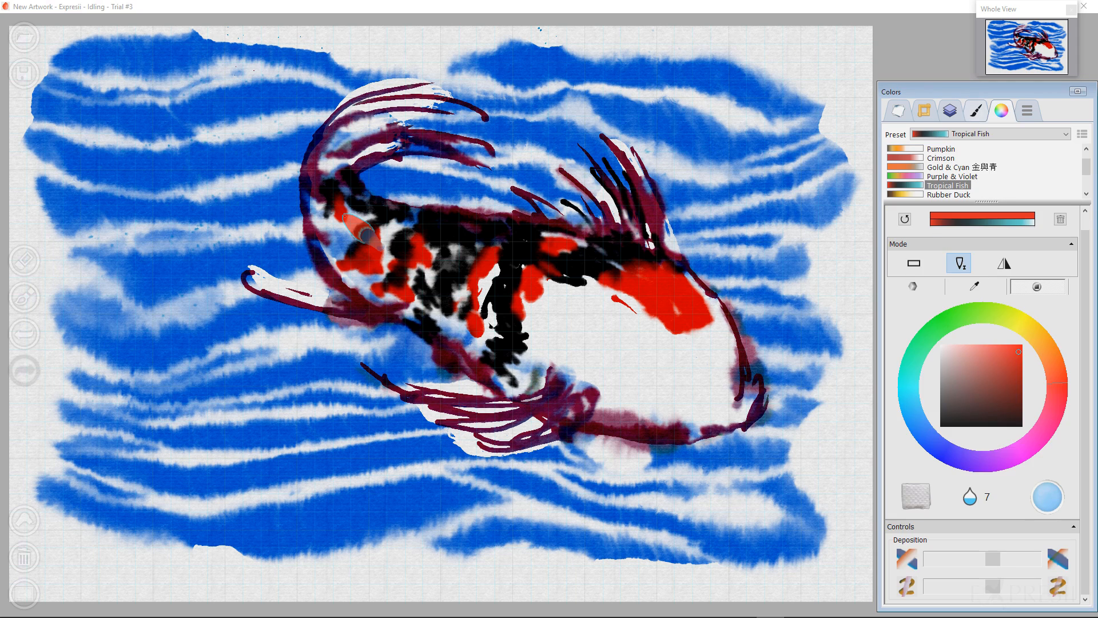
click(1051, 360)
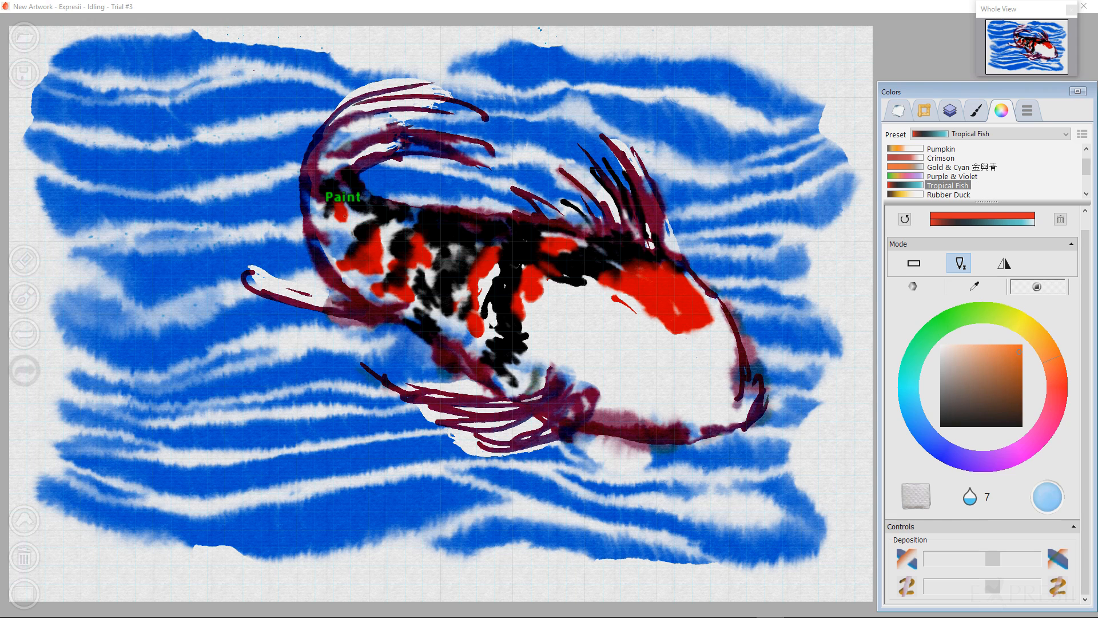
drag(1015, 350, 985, 346)
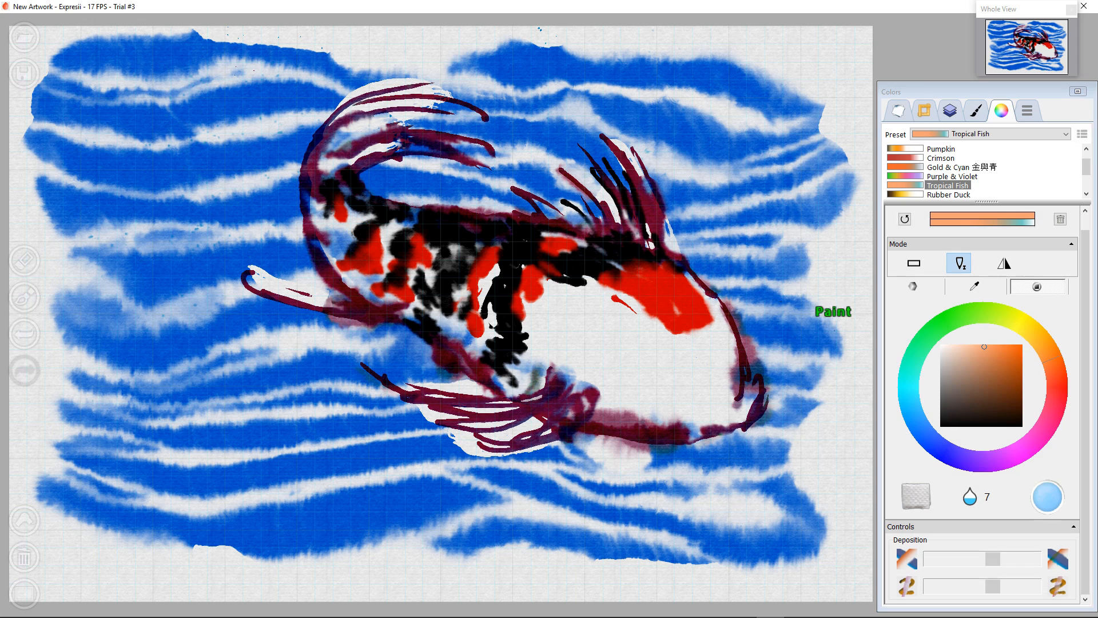
mouse_move(529, 283)
mouse_down()
mouse_move(524, 331)
mouse_move(554, 378)
mouse_up()
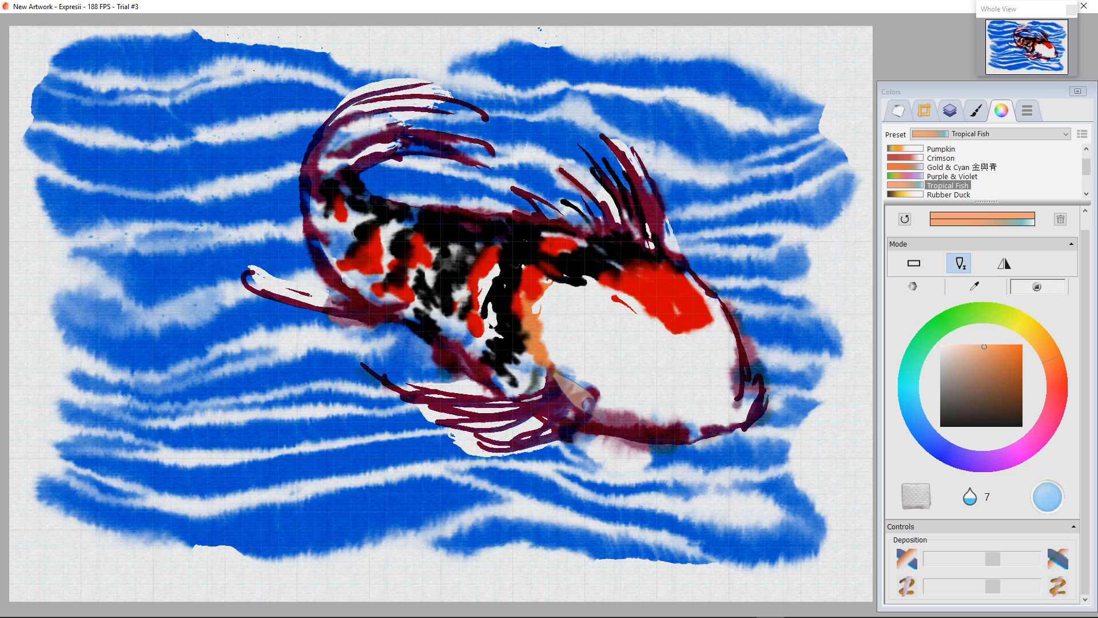
drag(487, 408, 512, 429)
mouse_move(596, 383)
mouse_down()
mouse_move(617, 411)
mouse_move(660, 416)
mouse_up()
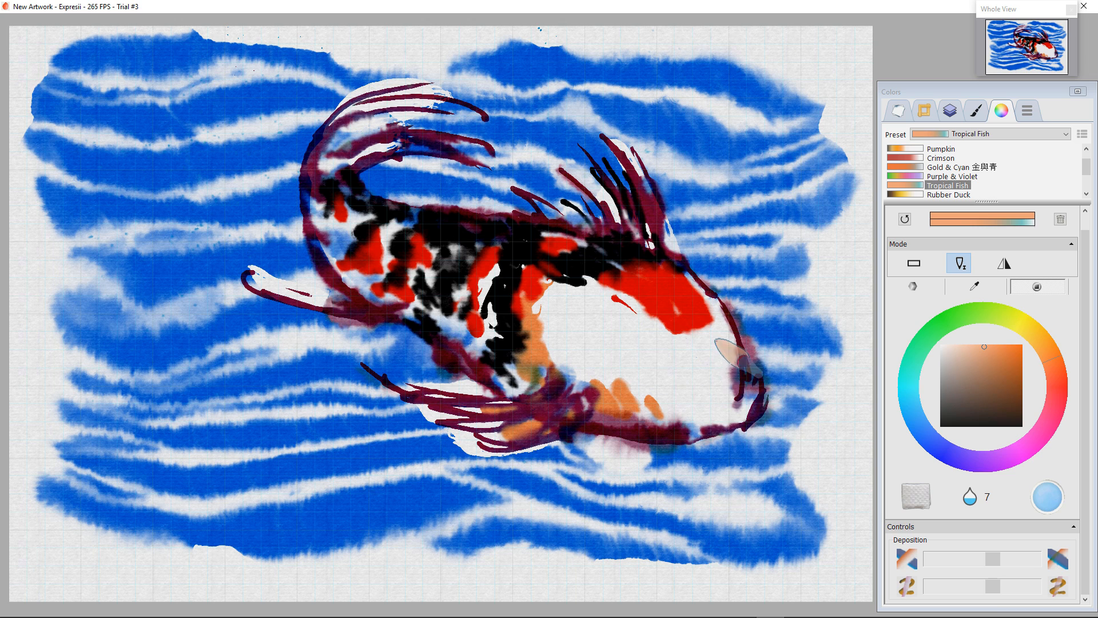
drag(719, 347, 722, 384)
mouse_move(710, 324)
mouse_down()
mouse_move(724, 400)
mouse_move(693, 366)
mouse_move(681, 368)
mouse_move(719, 402)
mouse_move(664, 375)
mouse_move(693, 402)
mouse_move(653, 403)
mouse_move(695, 438)
mouse_move(737, 443)
mouse_move(769, 418)
mouse_move(774, 434)
mouse_move(688, 440)
mouse_move(710, 432)
mouse_move(659, 407)
mouse_move(665, 437)
mouse_move(627, 399)
mouse_move(623, 373)
mouse_move(665, 390)
mouse_move(620, 341)
mouse_move(662, 365)
mouse_move(580, 301)
mouse_move(680, 372)
mouse_up()
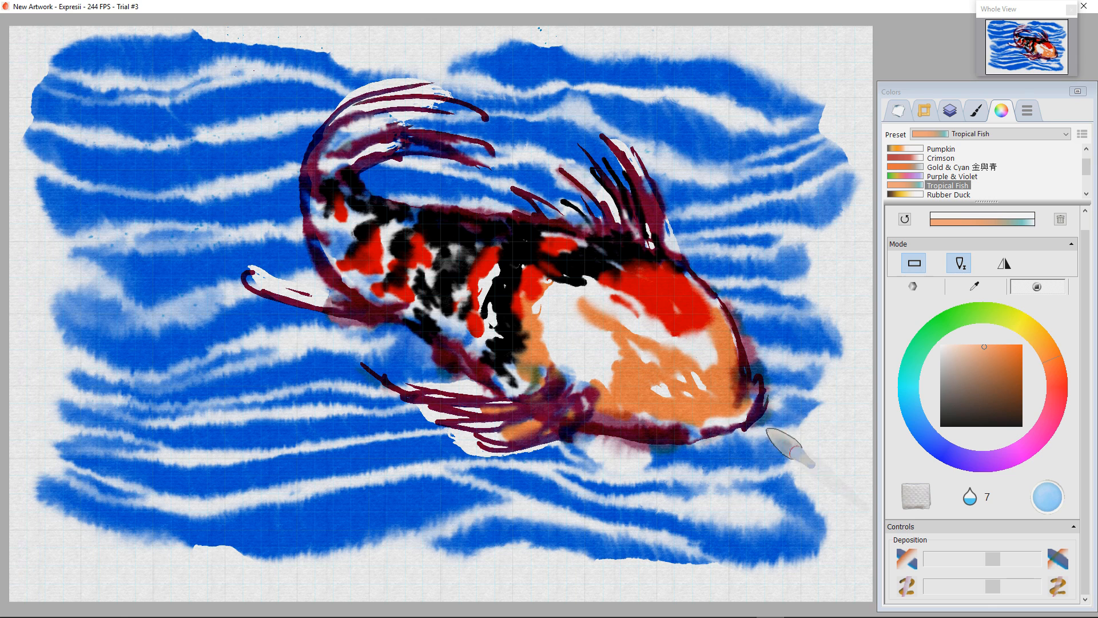
Step: Raise the water amount to 10 and blend the red and orange on the fish's head with clear water
drag(993, 586, 931, 586)
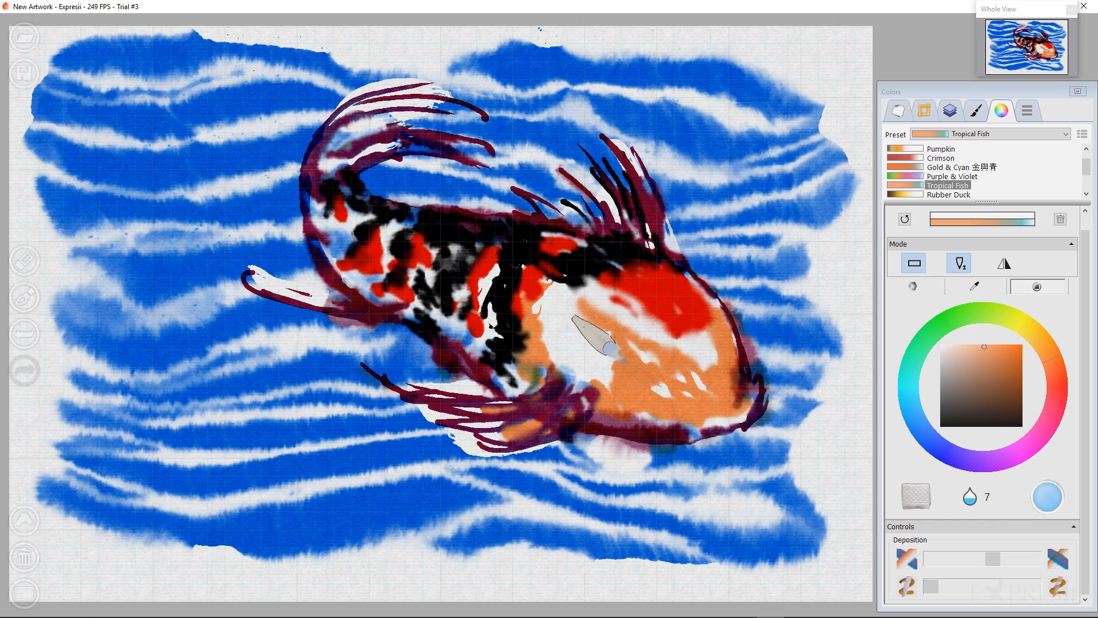
drag(931, 586, 993, 586)
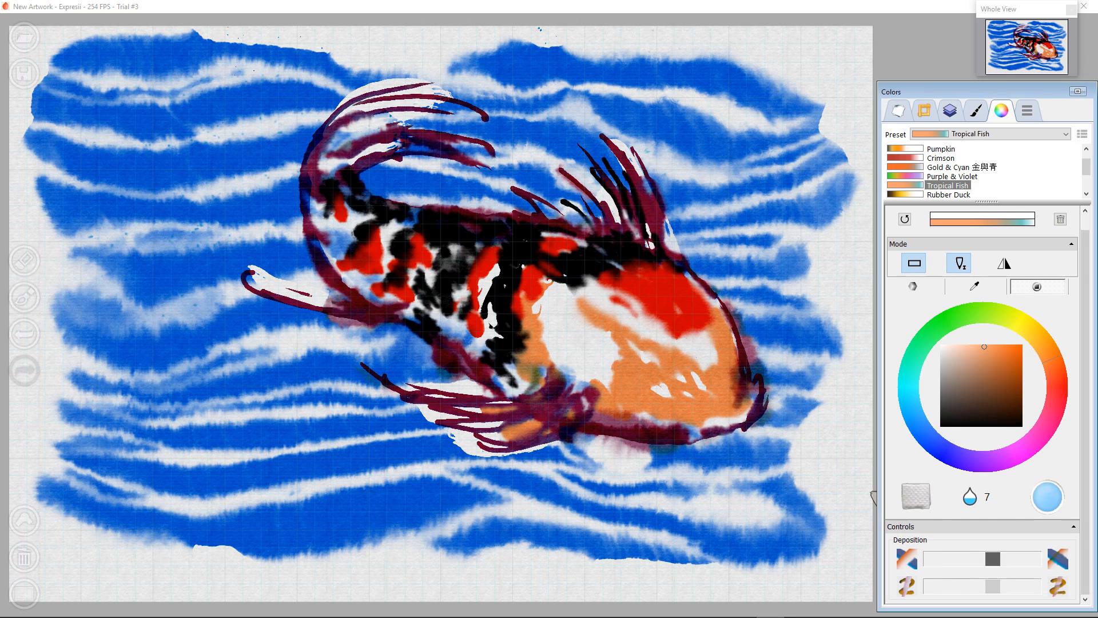
click(1047, 496)
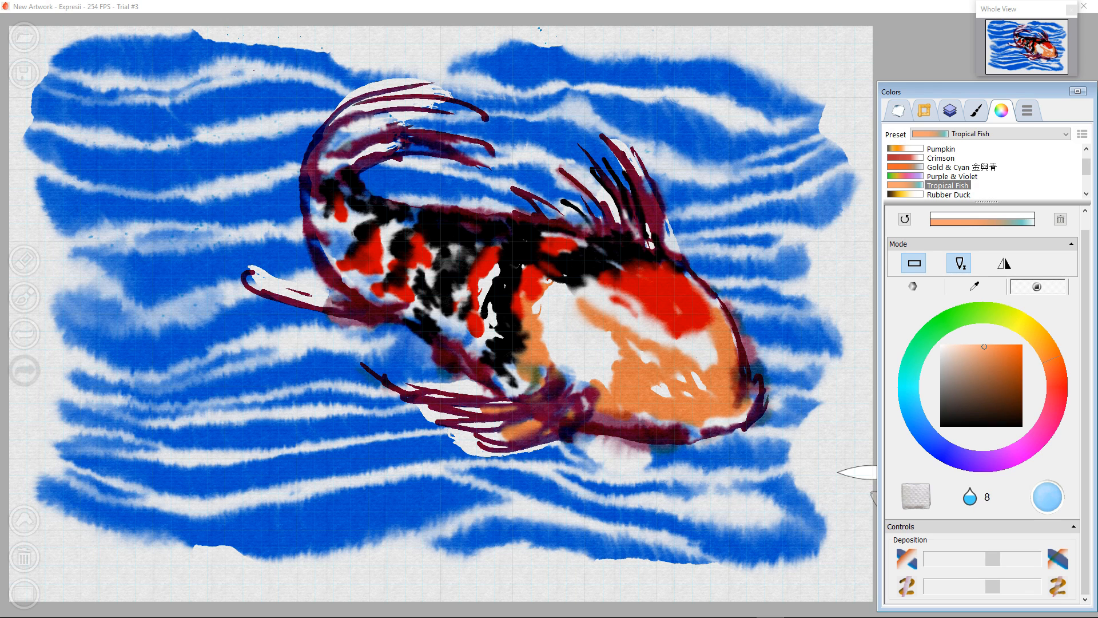
mouse_move(630, 389)
mouse_down()
mouse_move(613, 375)
mouse_move(588, 382)
mouse_move(651, 404)
mouse_move(626, 367)
mouse_move(672, 377)
mouse_move(652, 338)
mouse_move(658, 311)
mouse_move(683, 320)
mouse_move(675, 334)
mouse_move(646, 323)
mouse_move(675, 298)
mouse_move(617, 280)
mouse_move(630, 326)
mouse_move(675, 326)
mouse_move(687, 343)
mouse_move(715, 349)
mouse_move(732, 338)
mouse_move(709, 304)
mouse_move(724, 403)
mouse_up()
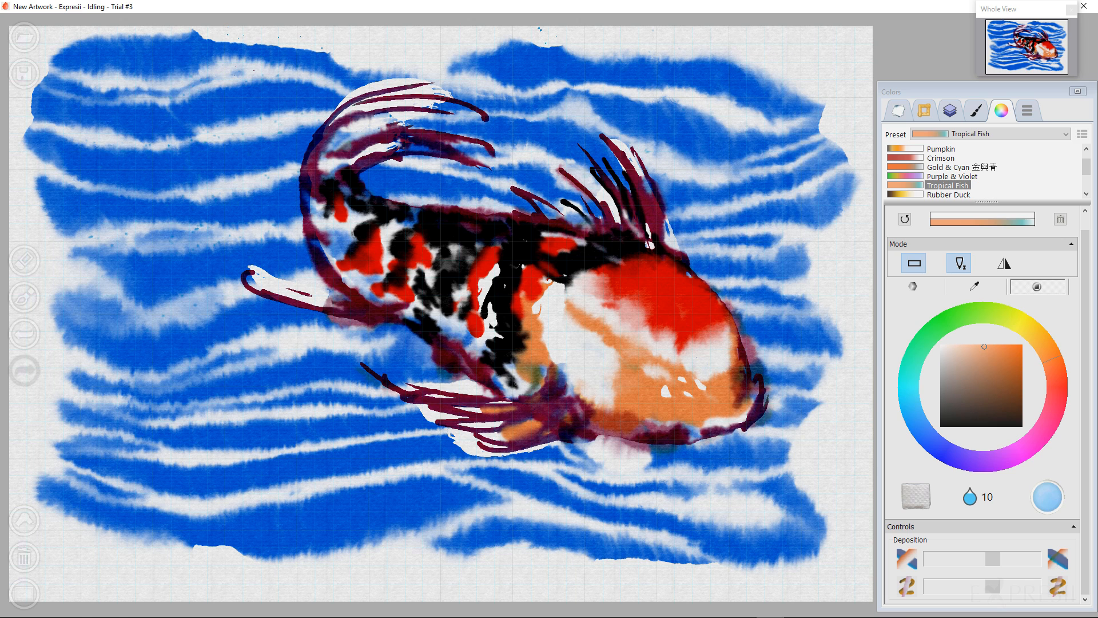
Step: Wash clear water over the narrow left fin, the belly edge and the tail base to blend their colours
mouse_move(297, 284)
mouse_down()
mouse_move(255, 266)
mouse_move(320, 298)
mouse_up()
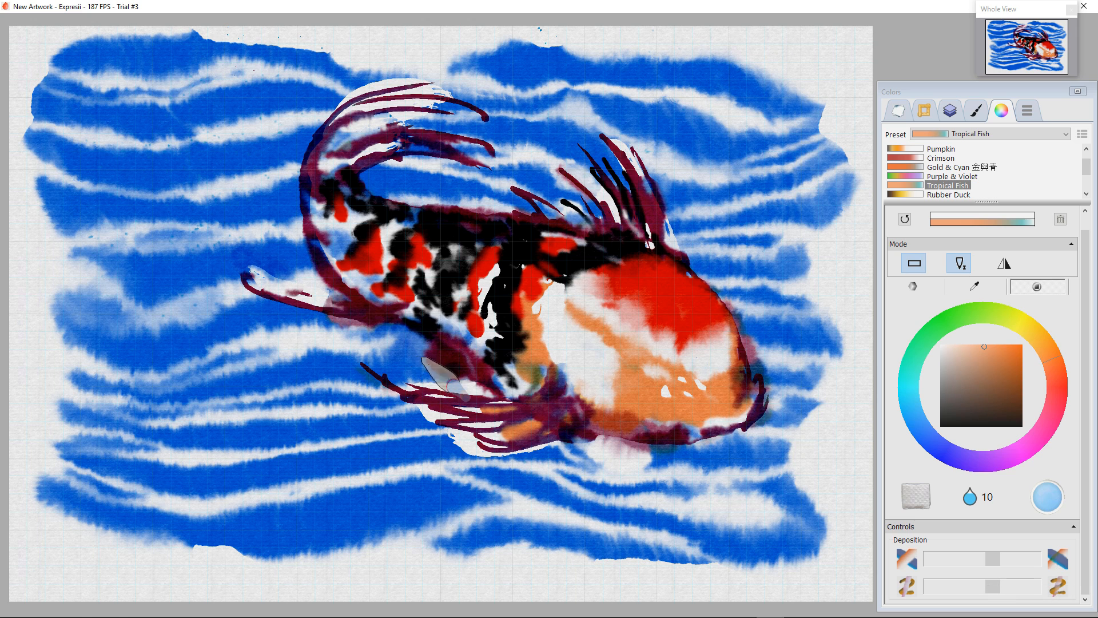
mouse_move(426, 326)
mouse_down()
mouse_move(437, 366)
mouse_move(400, 337)
mouse_move(492, 395)
mouse_move(557, 396)
mouse_up()
mouse_move(349, 281)
mouse_down()
mouse_move(343, 269)
mouse_move(366, 252)
mouse_move(384, 263)
mouse_move(371, 246)
mouse_move(332, 229)
mouse_move(318, 274)
mouse_move(341, 286)
mouse_move(329, 291)
mouse_move(337, 304)
mouse_move(306, 238)
mouse_up()
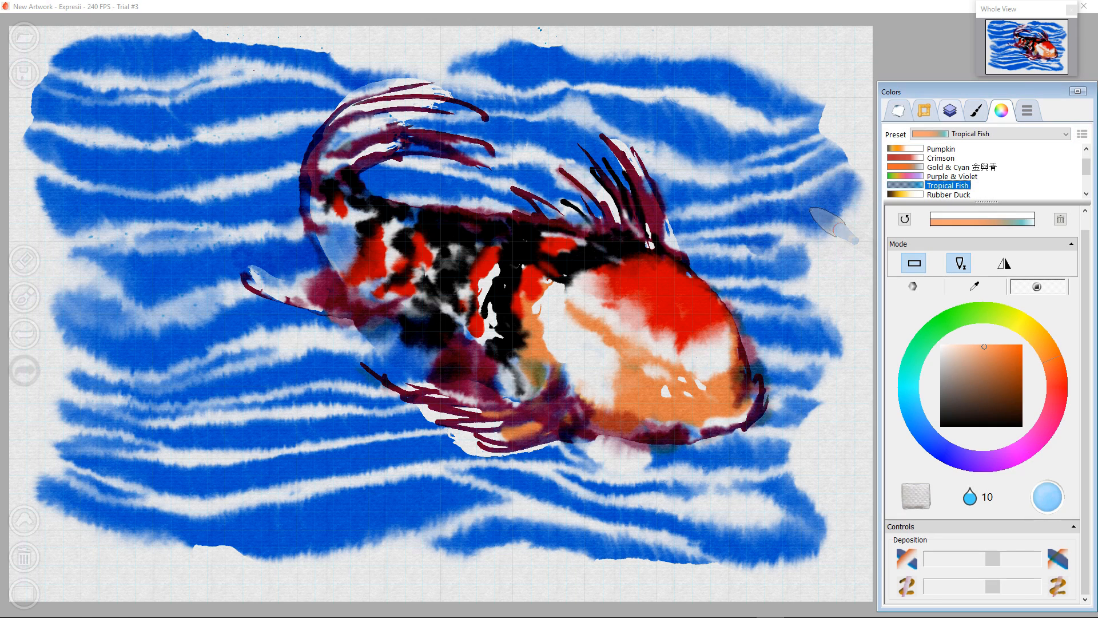
Step: Merge the fish layer into the blue stripes layer and move the merged painting to the bottom layer
click(950, 110)
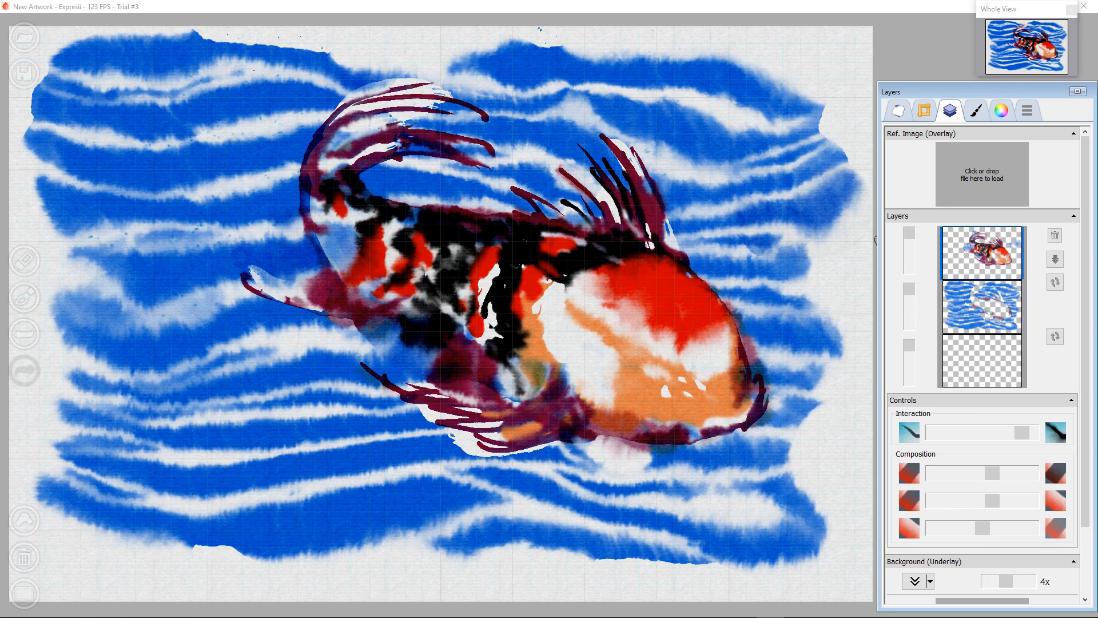
click(1055, 259)
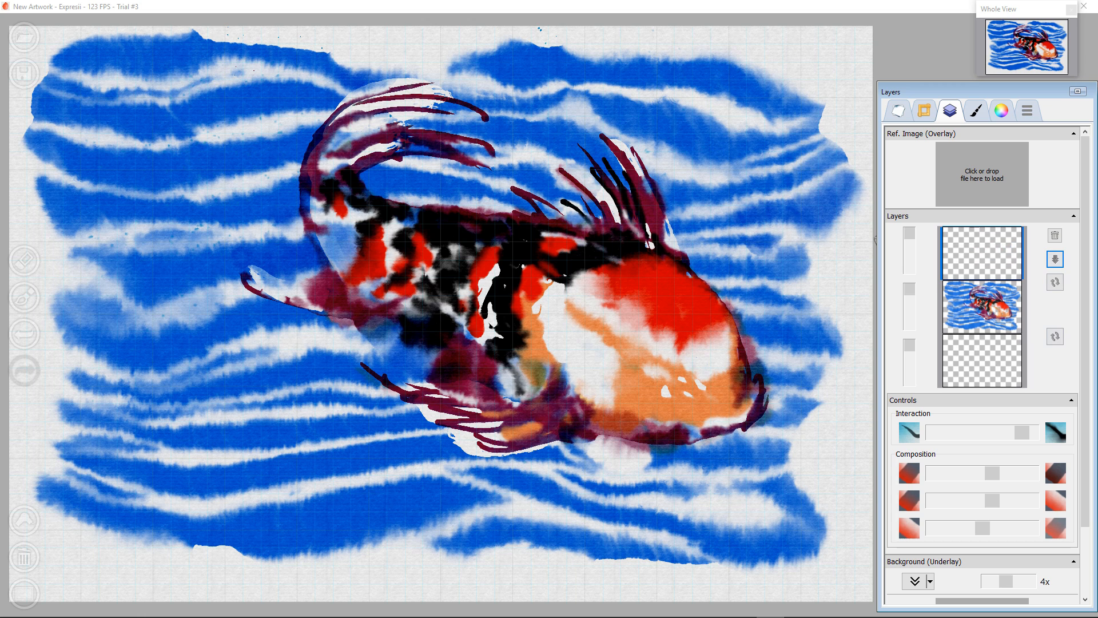
click(1055, 282)
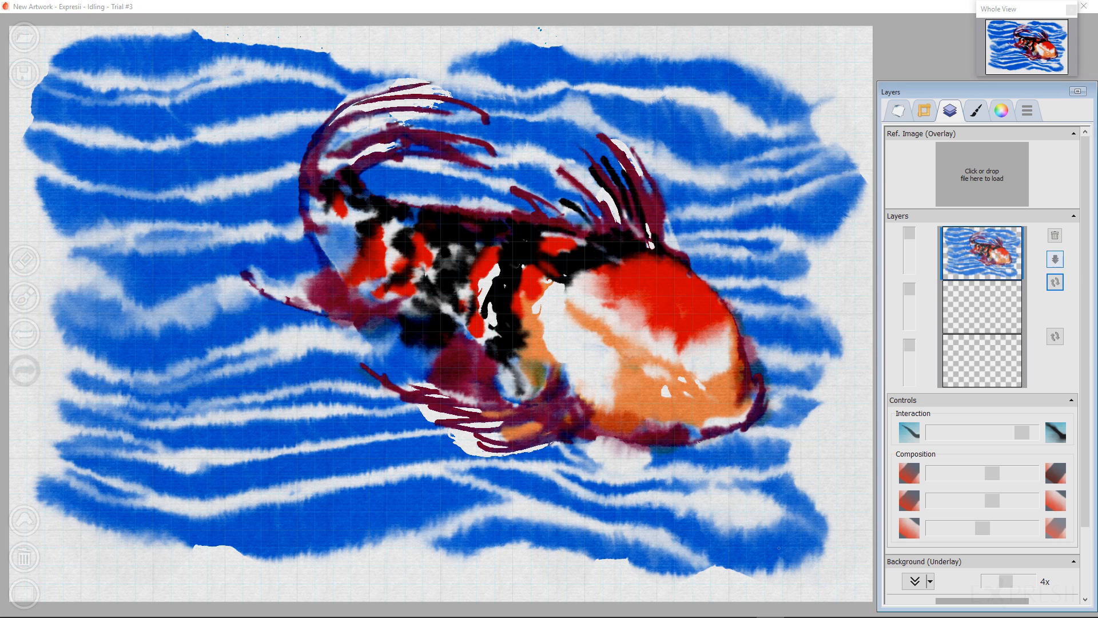
click(1055, 259)
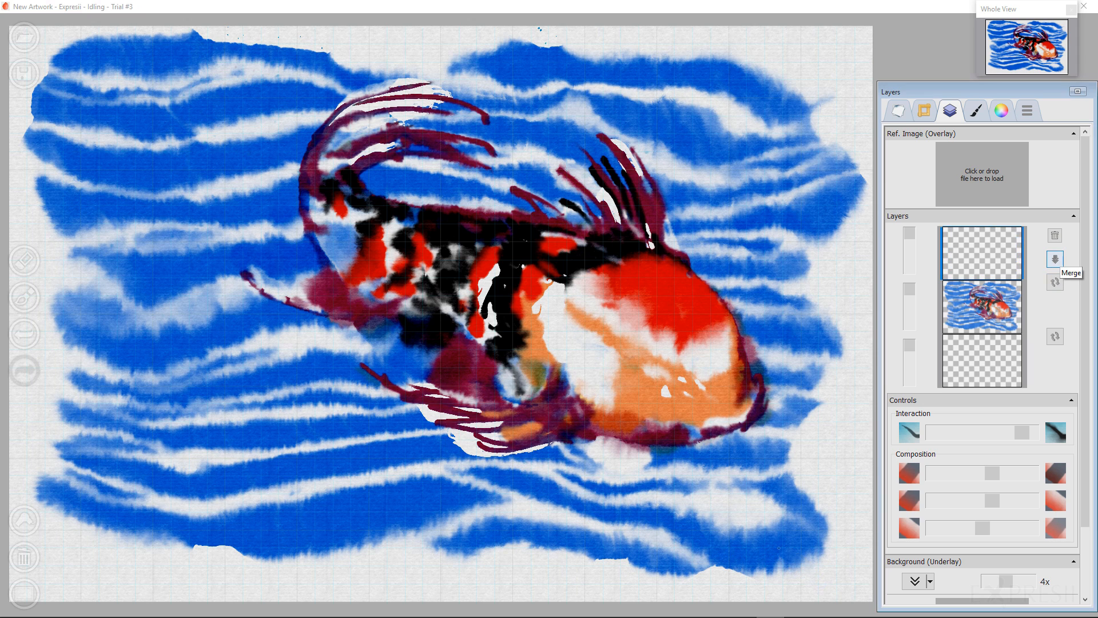
click(1055, 336)
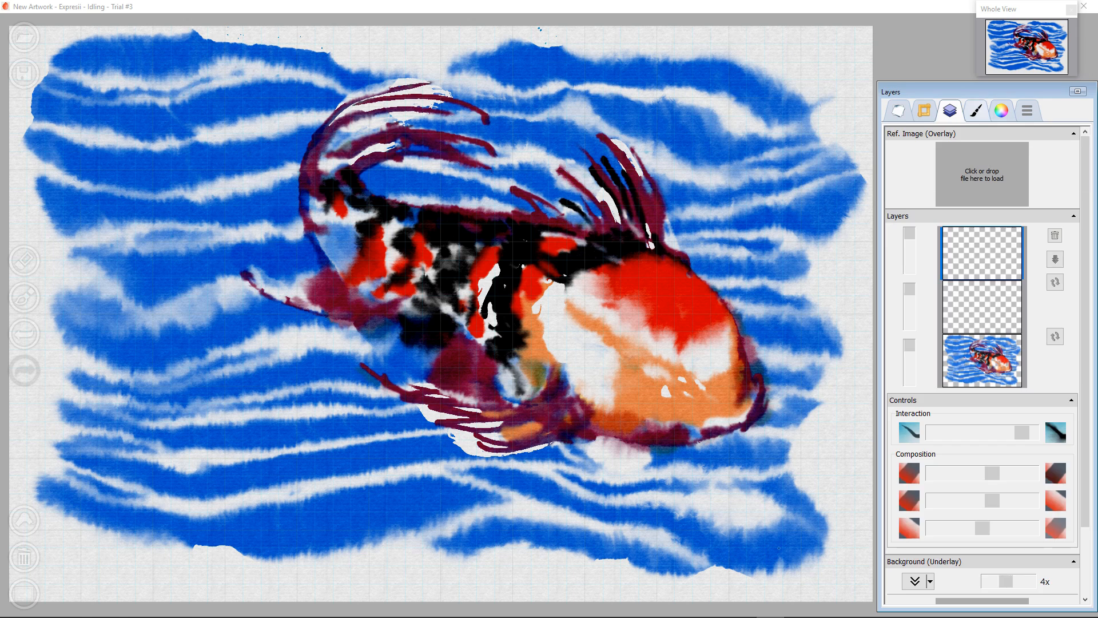
Step: Paint a near-black eye on the fish's head with the Fine brush at water amount 6, and soften it with clear water
click(976, 110)
key(1)
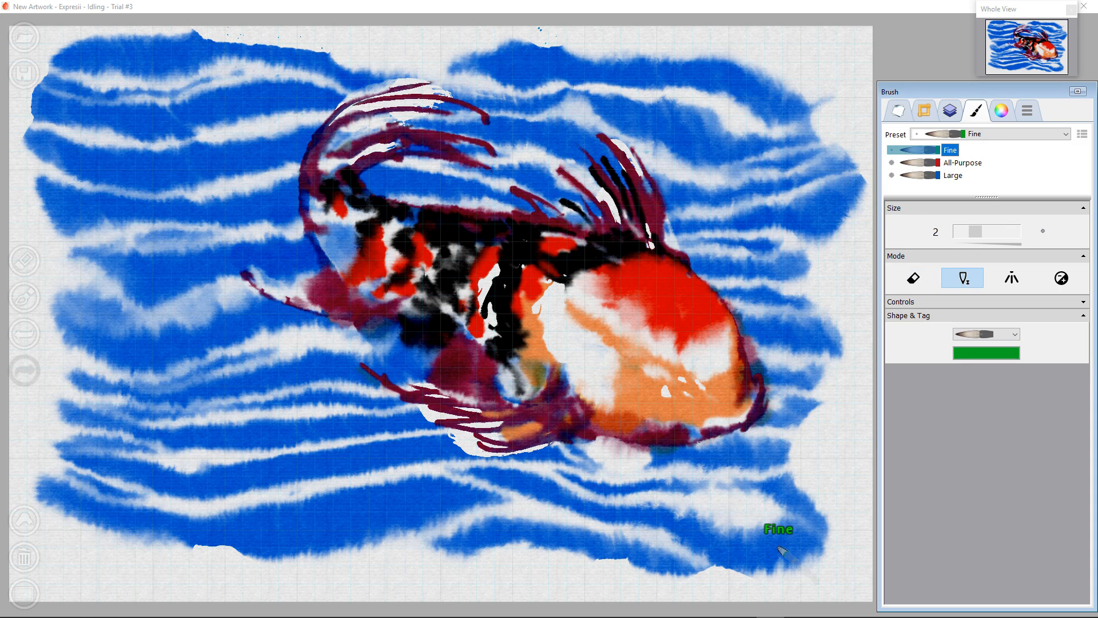
click(1001, 111)
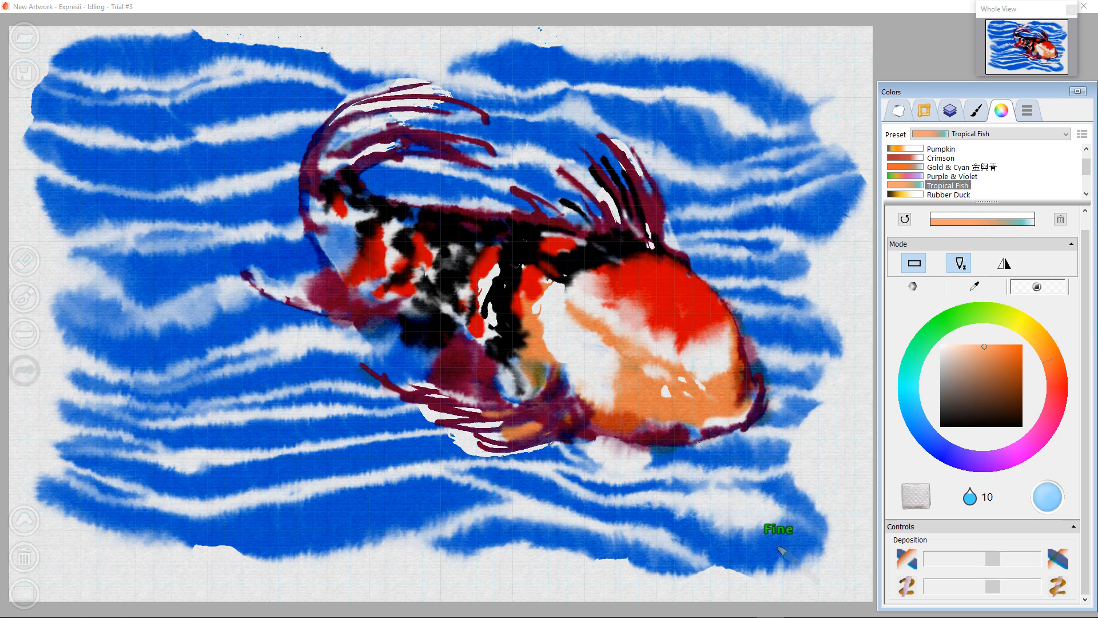
key(Left)
key(Left)
key(Left)
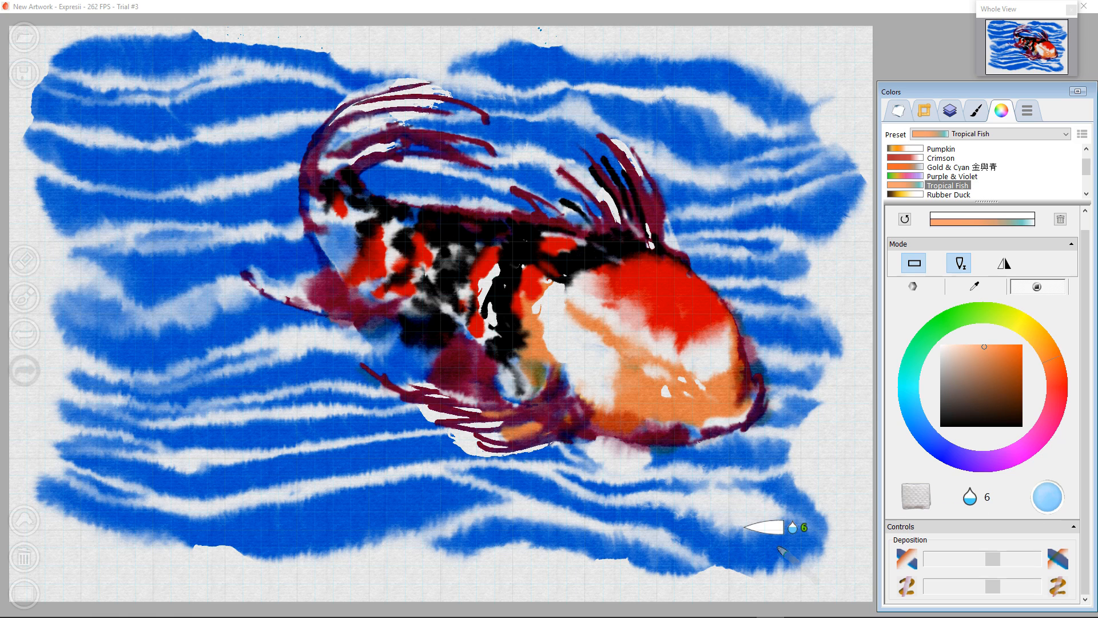
key(w)
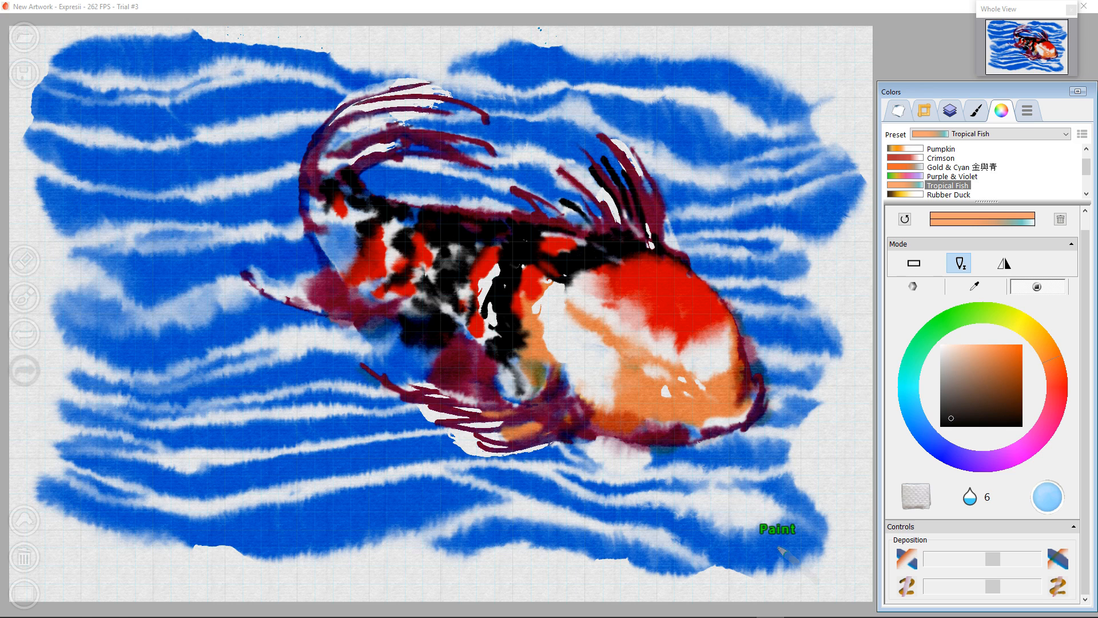
key(d)
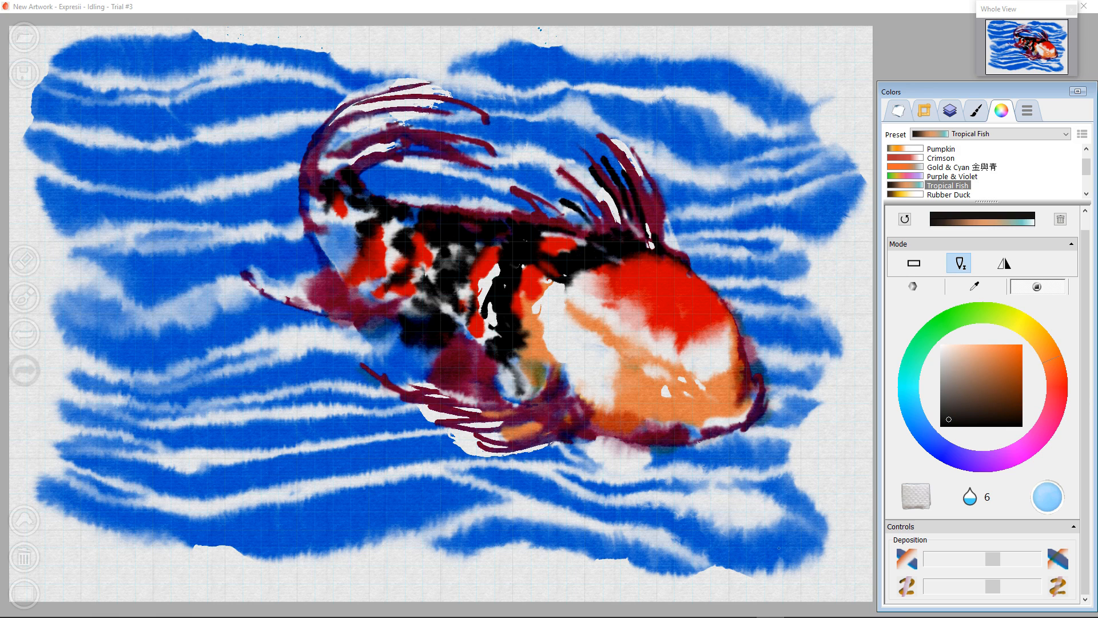
click(953, 413)
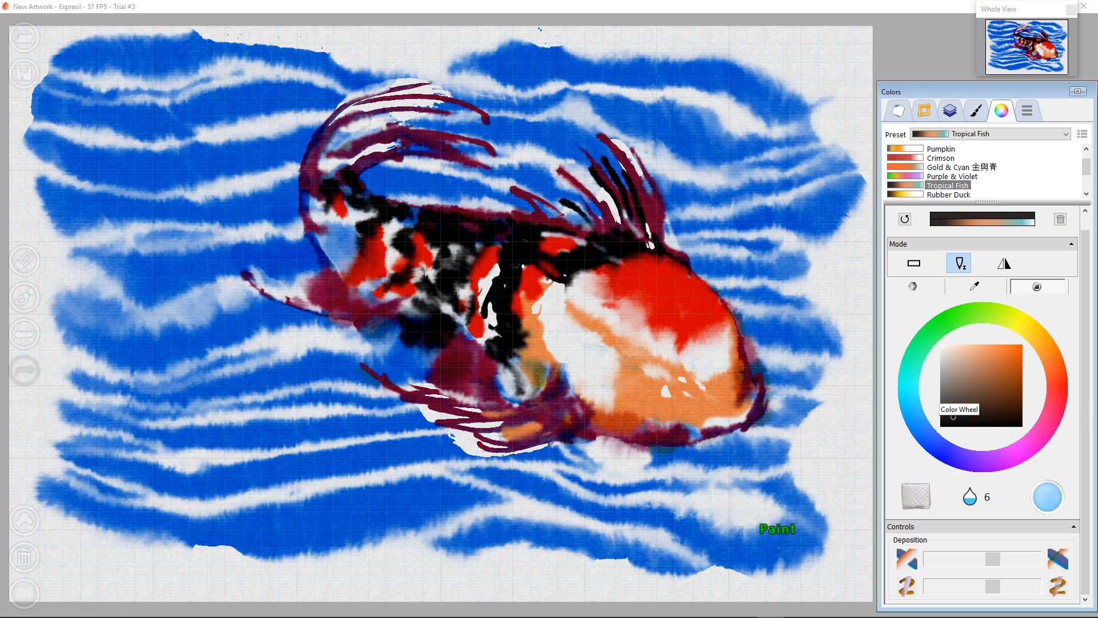
mouse_move(629, 338)
mouse_down()
mouse_move(634, 358)
mouse_move(646, 341)
mouse_up()
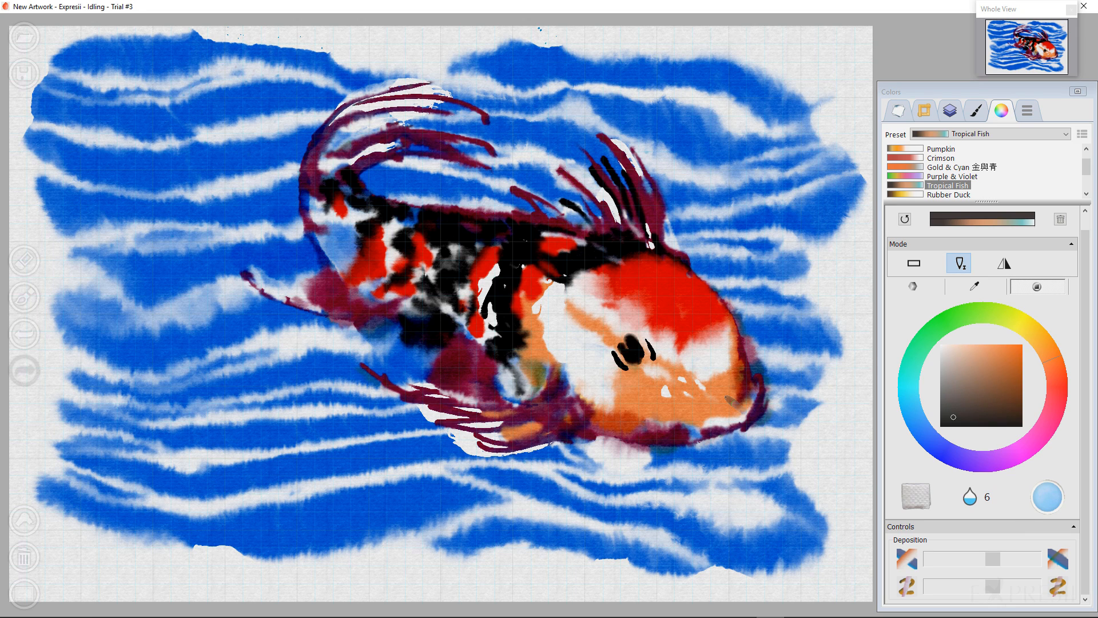
click(914, 263)
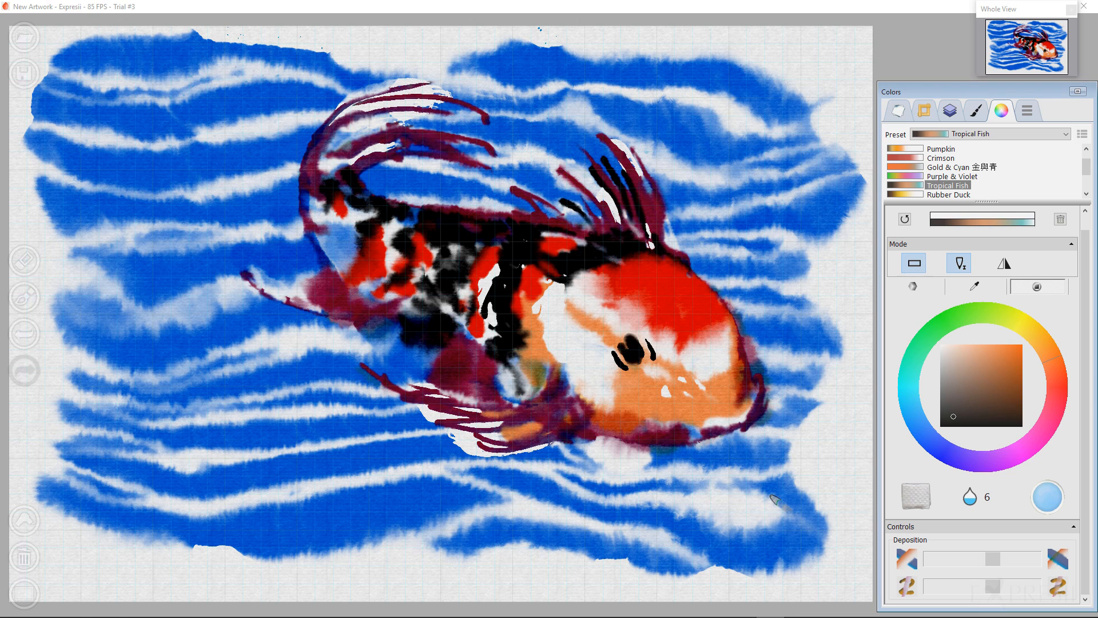
key(7)
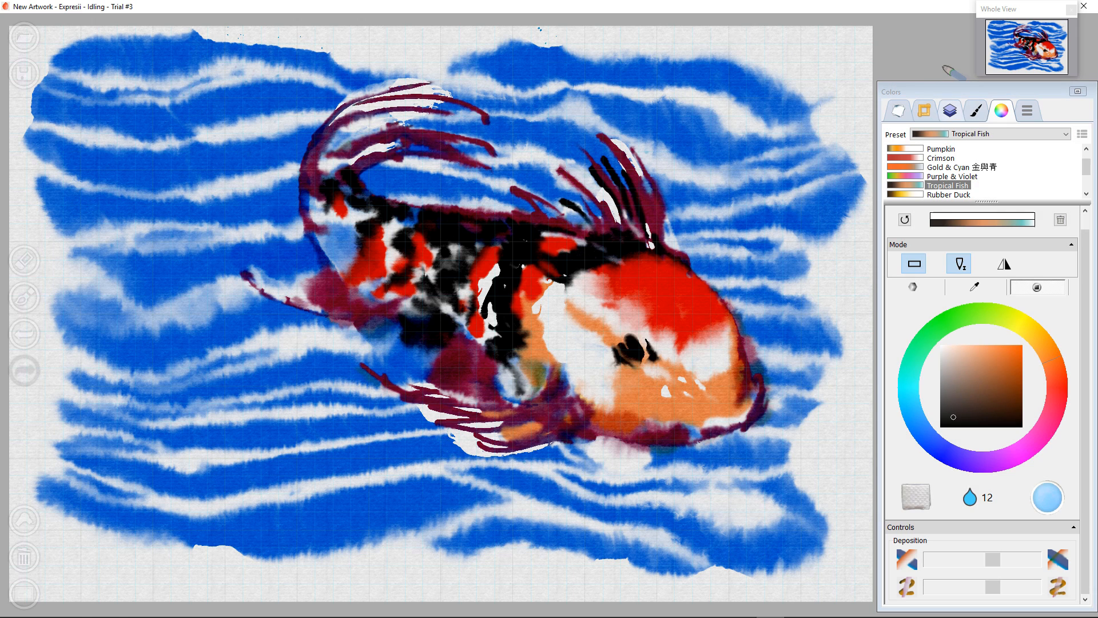
Step: Merge the eye layer into the koi painting and move the merged painting to the top layer
click(950, 110)
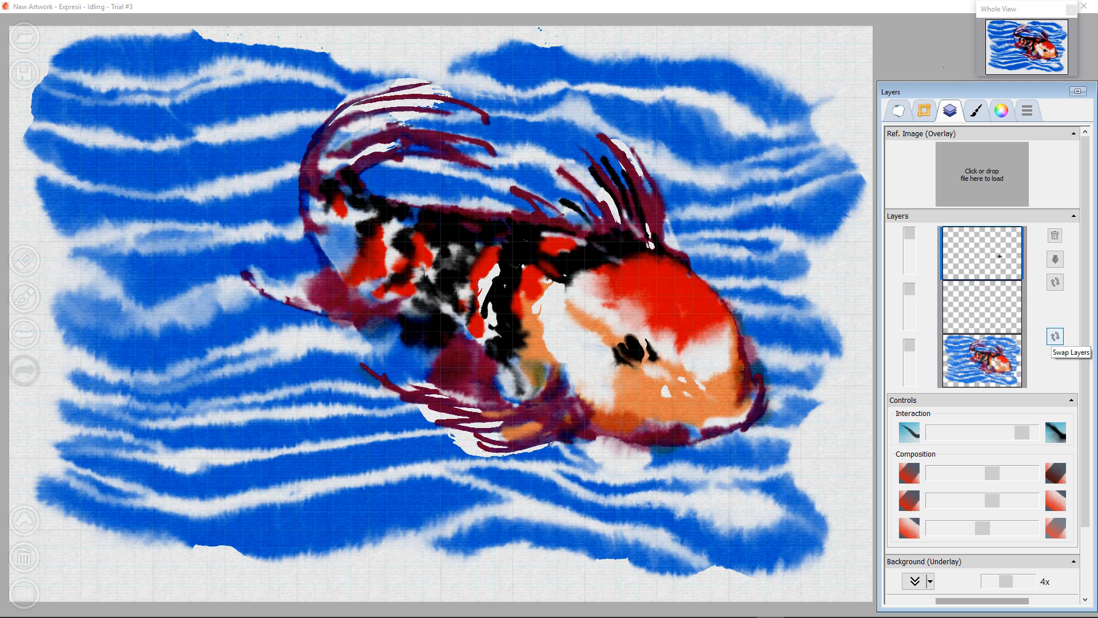
click(1055, 337)
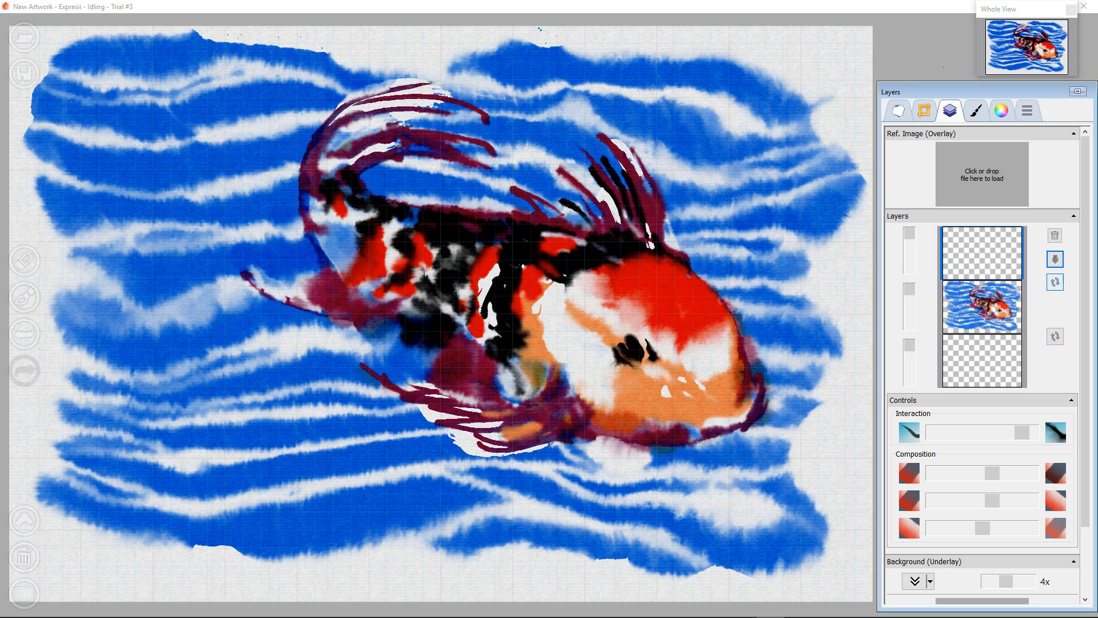
click(1055, 282)
Step: Wash clear water over the white area along the lower edge of the belly fin to let the blue flow in
mouse_move(470, 450)
mouse_down()
mouse_move(494, 462)
mouse_move(453, 456)
mouse_move(514, 458)
mouse_move(472, 451)
mouse_move(481, 439)
mouse_move(442, 419)
mouse_move(460, 415)
mouse_move(435, 426)
mouse_up()
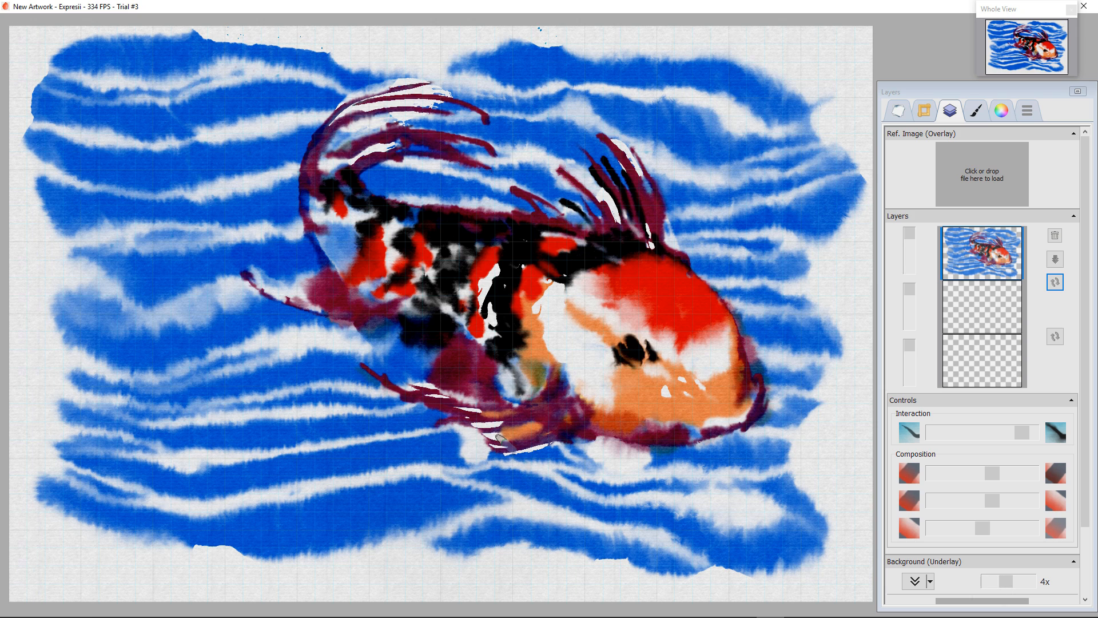
drag(511, 457, 457, 459)
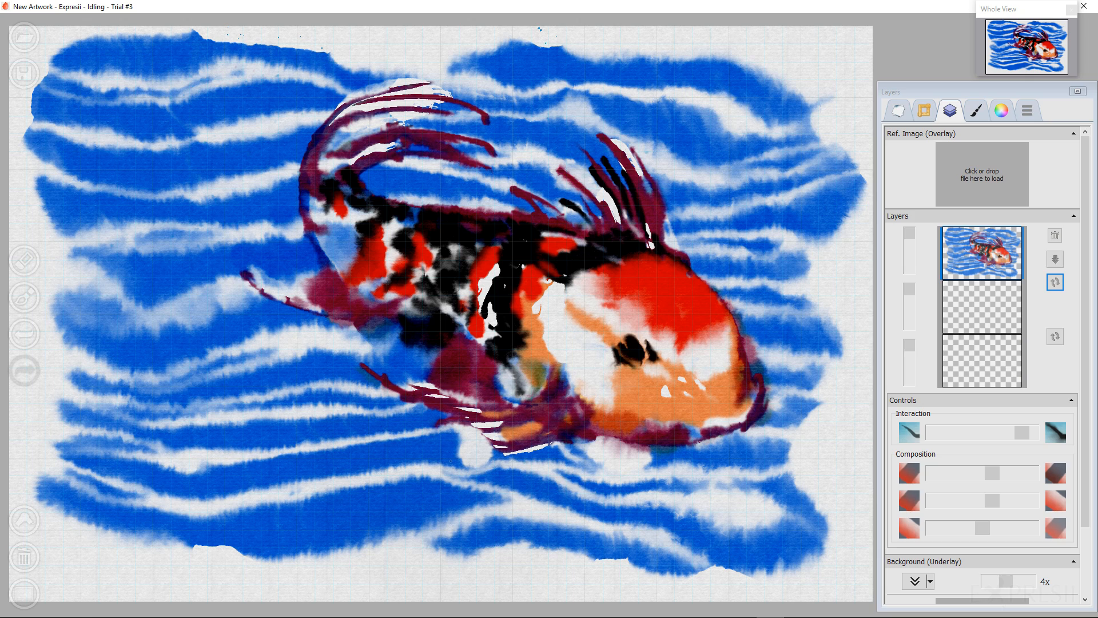
Step: Set the Fine brush to size 1 and switch from clear water back to dark paint with water amount 5
click(975, 111)
key(bracketleft)
key(bracketleft)
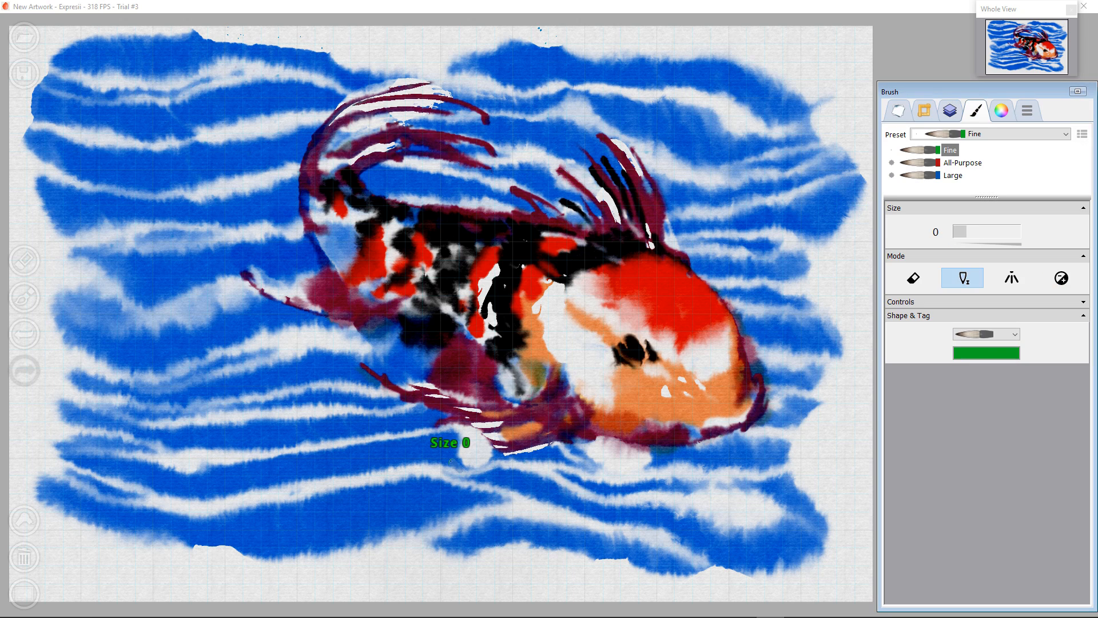
key(bracketright)
click(1001, 111)
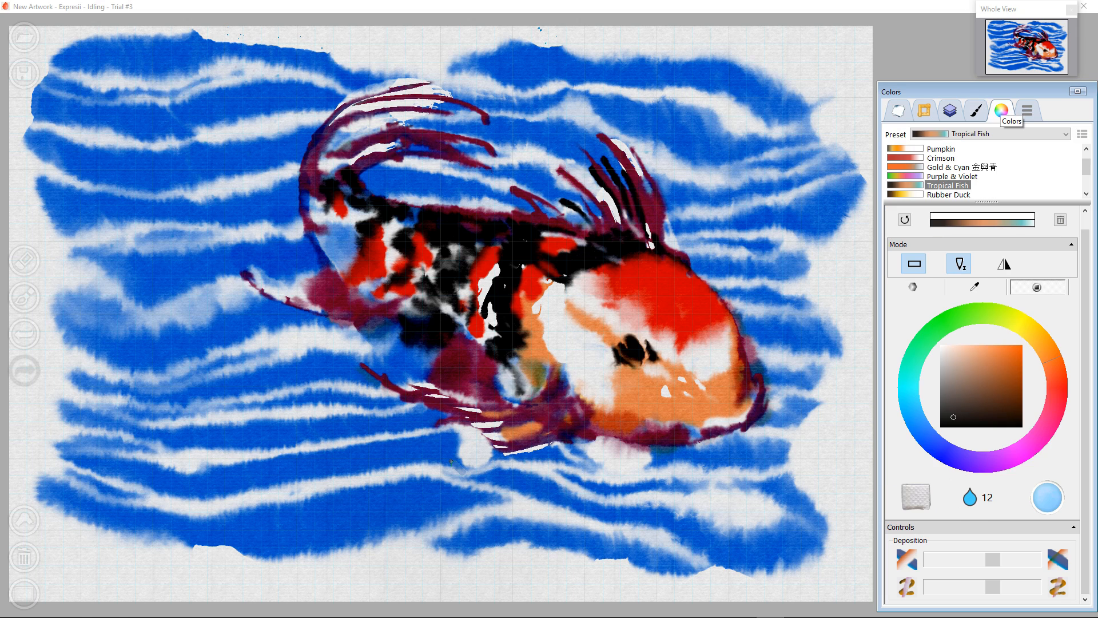
click(914, 263)
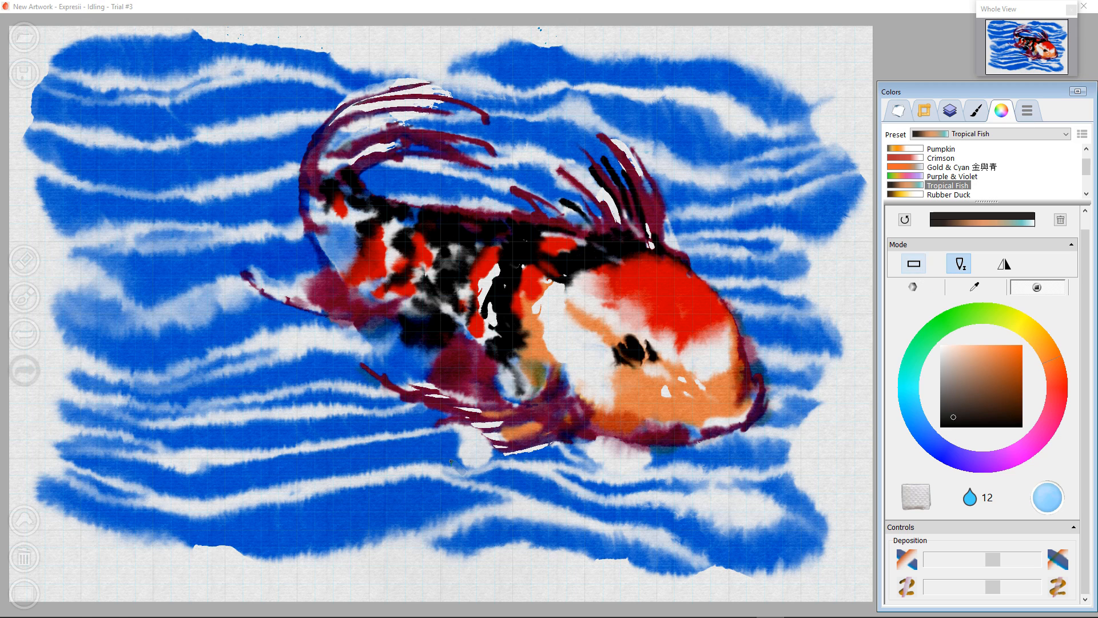
scroll(451, 461, down, 2)
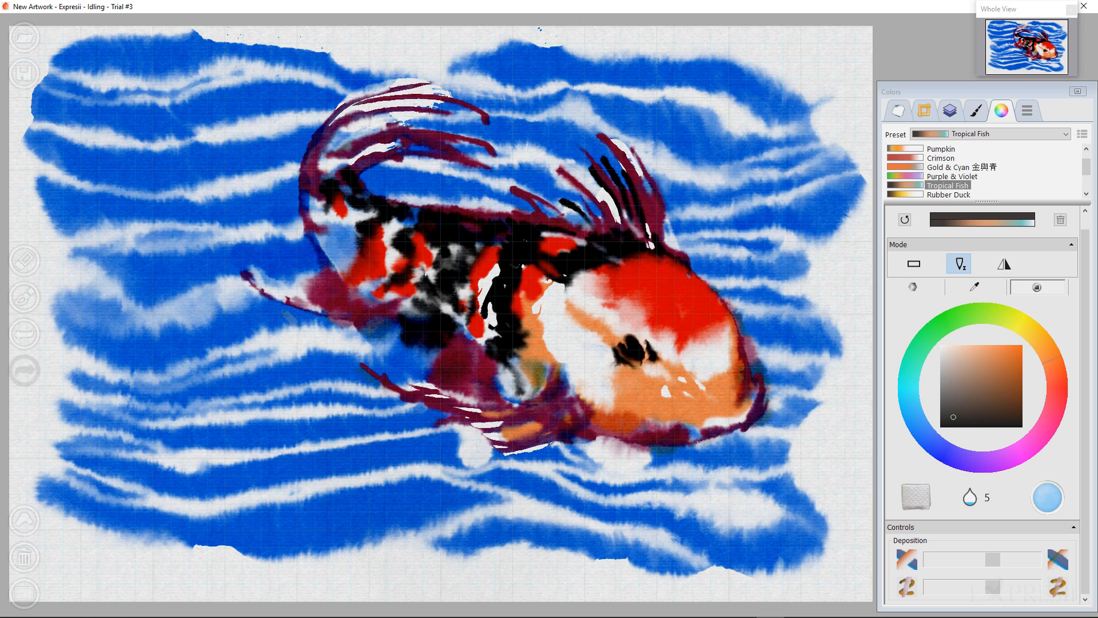
Step: Undo a trial signature stroke below the narrow left fin and merge the painting down into the middle layer
mouse_move(235, 311)
mouse_down()
mouse_move(257, 318)
mouse_move(244, 301)
mouse_move(258, 318)
mouse_up()
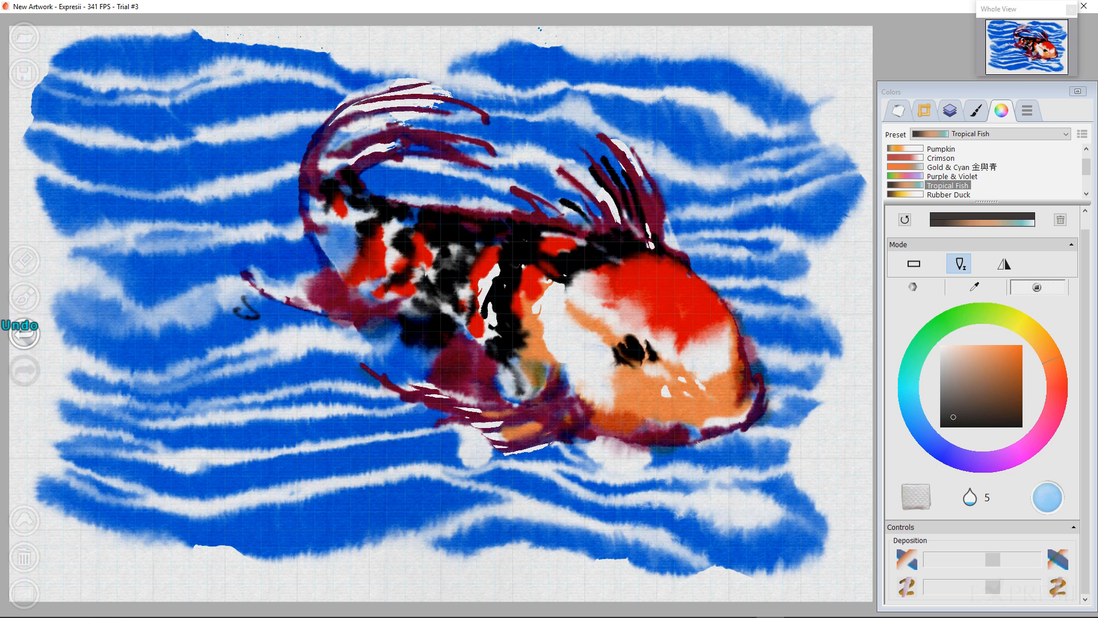
click(24, 334)
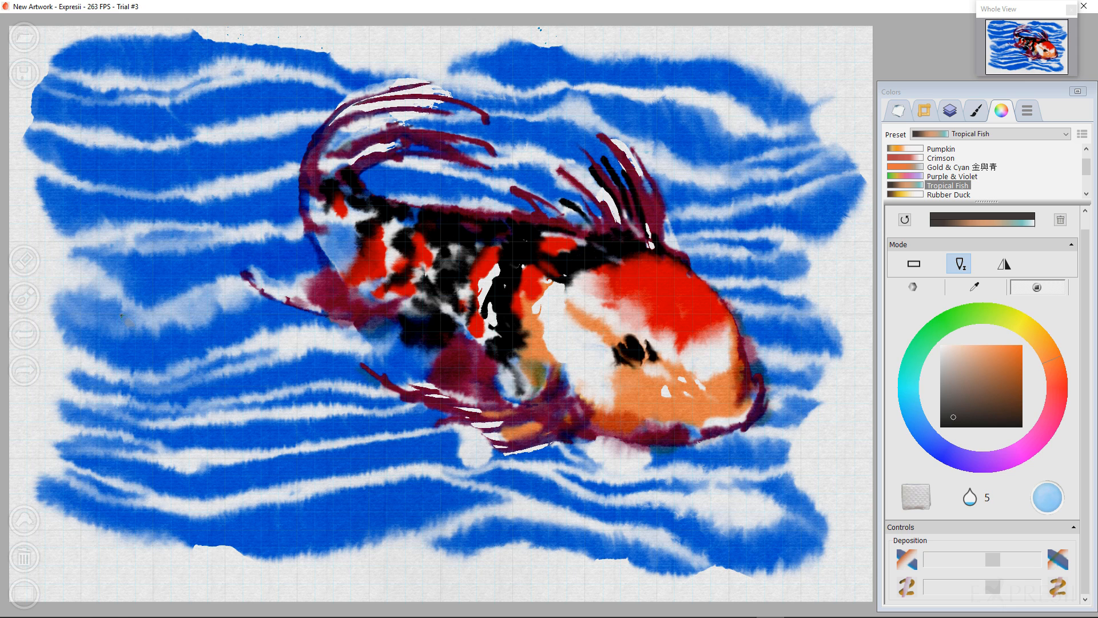
click(950, 110)
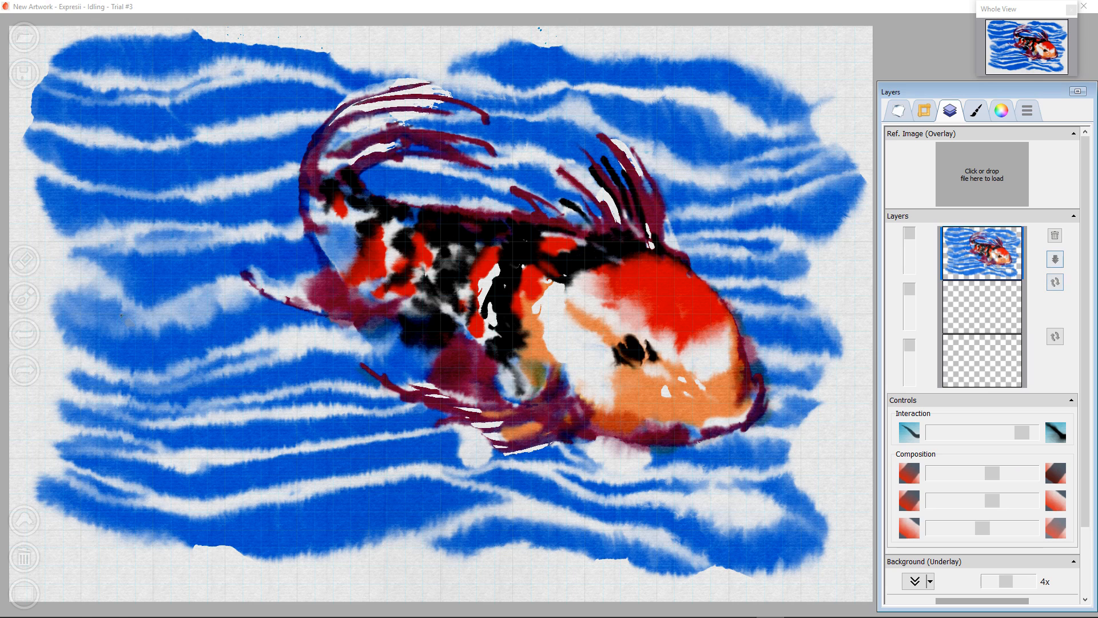
click(1055, 259)
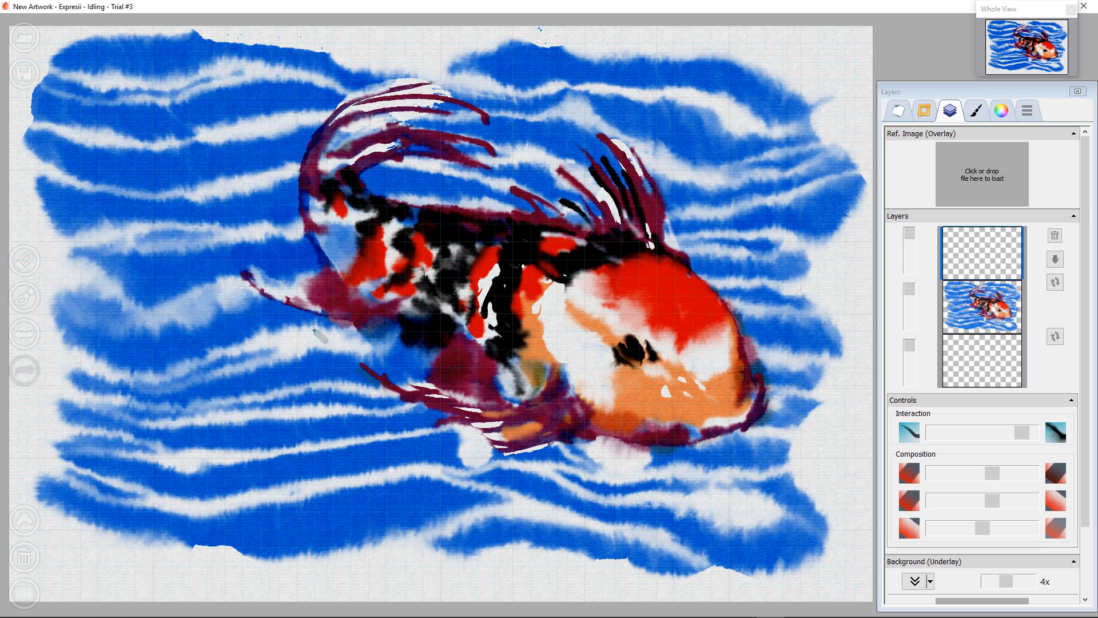
Step: Try handwriting a black signature below the narrow left fin on the empty top layer, and undo its strokes
mouse_move(247, 304)
mouse_down()
mouse_move(264, 324)
mouse_move(274, 313)
mouse_move(281, 336)
mouse_move(298, 320)
mouse_move(301, 338)
mouse_up()
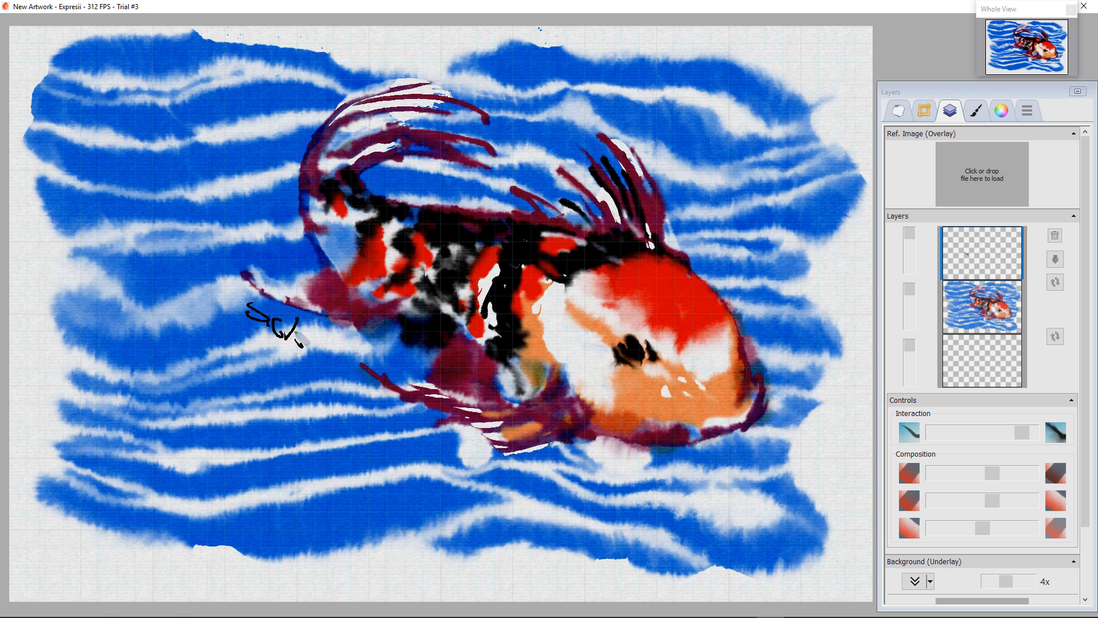
mouse_move(23, 303)
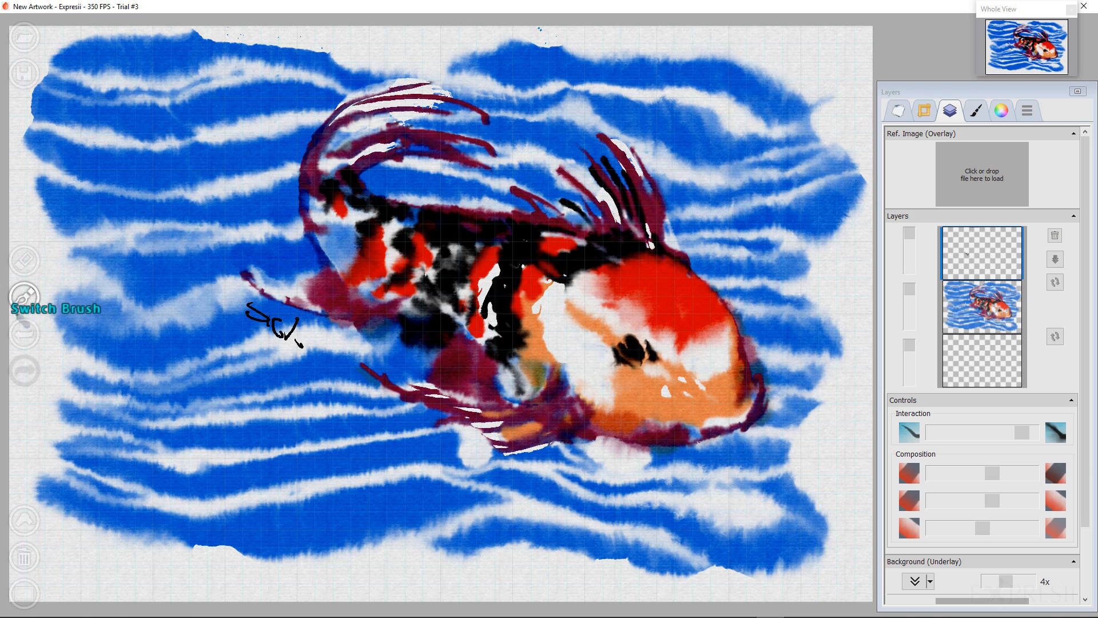
click(25, 335)
click(25, 335)
click(25, 336)
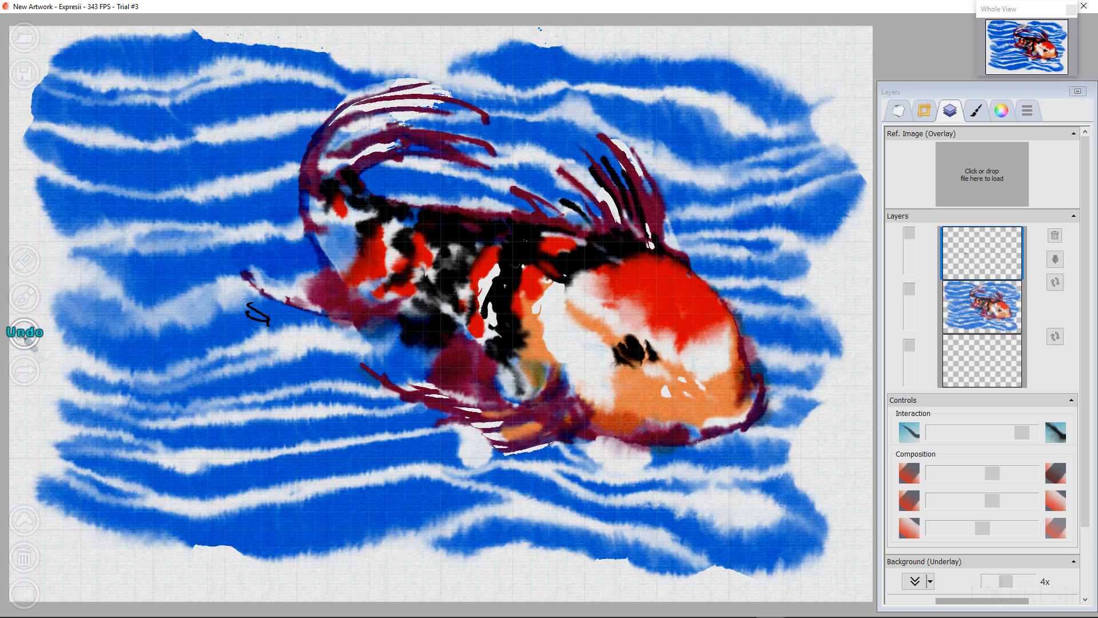
click(25, 338)
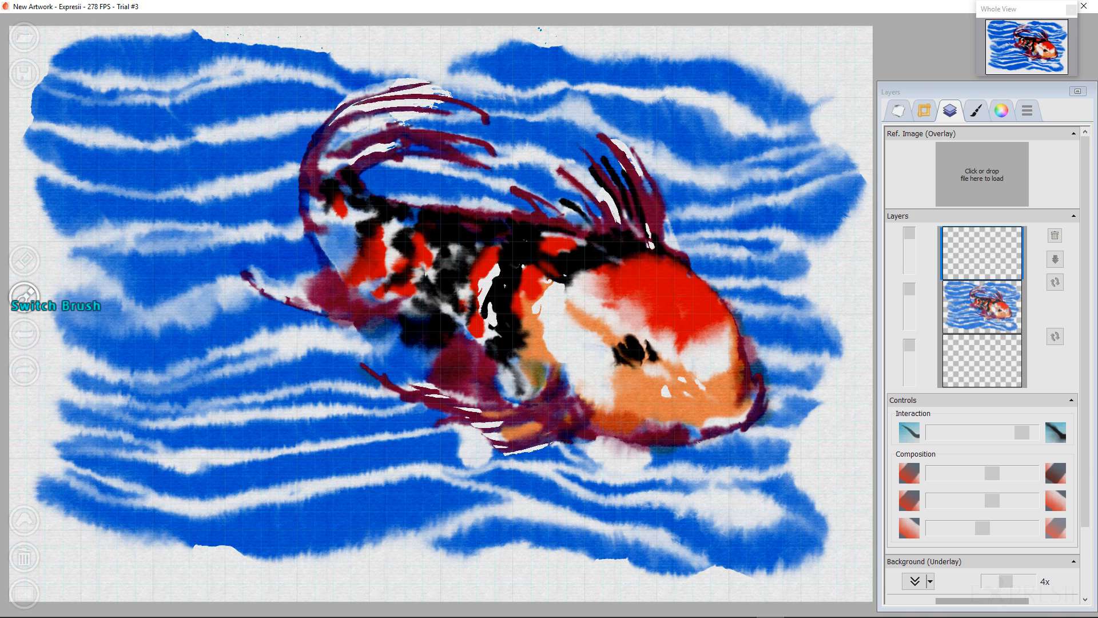
Step: Raise the water amount to 6 and try two more handwritten signatures below the narrow left fin, undoing both
click(1001, 110)
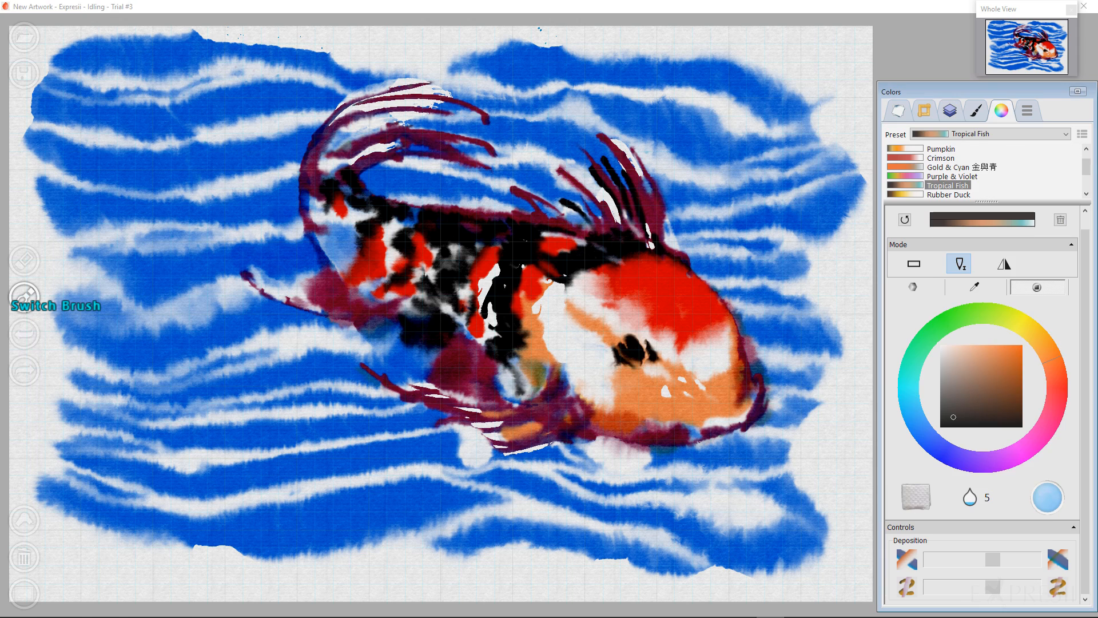
scroll(33, 292, up, 1)
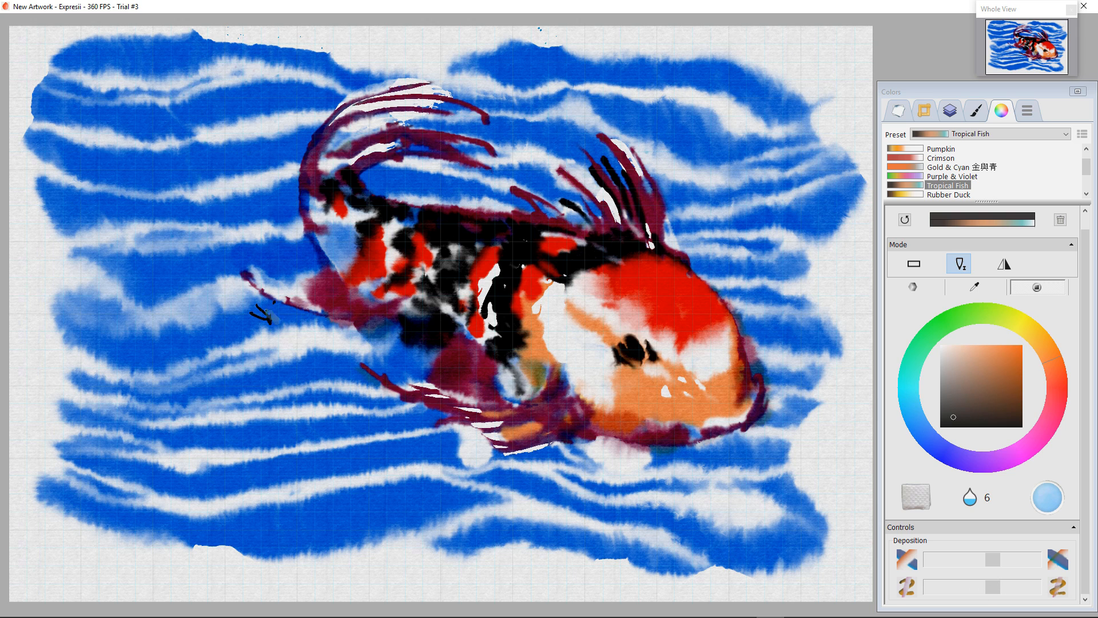
mouse_move(289, 316)
mouse_down()
mouse_move(277, 325)
mouse_move(298, 333)
mouse_up()
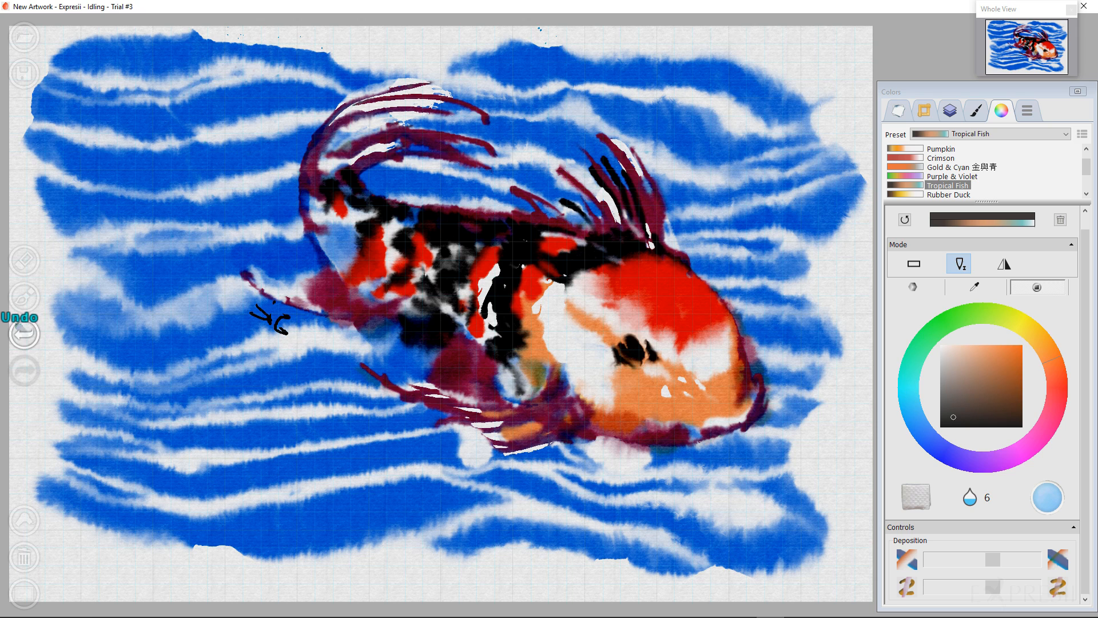
click(24, 333)
click(24, 333)
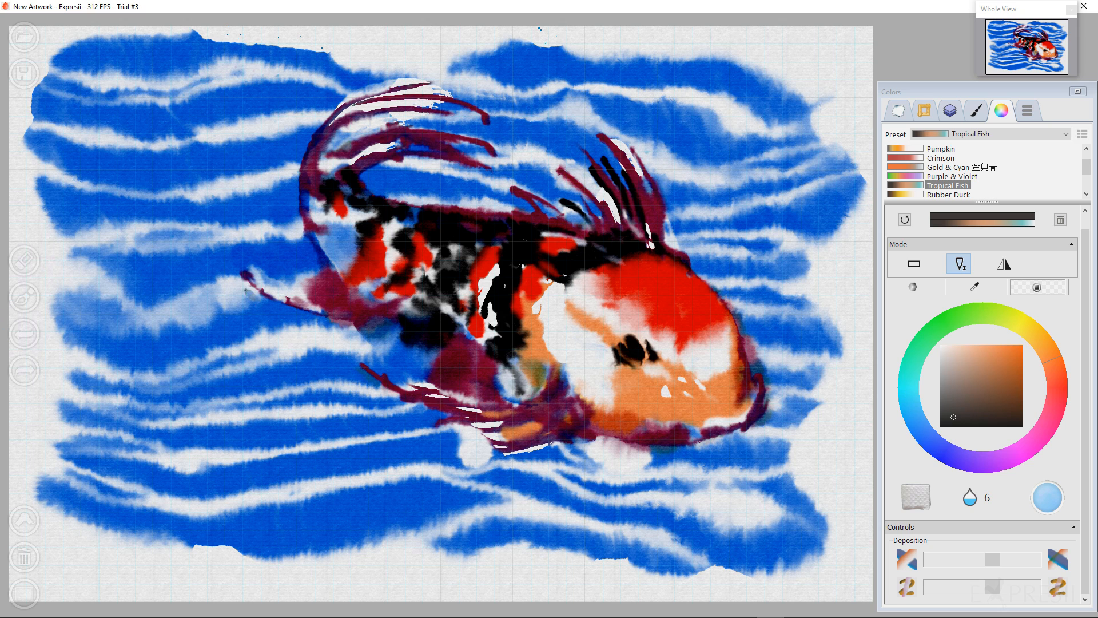
mouse_move(228, 299)
mouse_down()
mouse_move(237, 323)
mouse_move(275, 342)
mouse_up()
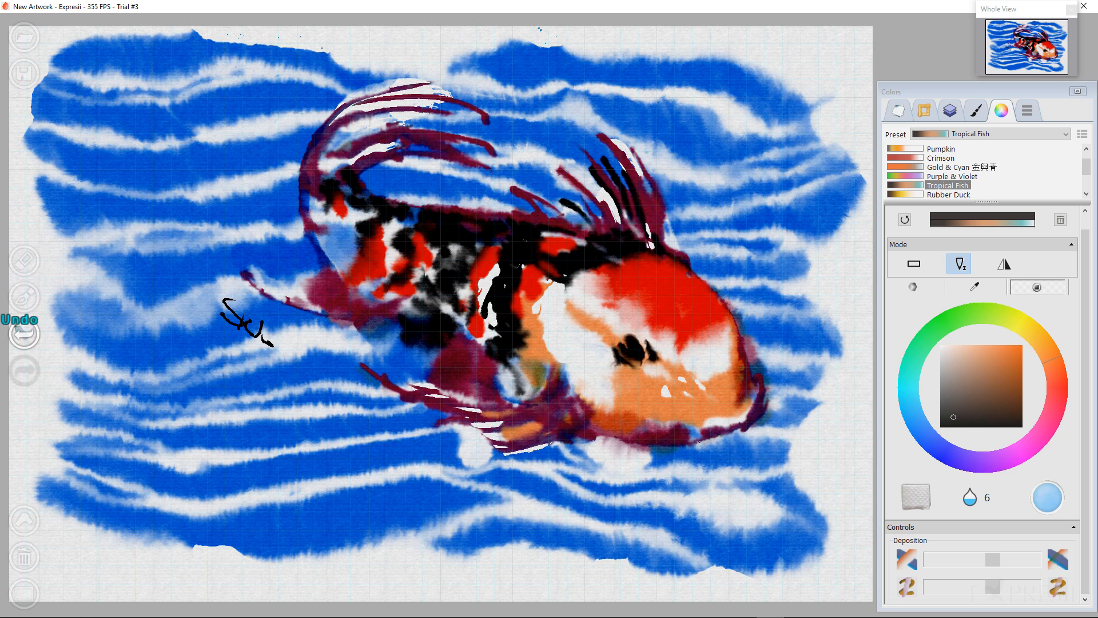
click(26, 336)
click(27, 337)
click(28, 336)
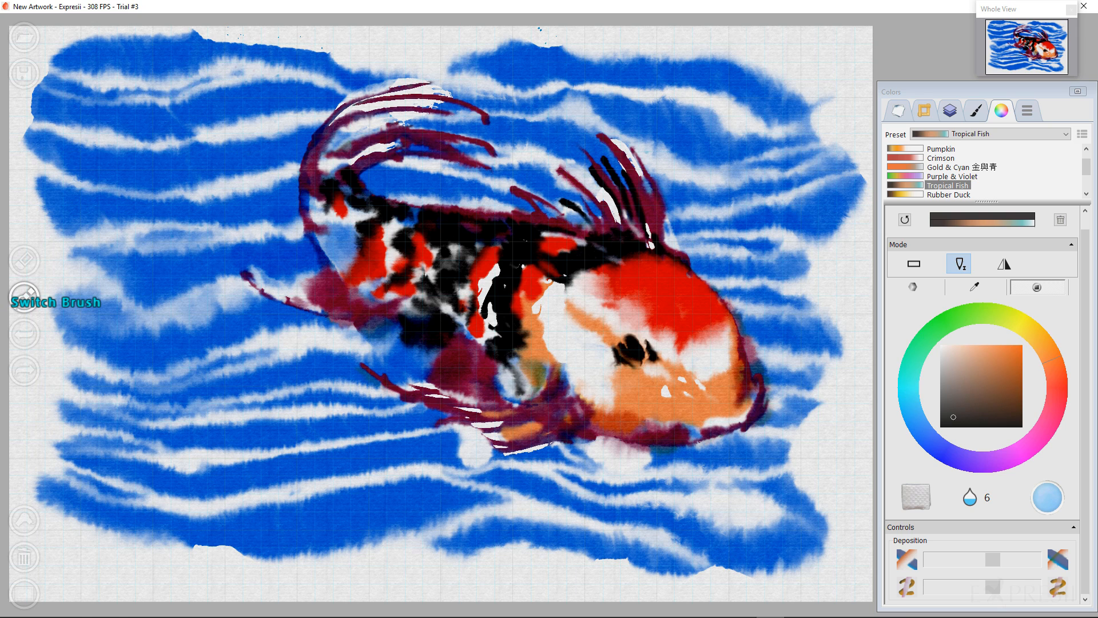
mouse_move(993, 559)
mouse_down()
mouse_move(1003, 560)
mouse_move(993, 560)
mouse_up()
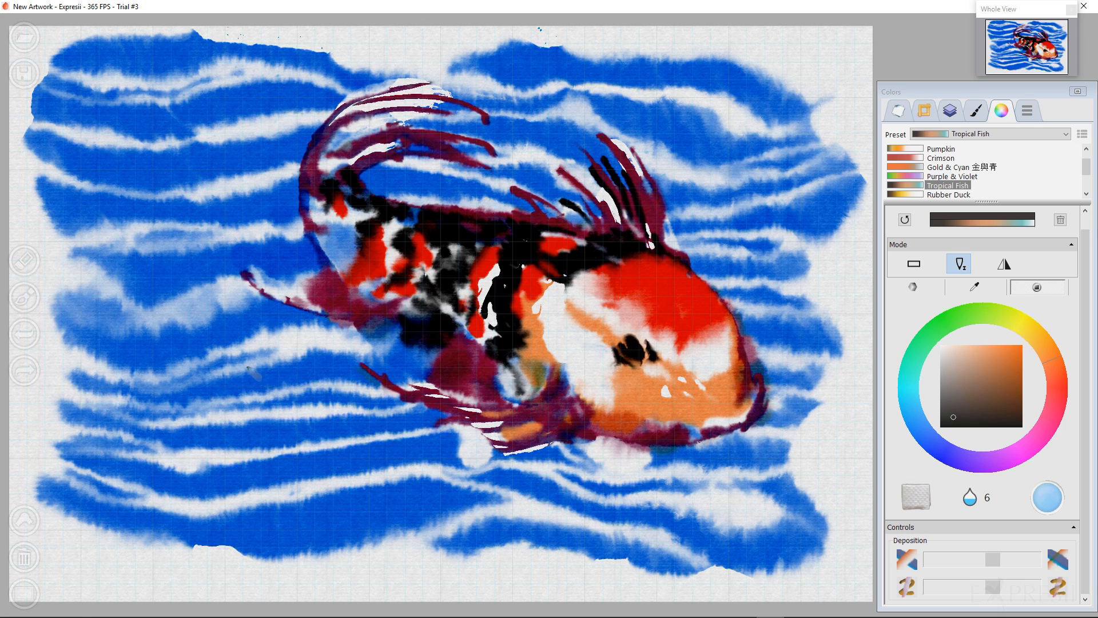
Step: Try handwriting a larger black signature along the lower-left edge of the blue stripes, and undo all its strokes
mouse_move(142, 532)
mouse_down()
mouse_move(123, 545)
mouse_move(147, 555)
mouse_move(195, 538)
mouse_move(194, 553)
mouse_move(204, 535)
mouse_move(195, 550)
mouse_move(218, 570)
mouse_move(168, 537)
mouse_move(158, 547)
mouse_move(177, 554)
mouse_move(153, 529)
mouse_move(152, 558)
mouse_up()
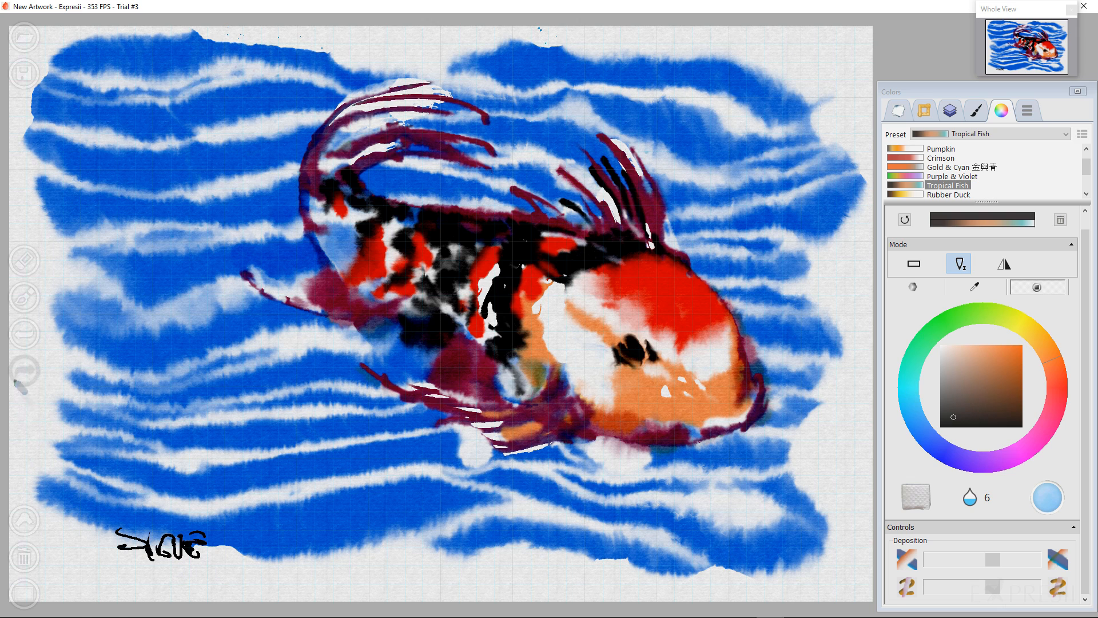
click(23, 333)
click(22, 333)
click(23, 334)
click(23, 334)
click(23, 334)
click(23, 333)
click(22, 333)
click(23, 333)
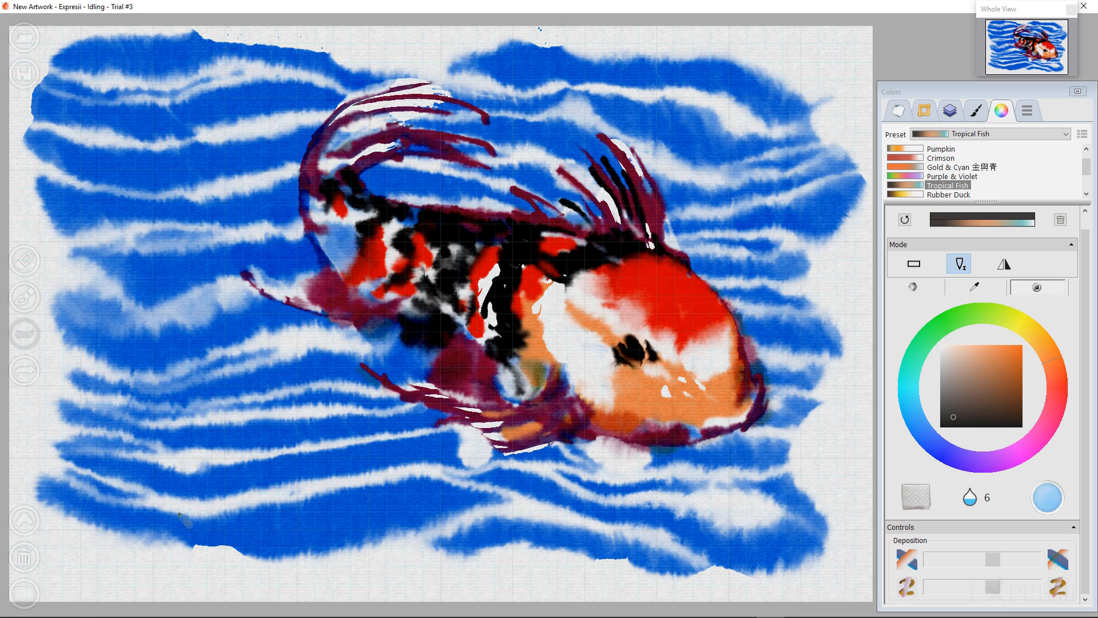
Step: Raise the water amount to 7 and handwrite a black signature along the lower-left edge of the blue stripes, dotting its letters
scroll(145, 493, up, 1)
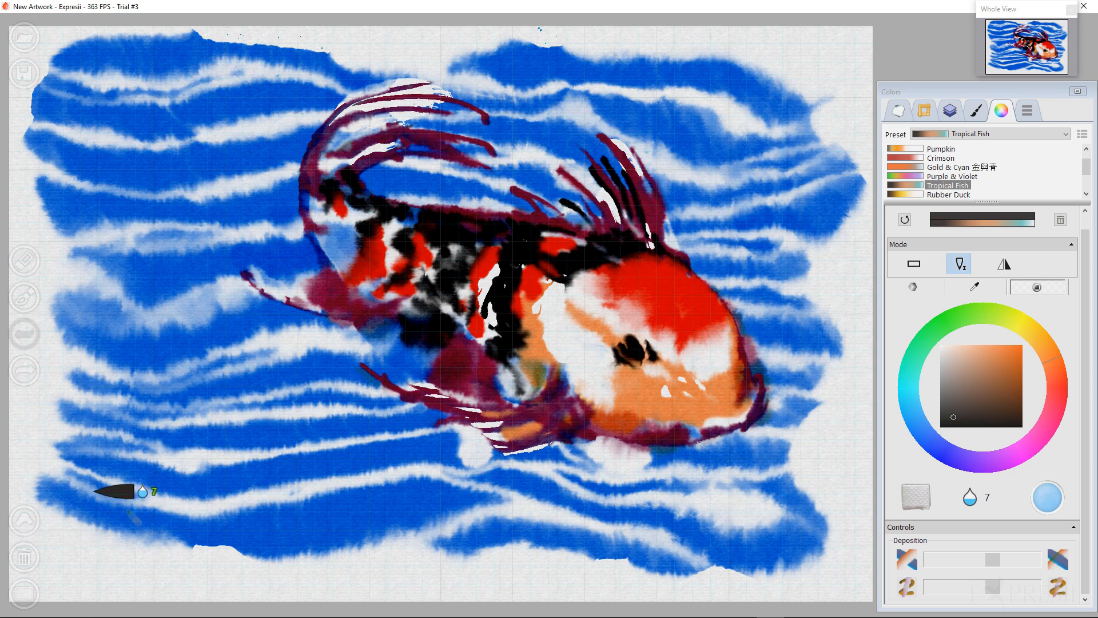
mouse_move(113, 520)
mouse_down()
mouse_move(102, 537)
mouse_move(140, 526)
mouse_move(147, 543)
mouse_up()
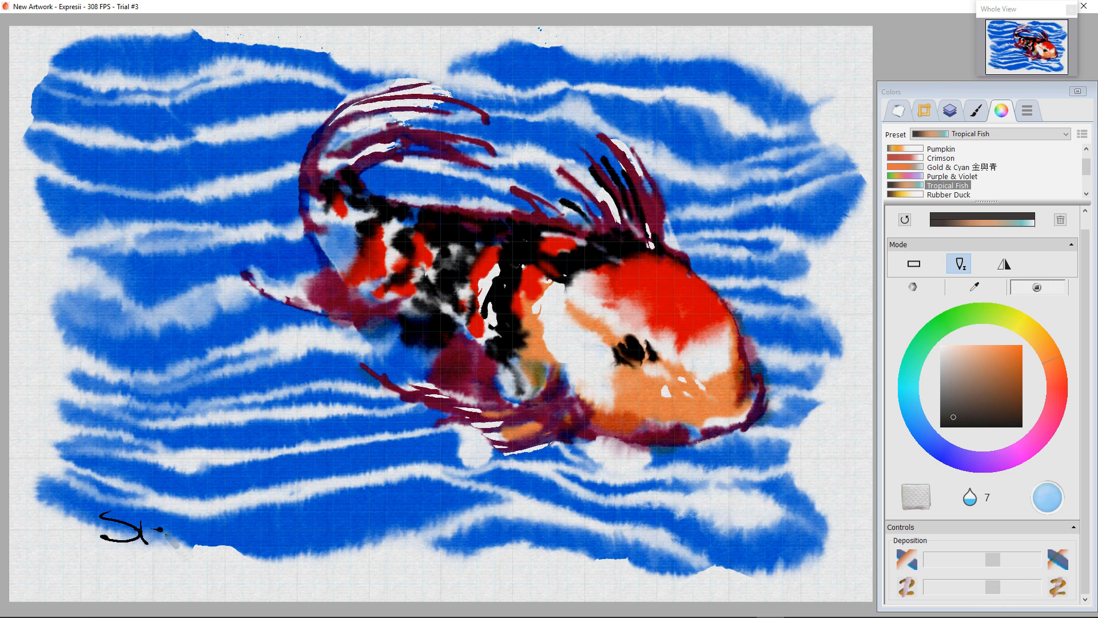
mouse_move(182, 534)
mouse_down()
mouse_move(169, 546)
mouse_move(186, 535)
mouse_move(230, 554)
mouse_move(232, 538)
mouse_move(232, 554)
mouse_move(268, 553)
mouse_move(256, 542)
mouse_move(282, 561)
mouse_move(238, 536)
mouse_move(333, 539)
mouse_up()
click(193, 532)
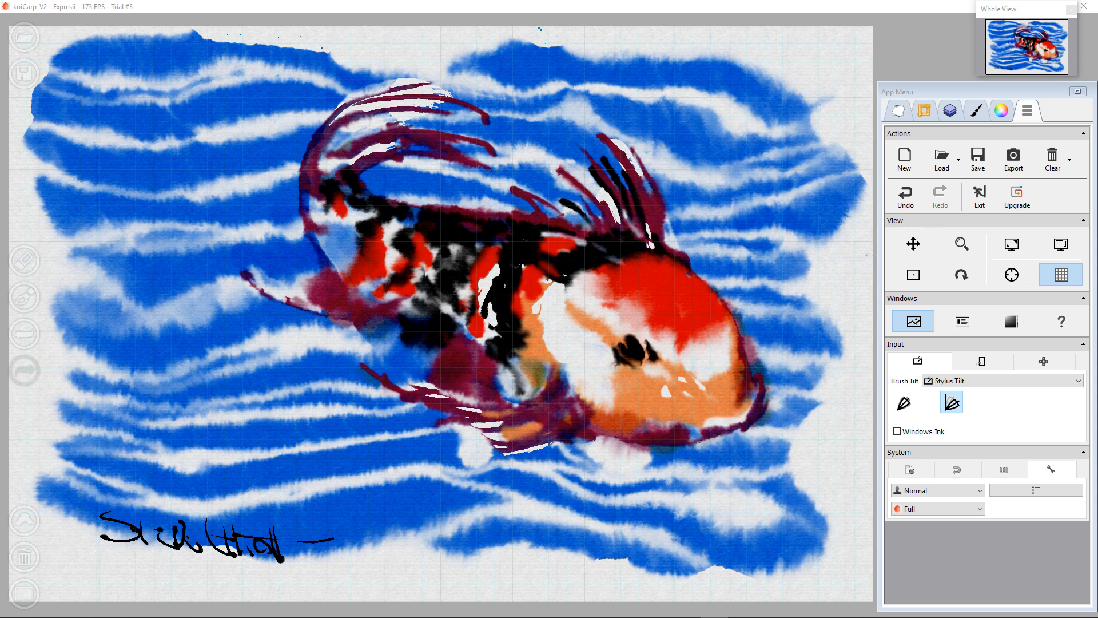
Step: Inspect the koi painting as a whole and up close with the panels hidden, and turn off the canvas grid
key(Tab)
scroll(441, 289, down, 5)
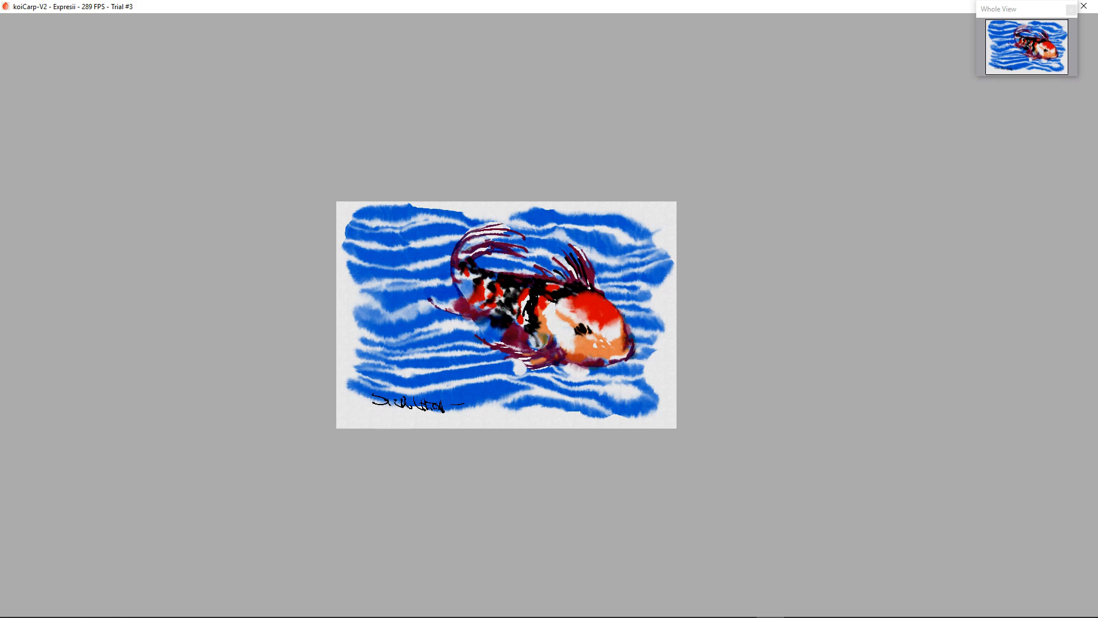
scroll(344, 299, up, 10)
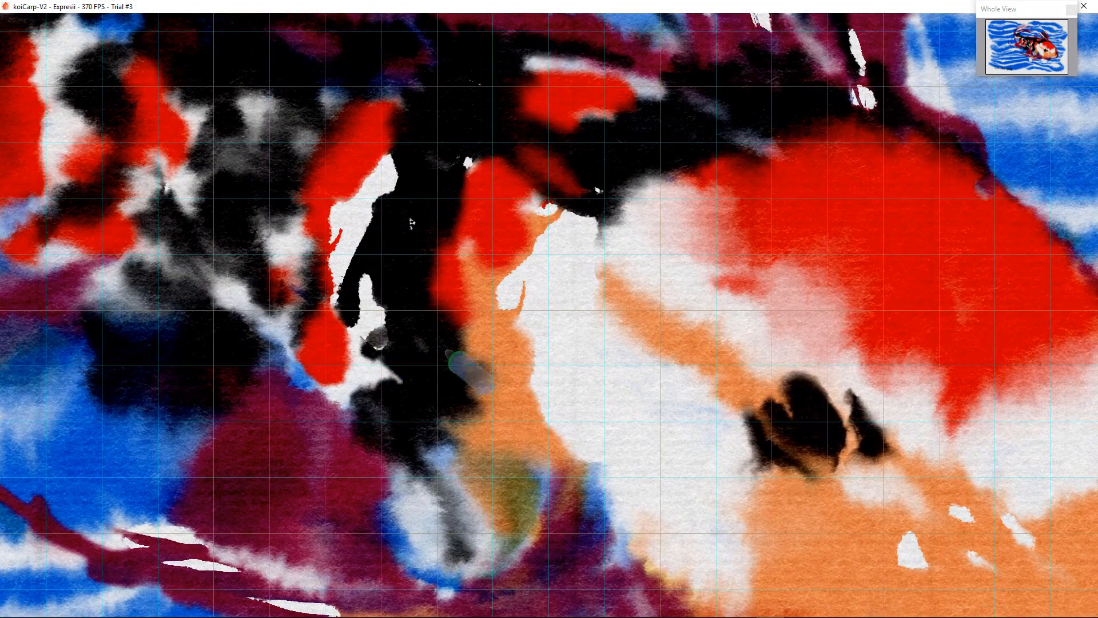
scroll(392, 363, up, 2)
scroll(545, 319, up, 3)
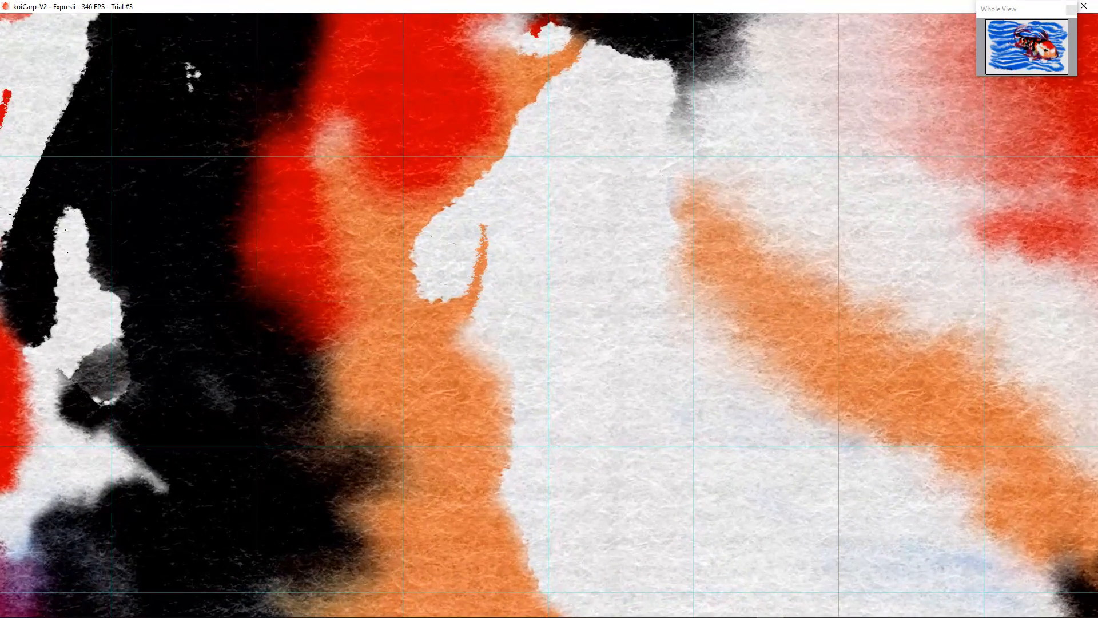
scroll(551, 346, down, 3)
scroll(551, 345, up, 2)
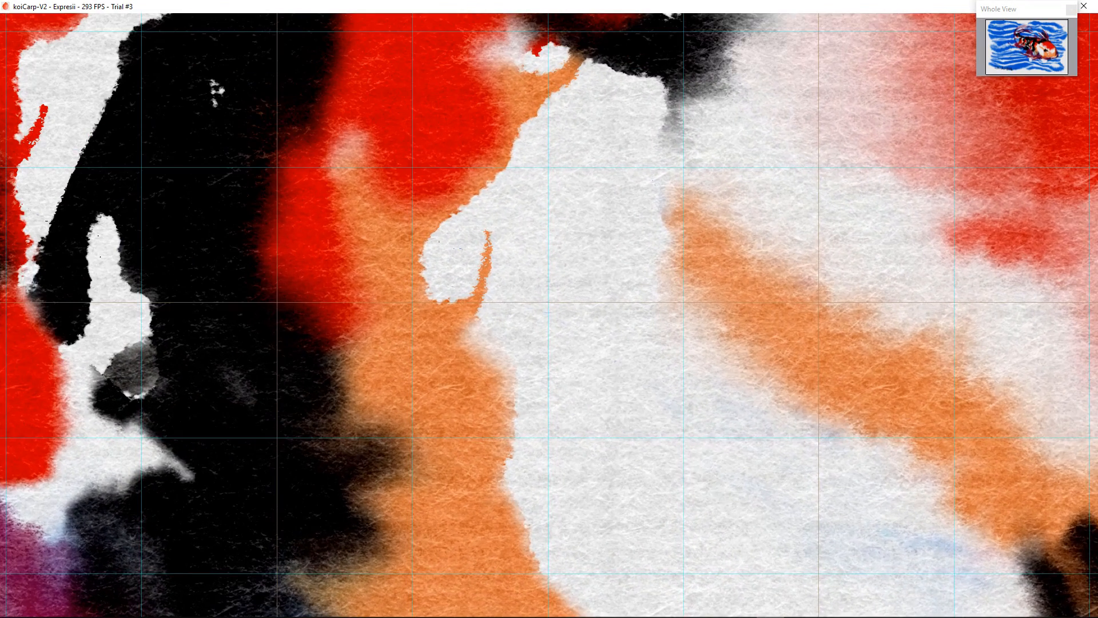
mouse_move(1093, 505)
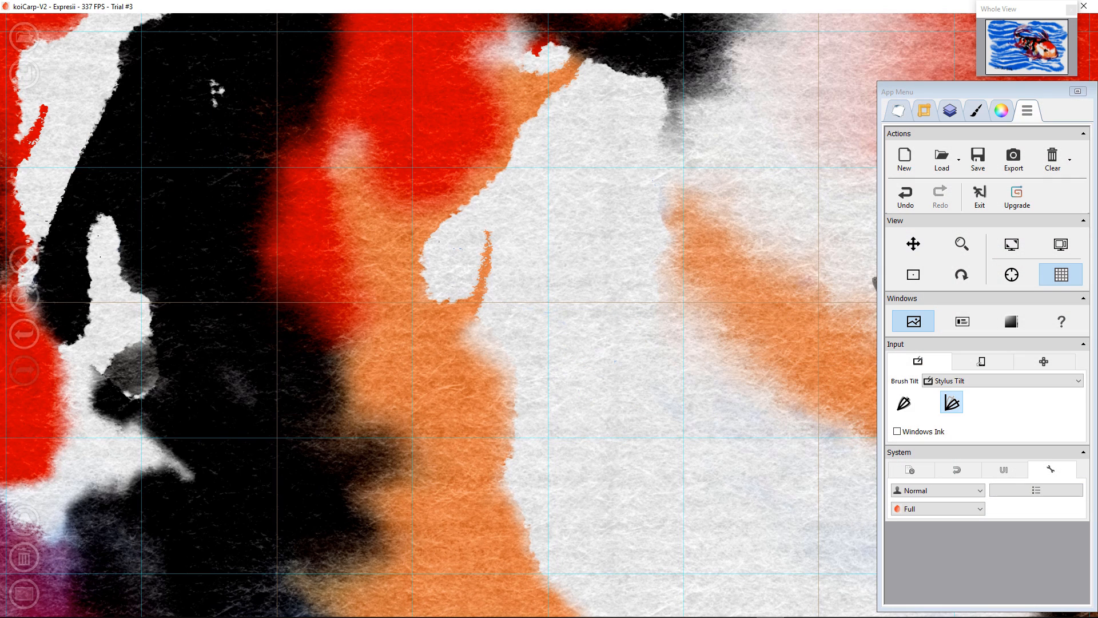
click(1061, 274)
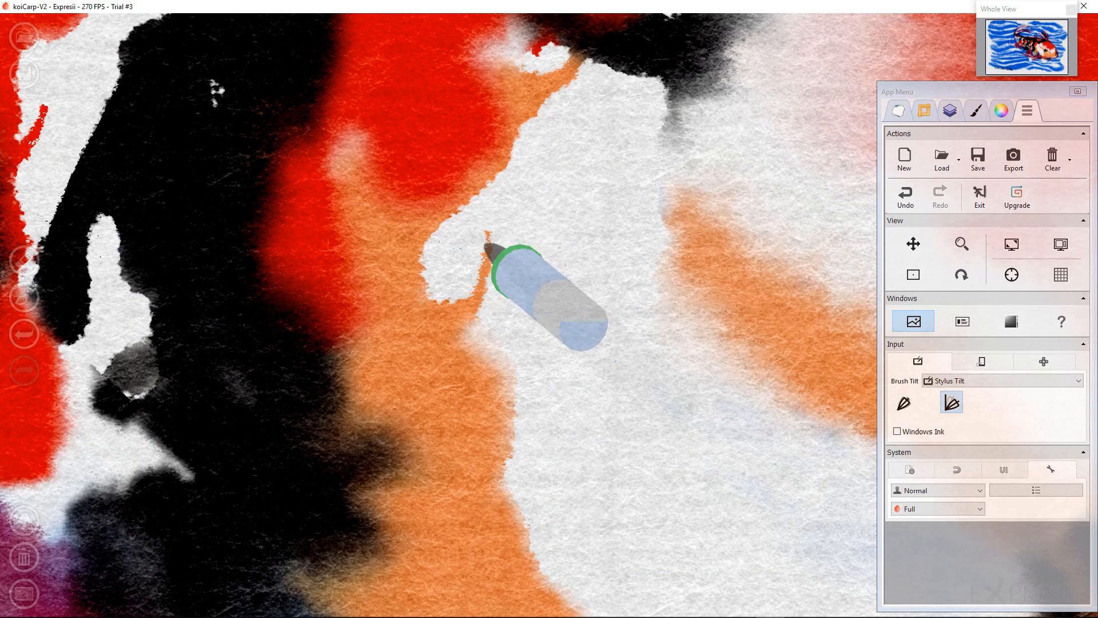
Step: Examine the paper fibres and paint blending on the koi's body and back fin up close, ending with the whole painting
scroll(493, 274, up, 5)
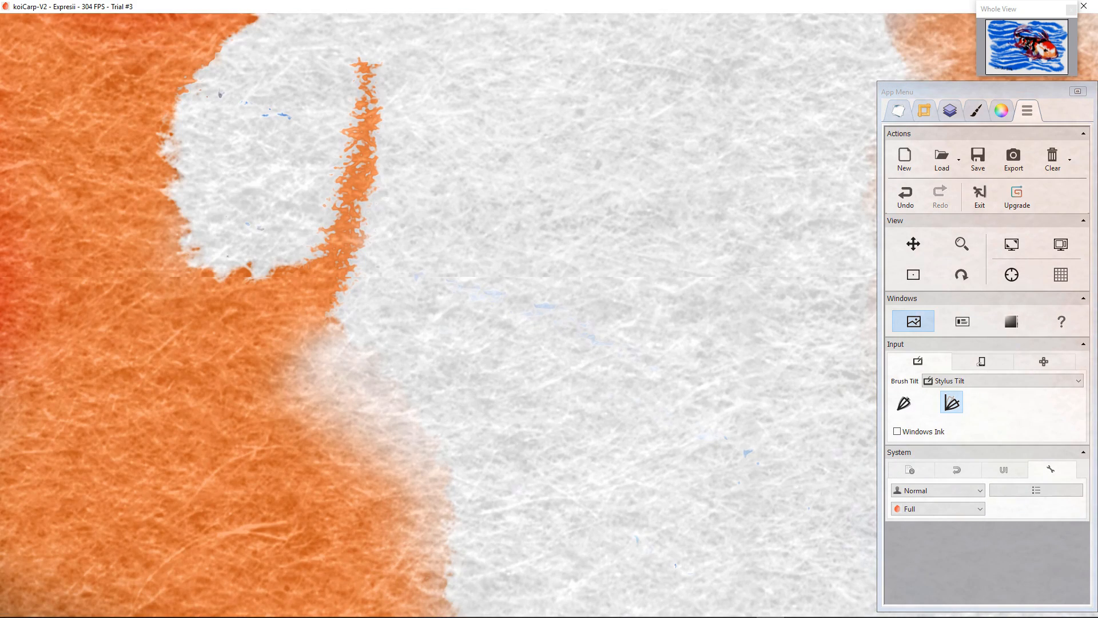
scroll(549, 316, down, 3)
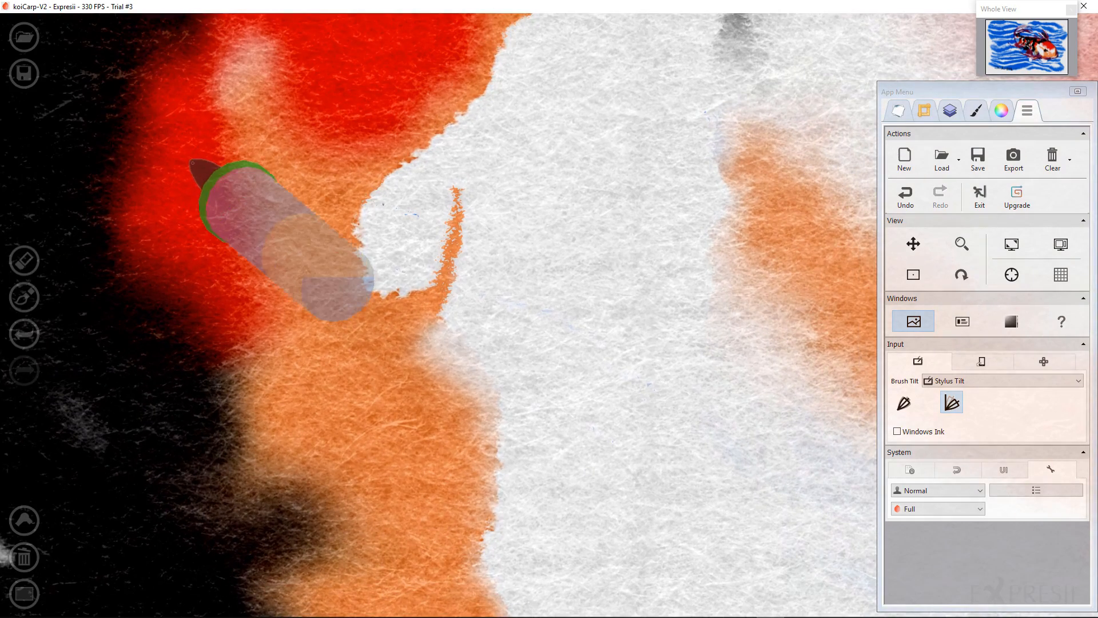
mouse_move(200, 162)
mouse_down()
mouse_move(436, 260)
mouse_move(529, 324)
mouse_move(529, 375)
mouse_move(487, 382)
mouse_move(369, 364)
mouse_up()
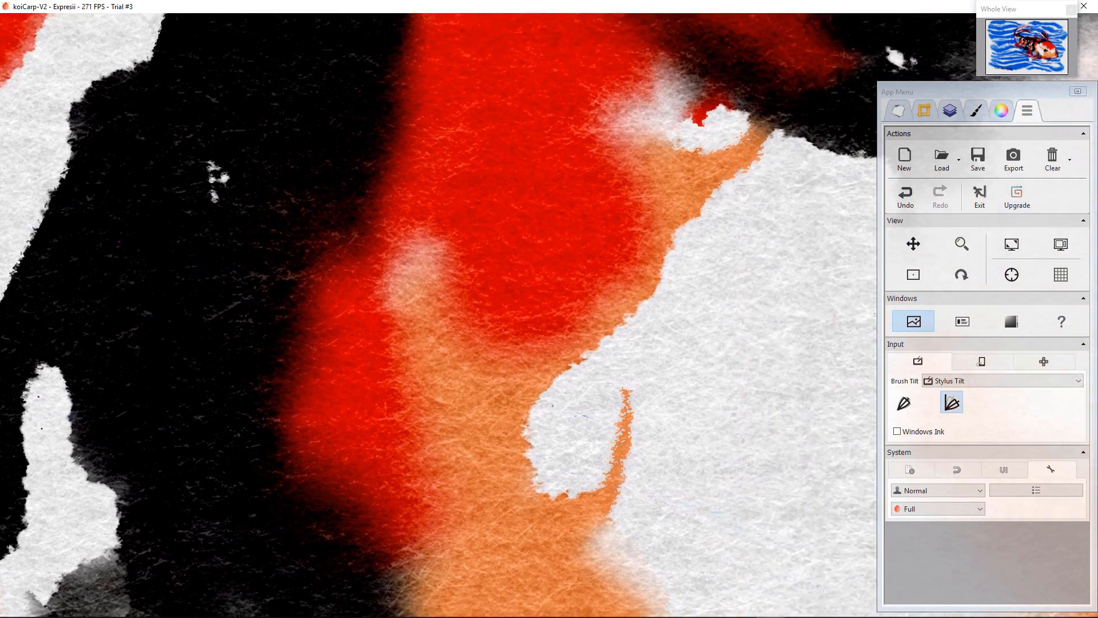
drag(658, 160, 360, 385)
drag(643, 210, 361, 363)
drag(663, 228, 355, 350)
drag(709, 172, 491, 260)
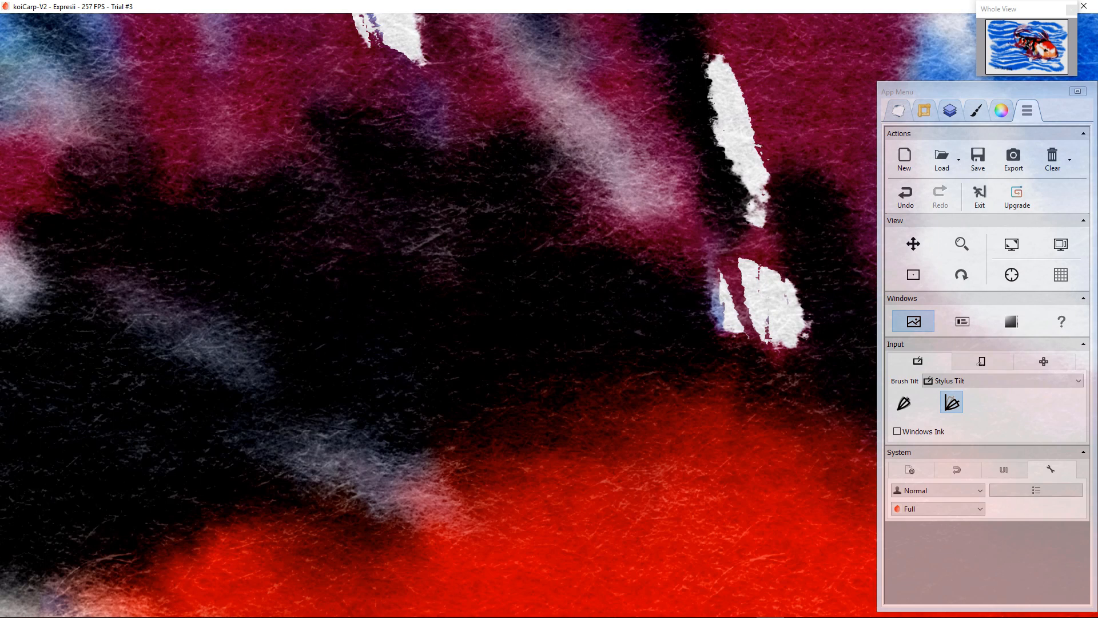
key(ctrl+0)
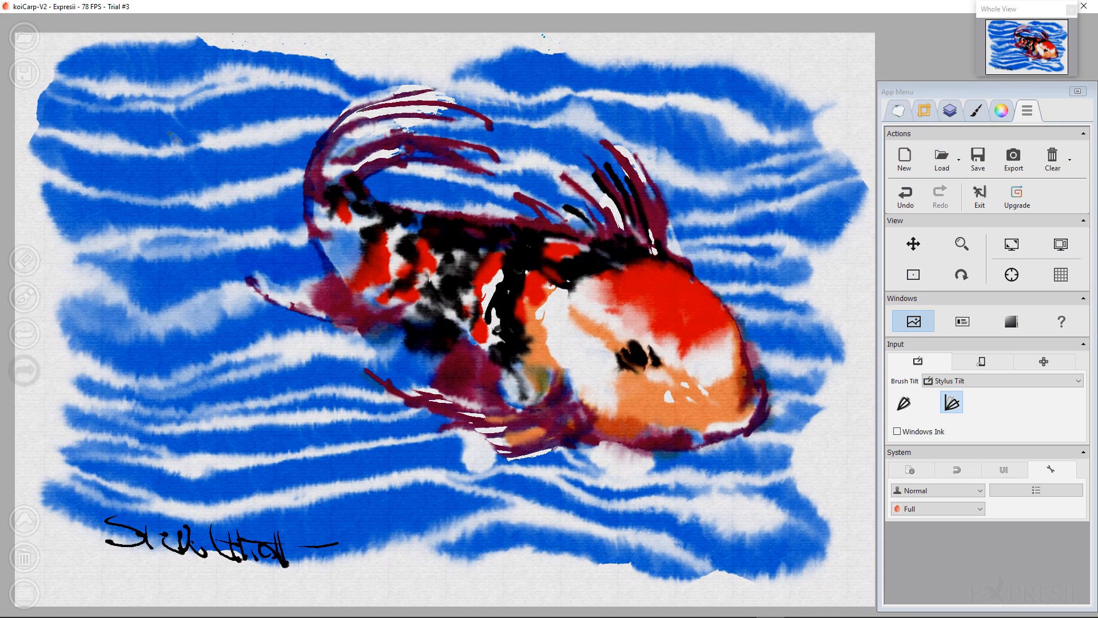